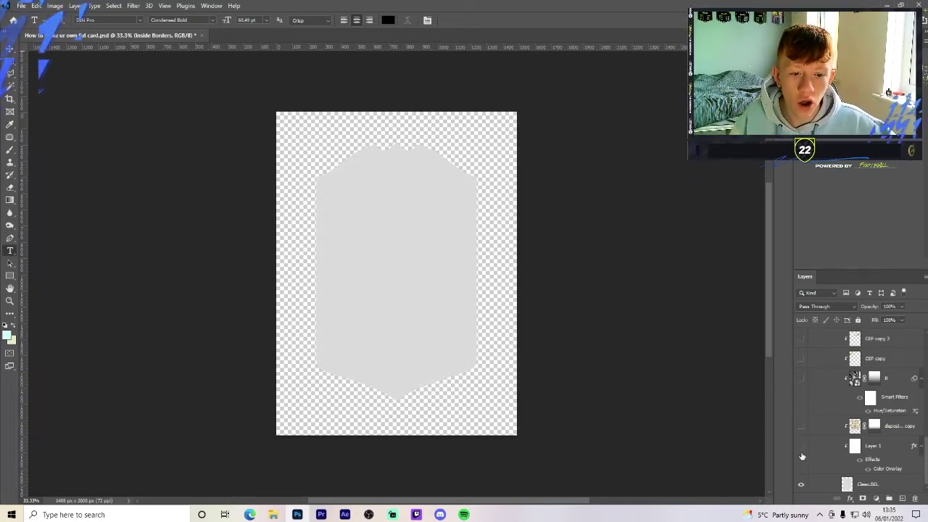
- Show Layer 1's red Color Overlay and the dark damask pattern layer over the card
scroll(808, 468, down, 1)
click(814, 487)
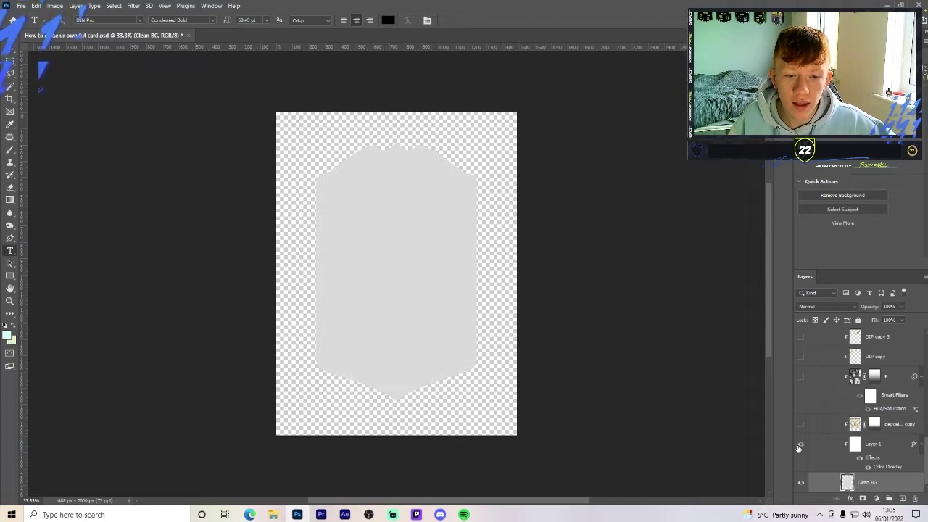
click(801, 444)
click(818, 446)
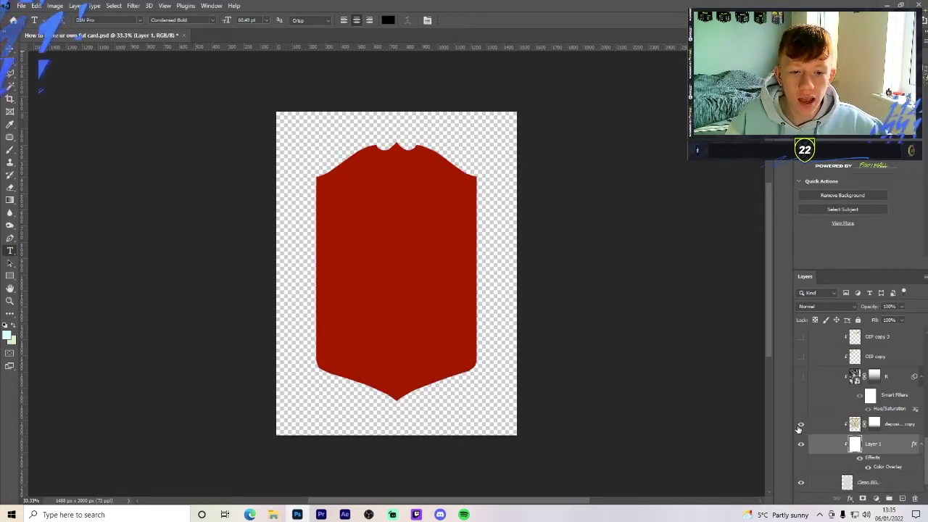
click(801, 426)
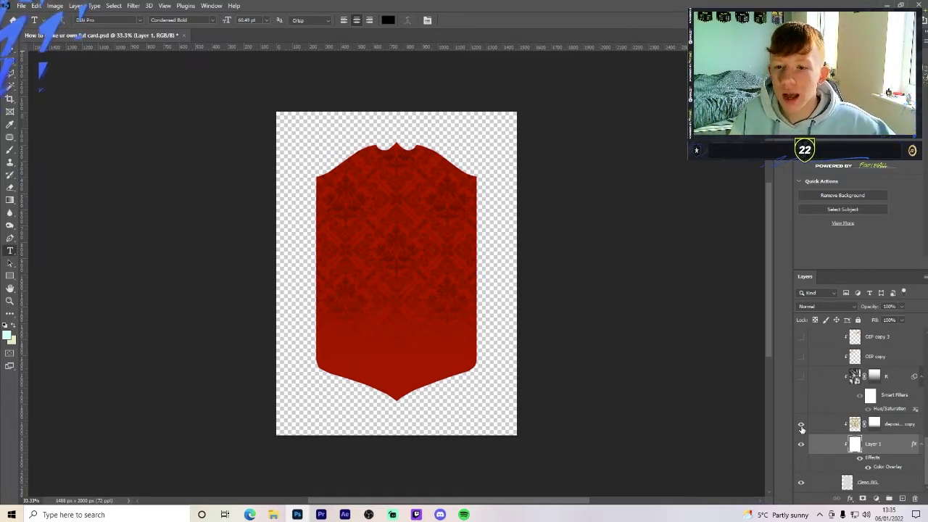
click(15, 52)
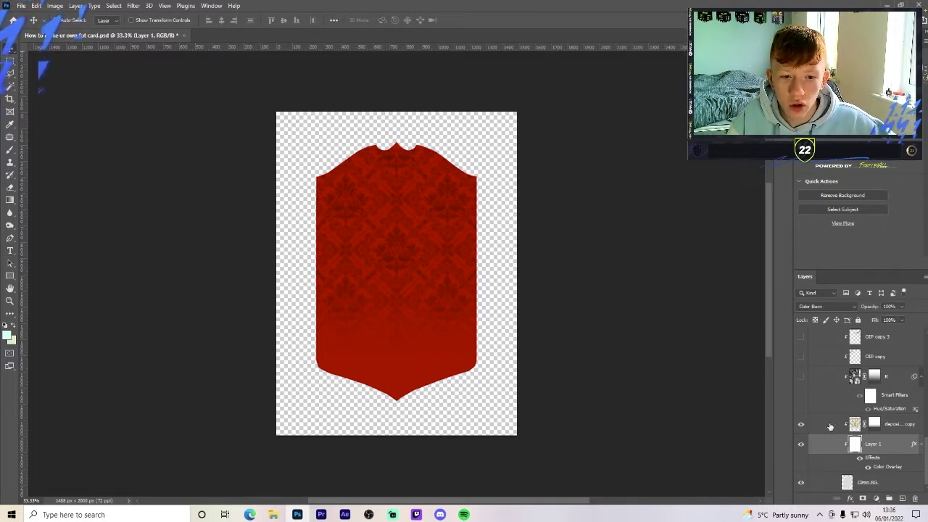
- Set the pattern layer's blend mode to Color Burn
click(847, 423)
click(807, 307)
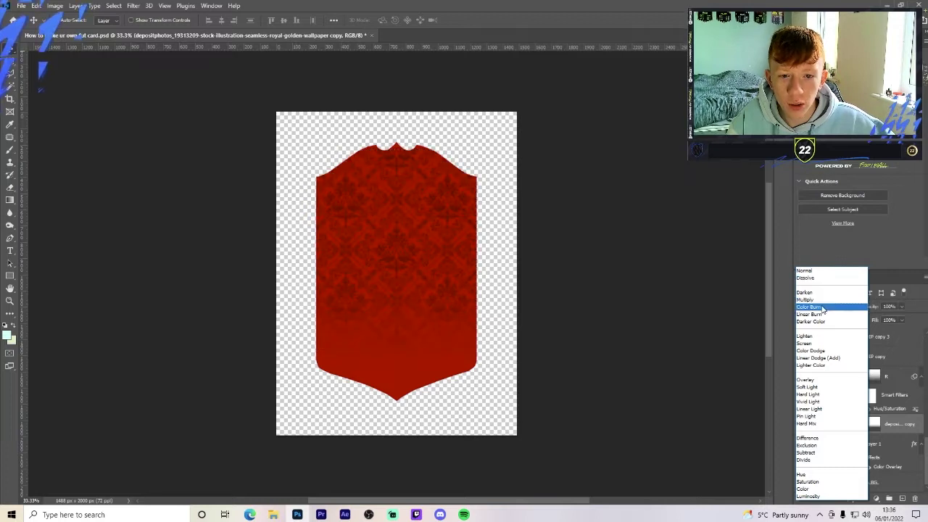
click(823, 308)
- Turn on the red and gold R polygon texture layers
click(827, 385)
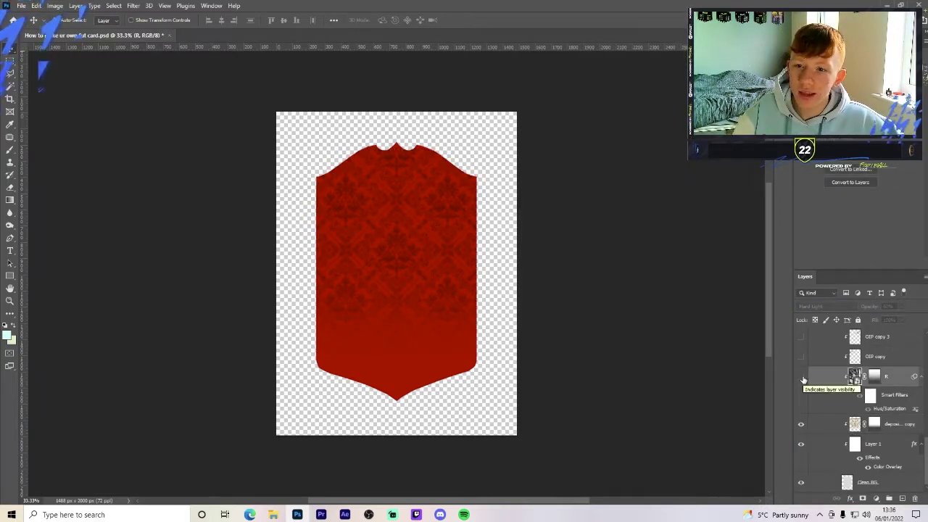
click(802, 377)
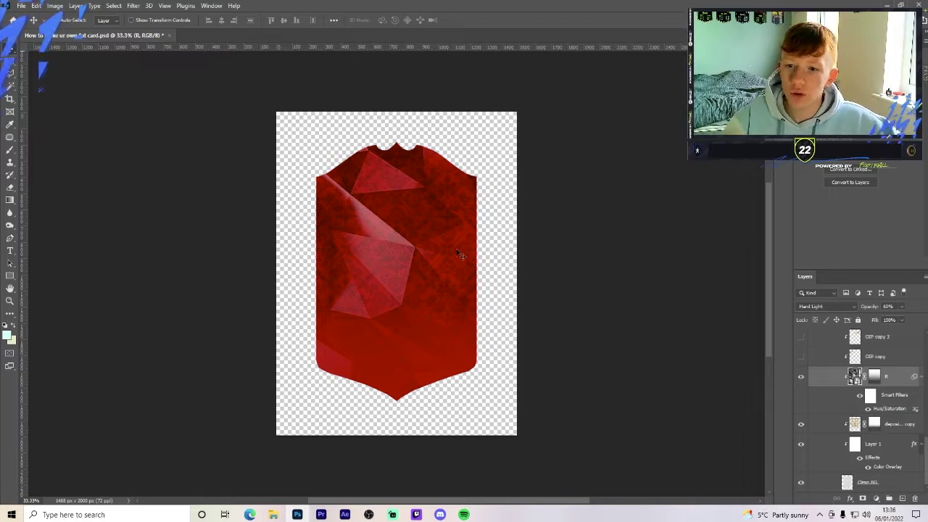
scroll(816, 368, up, 8)
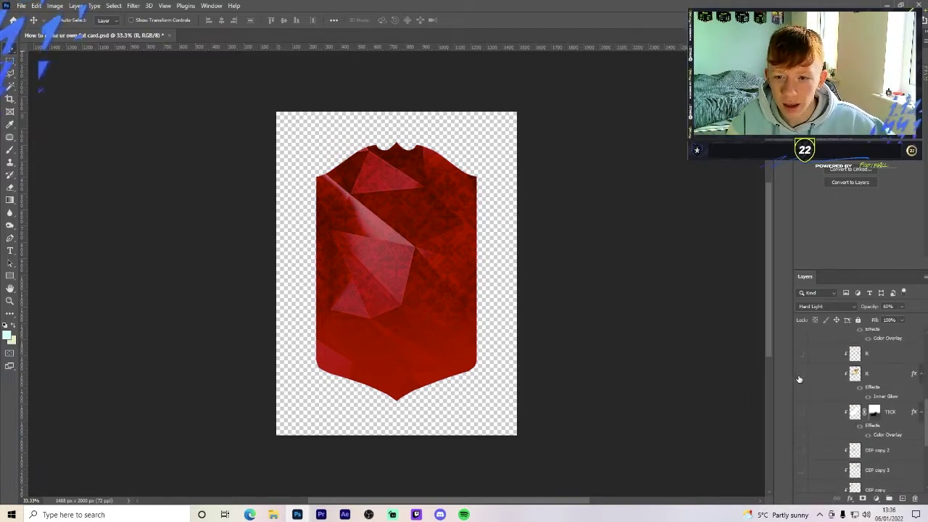
click(801, 376)
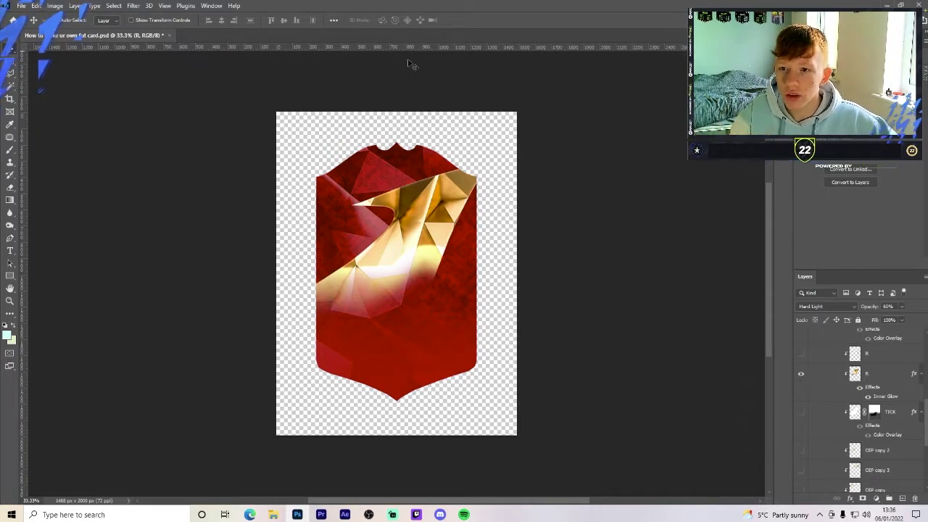
- Release the R layer's clipping mask and browse Google Drive to My Drive > Fifa 22 > Textures
right_click(884, 385)
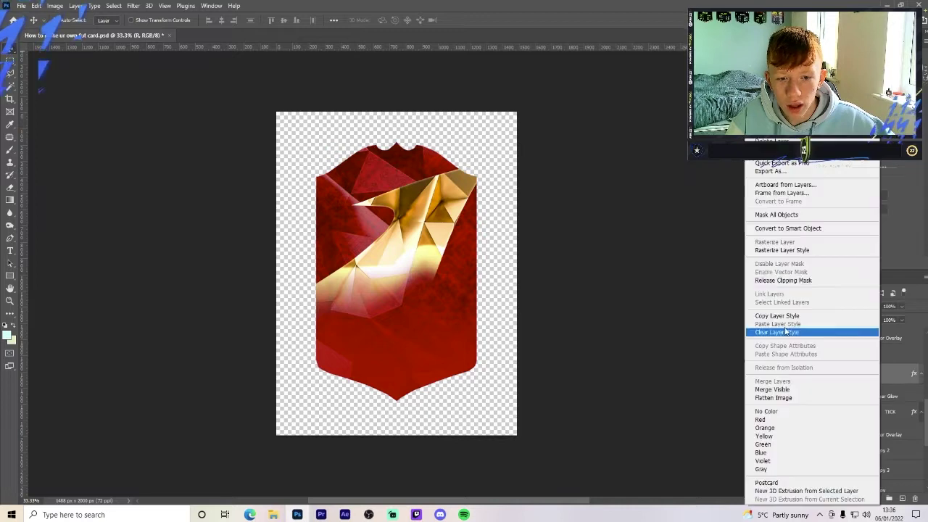
click(783, 280)
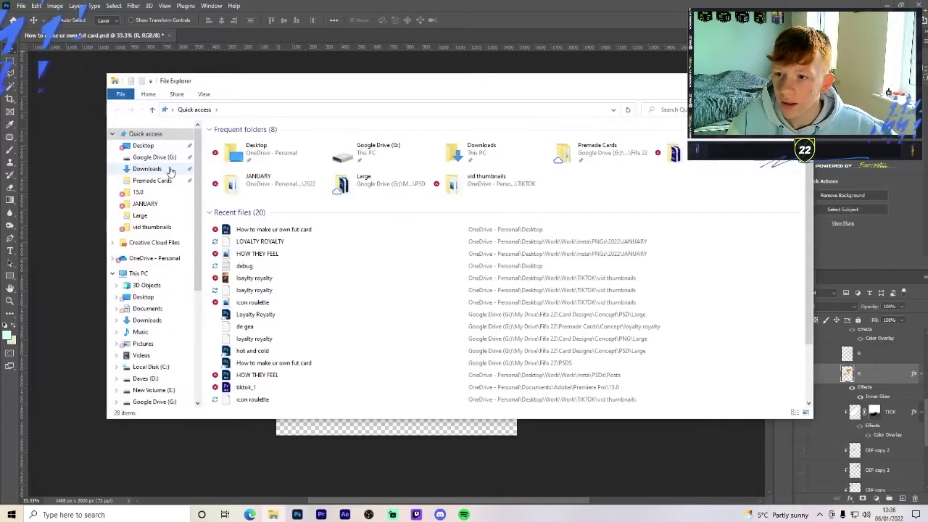
click(155, 157)
double_click(251, 143)
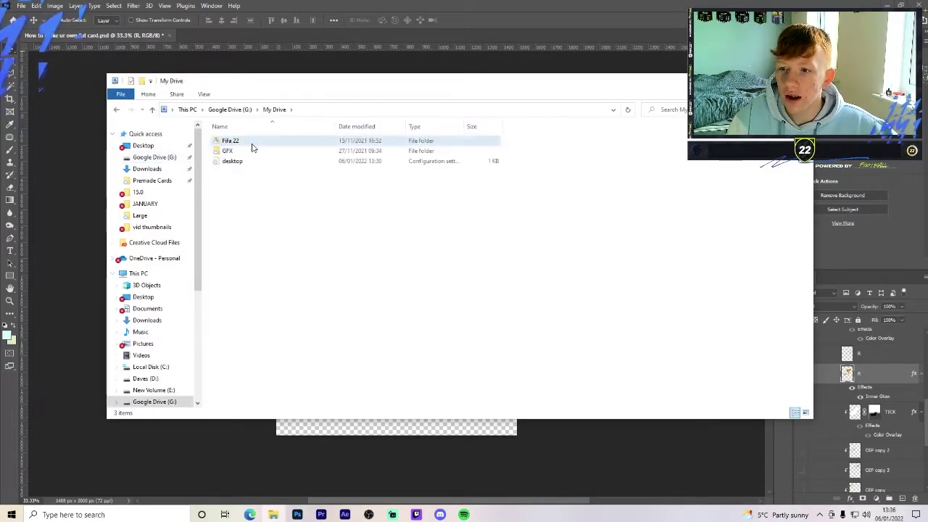
double_click(251, 143)
double_click(233, 274)
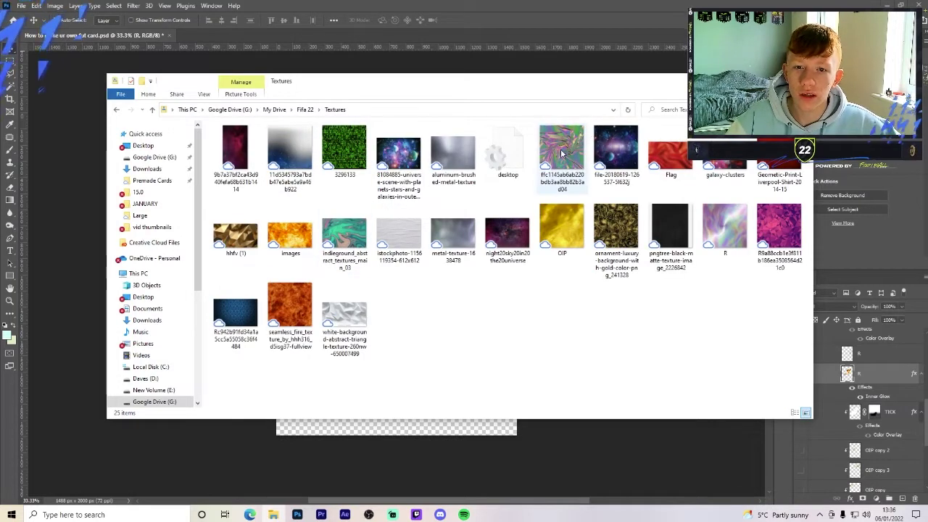
drag(563, 152, 507, 293)
click(243, 250)
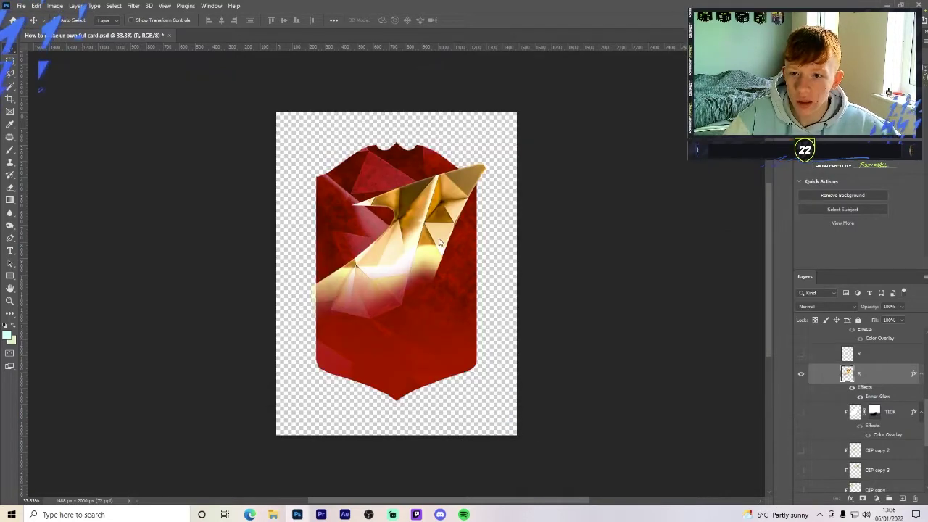
- Place the holographic foil texture, clip it to the shape below, and move it upward
drag(432, 225, 431, 203)
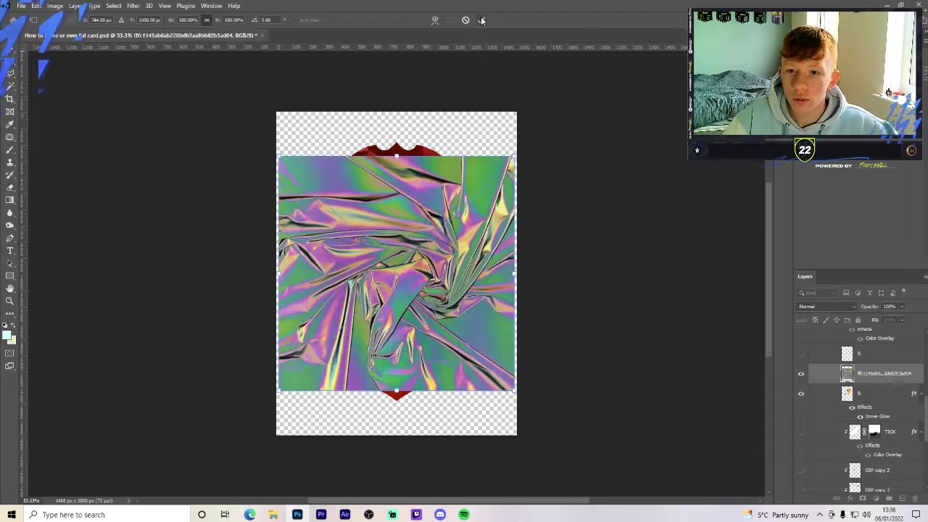
click(482, 20)
right_click(884, 380)
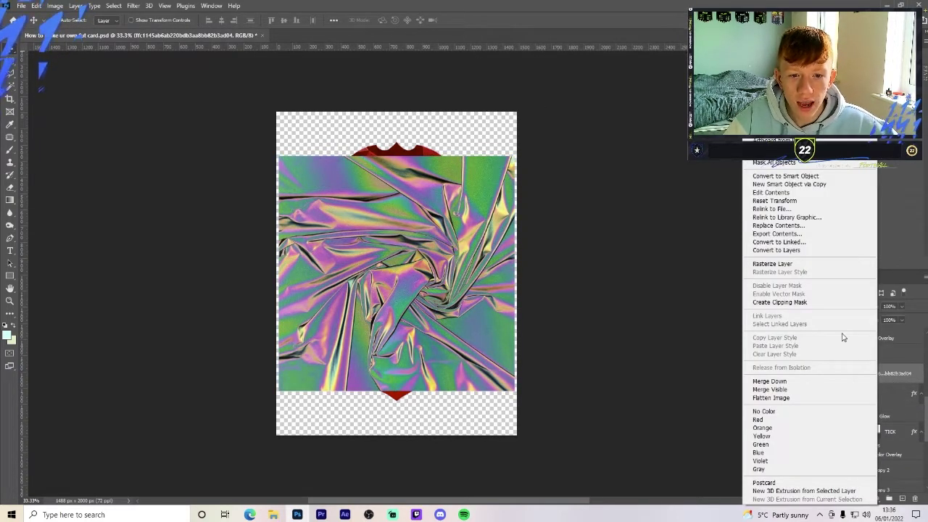
click(901, 387)
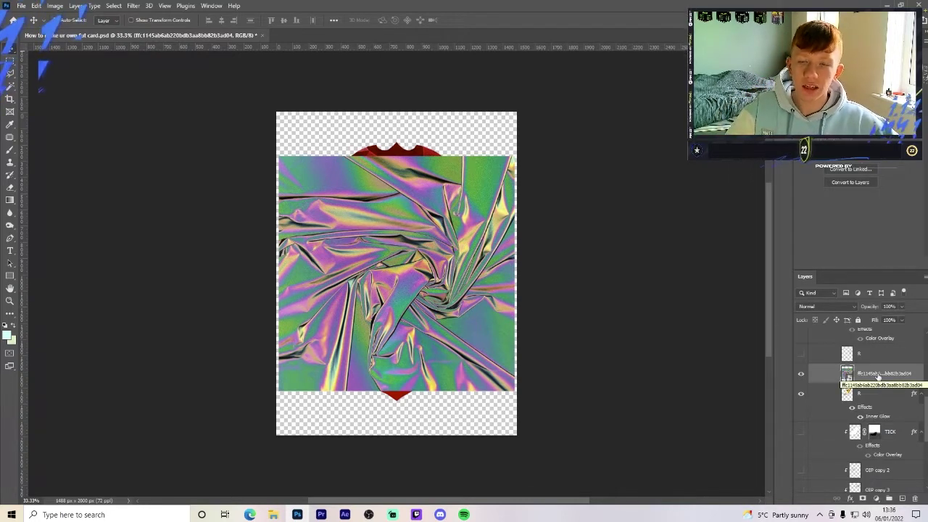
right_click(874, 373)
click(779, 302)
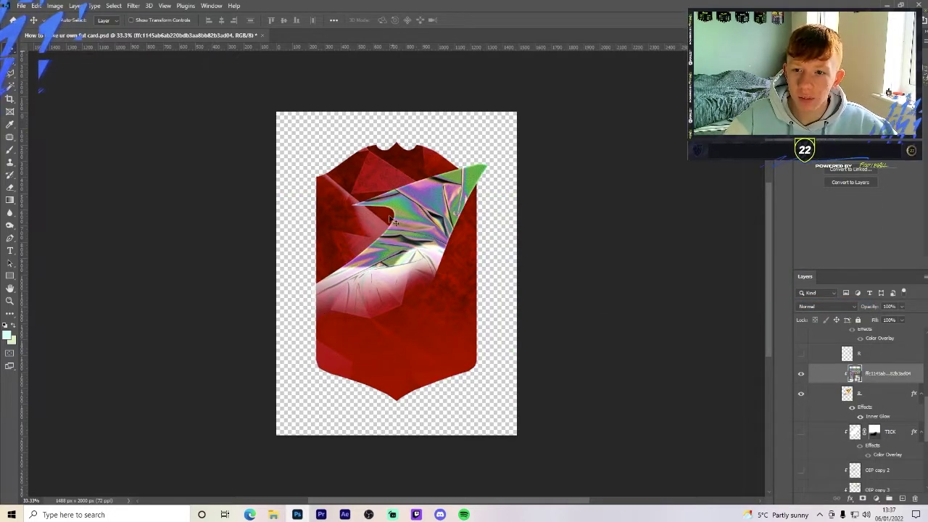
key(ctrl+t)
drag(390, 227, 493, 160)
- Cancel the foil transform and delete the holographic foil layer
click(466, 19)
click(273, 515)
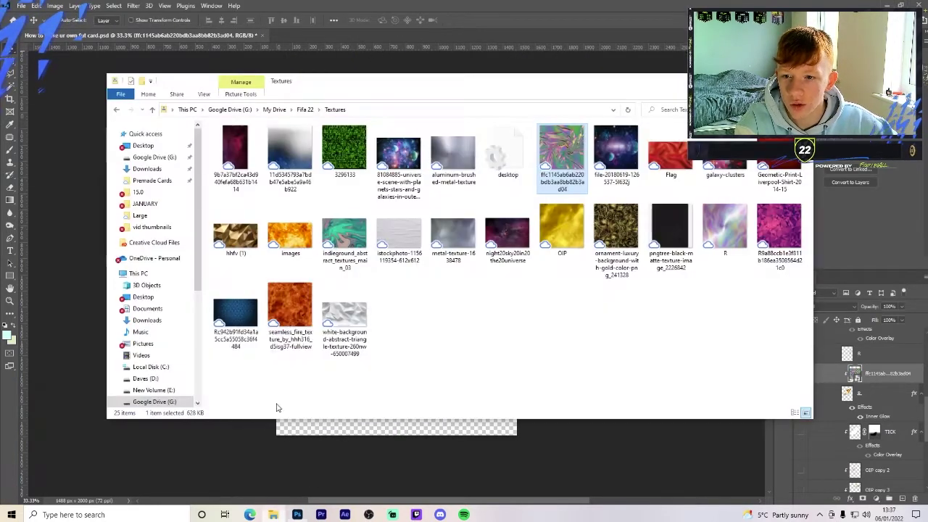
click(891, 381)
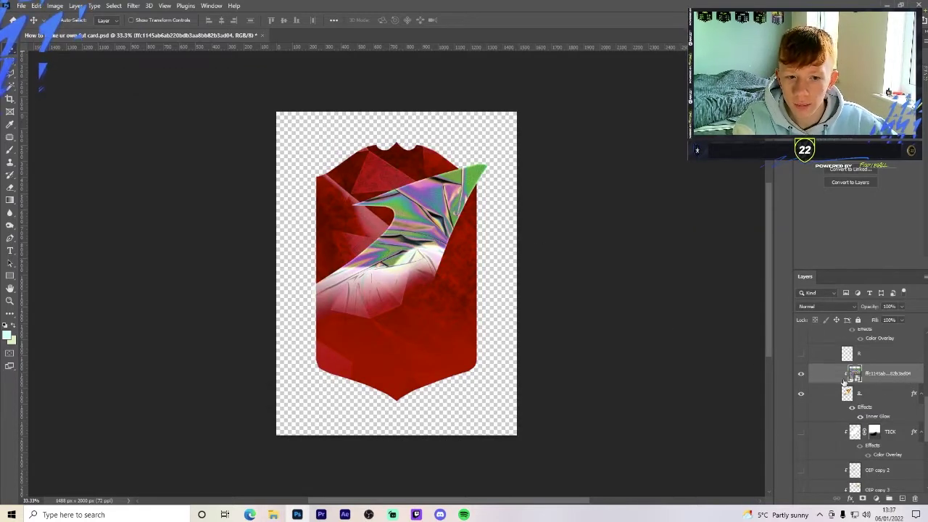
click(880, 392)
click(879, 379)
key(Delete)
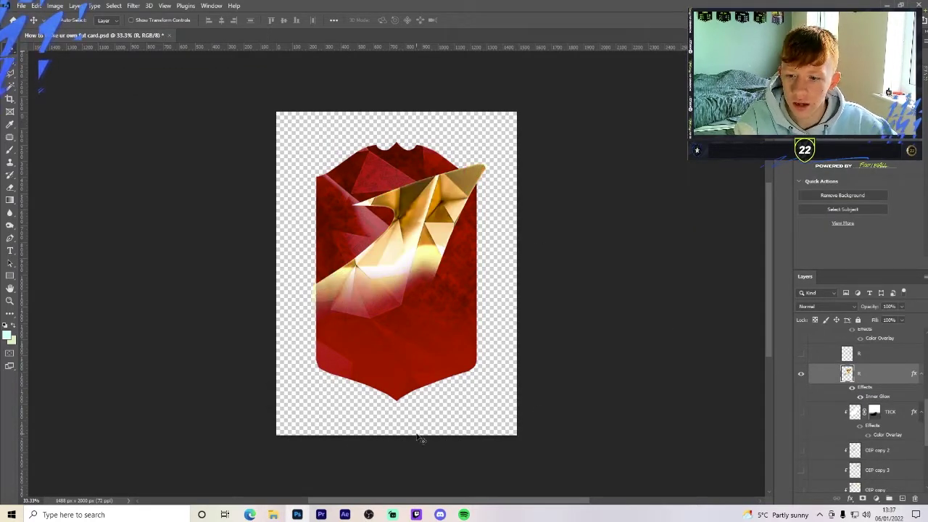
- Place hhfv (1) rotated -13° and scaled to 128%, clipped into the card shape
click(273, 513)
drag(235, 235, 326, 435)
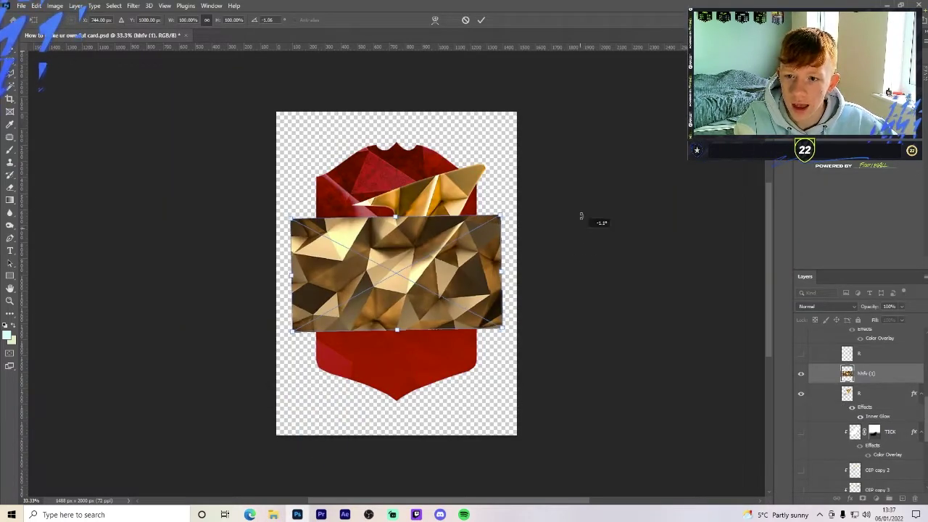
drag(580, 213, 555, 222)
drag(497, 249, 500, 173)
click(481, 20)
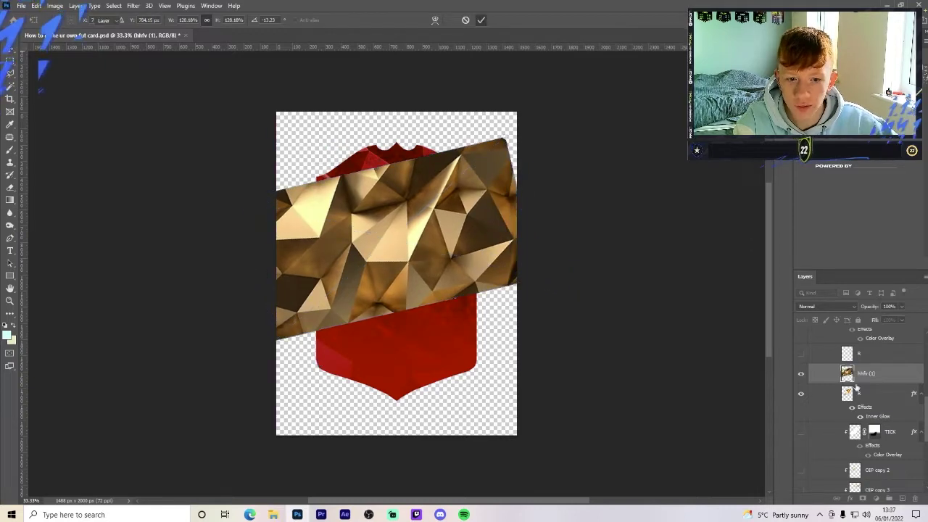
right_click(864, 373)
click(751, 303)
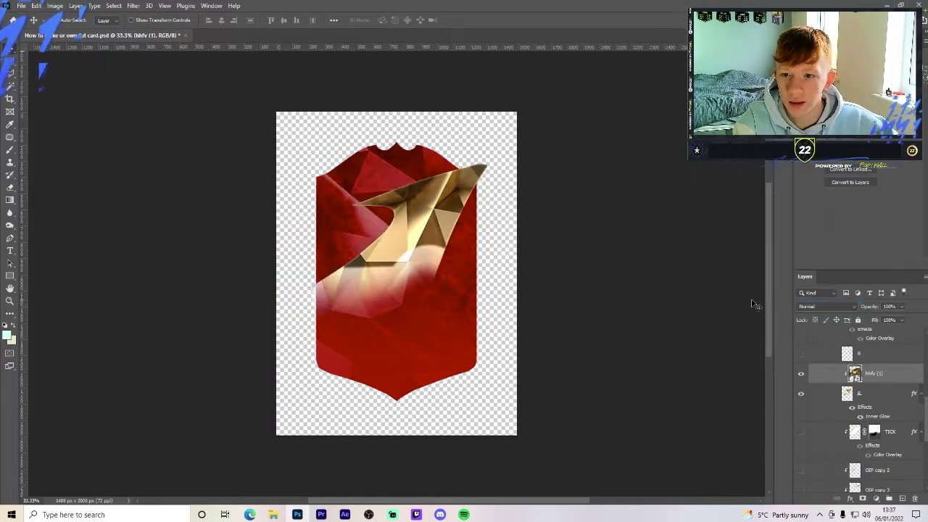
- In the Camera Raw Filter, set Contrast +13, Highlights +15 and Shadows +100
click(133, 5)
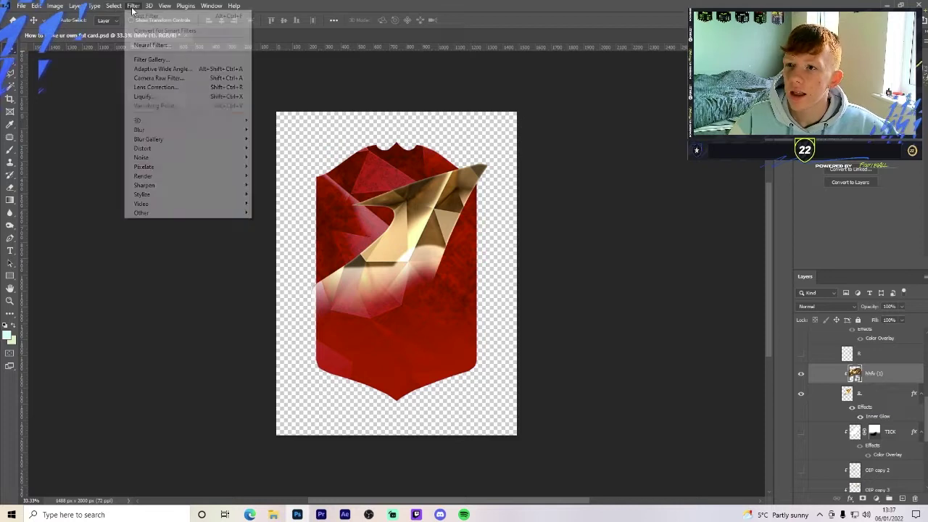
click(151, 80)
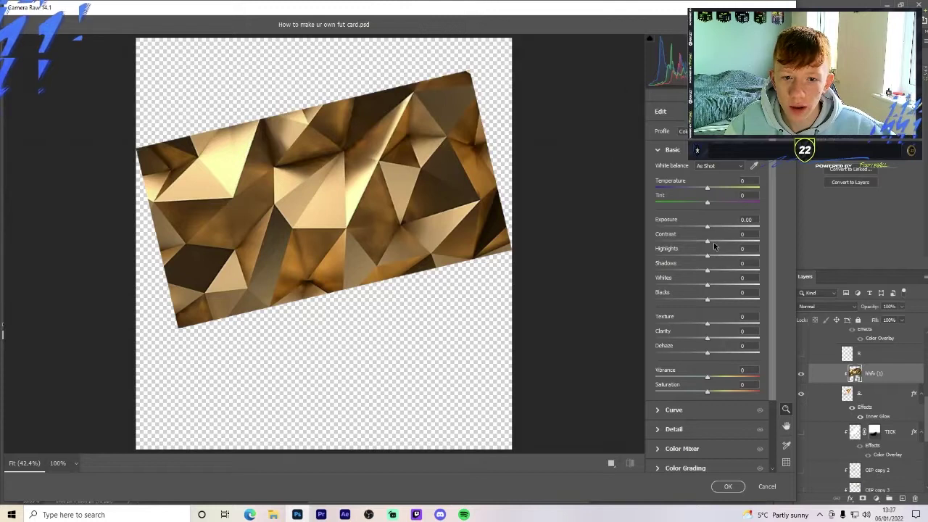
click(714, 242)
click(715, 256)
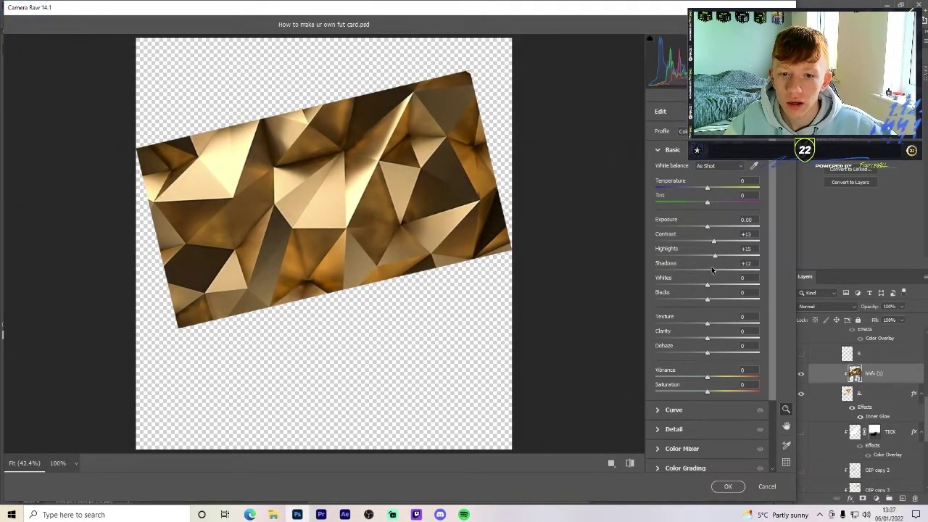
drag(713, 271, 770, 266)
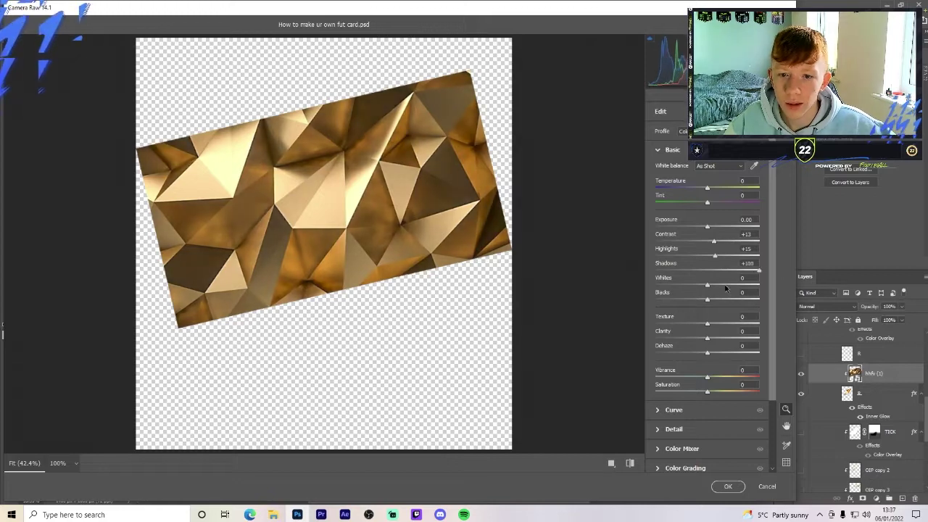
- Raise Blacks, Texture, Clarity and Temperature, lower Vibrance, then apply the Camera Raw filter
drag(727, 300, 748, 299)
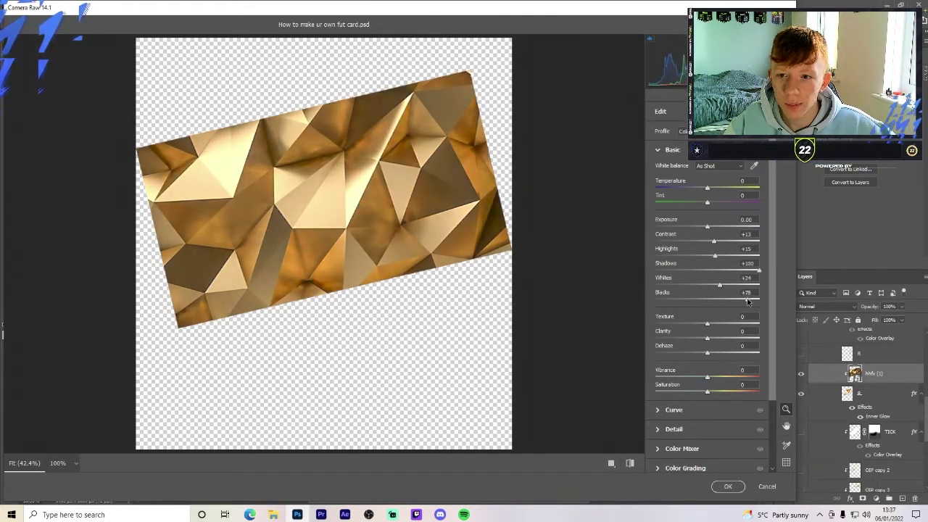
drag(708, 324, 715, 324)
click(723, 338)
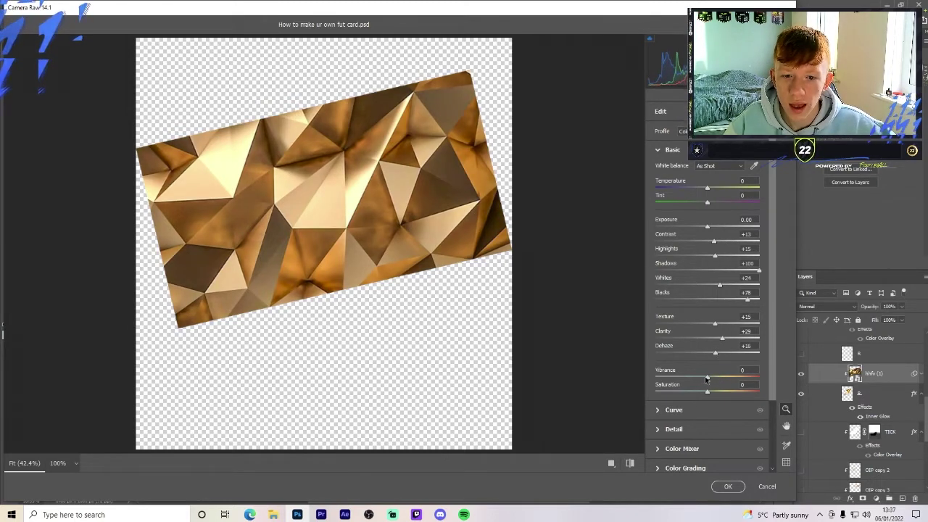
click(702, 377)
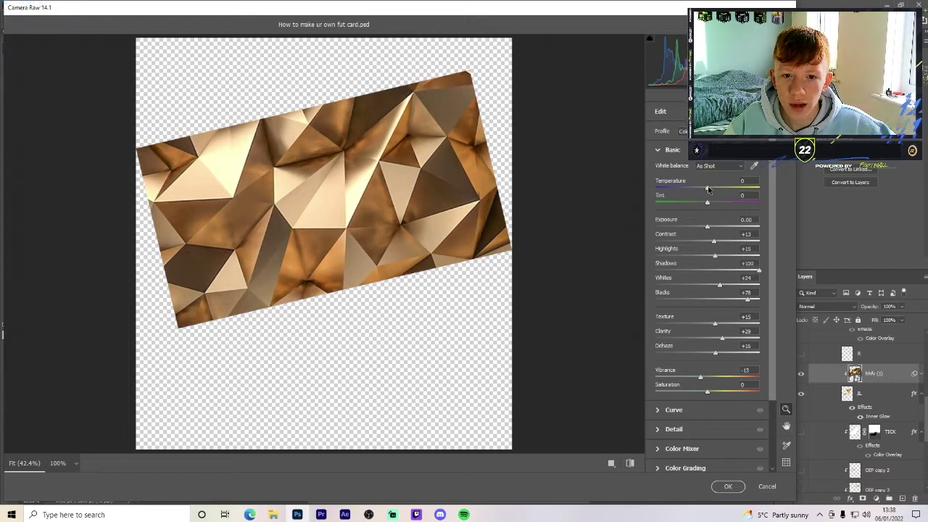
drag(709, 190, 726, 193)
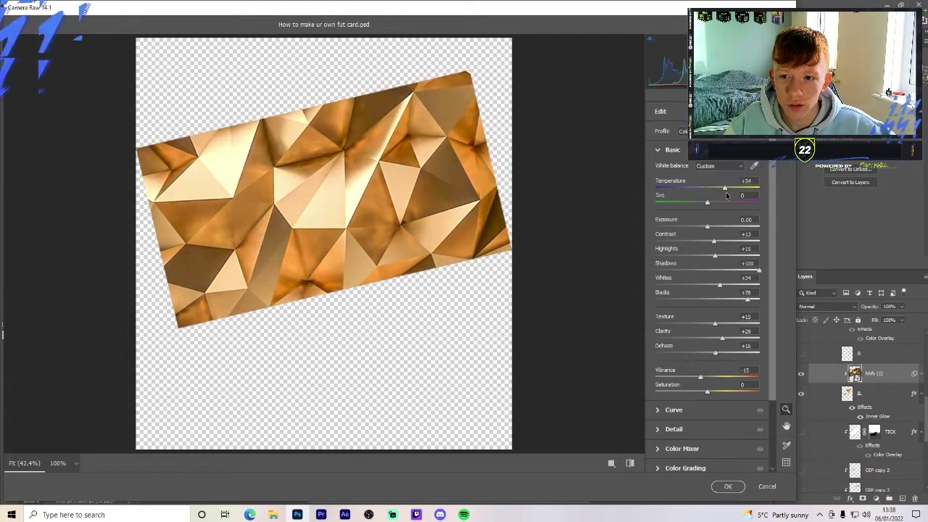
click(728, 486)
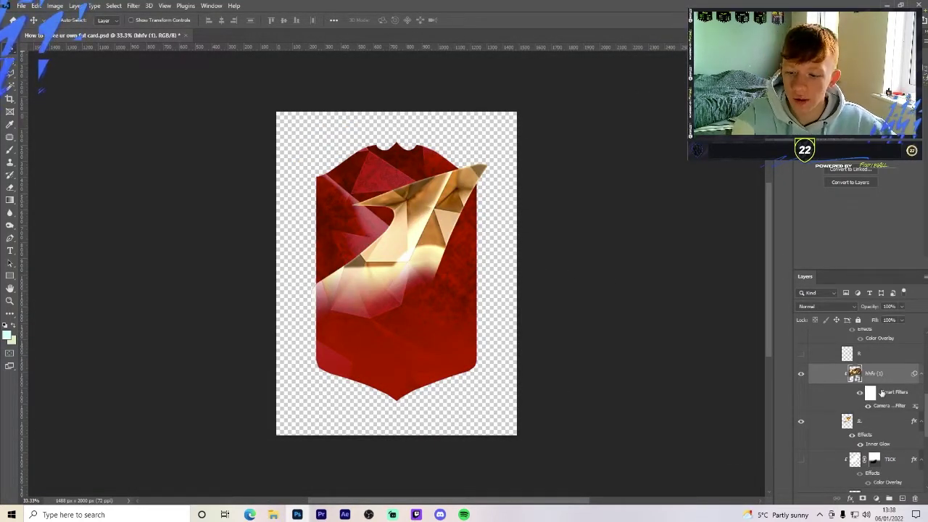
- Undo the last change and clip the gold texture into the red card
key(ctrl+z)
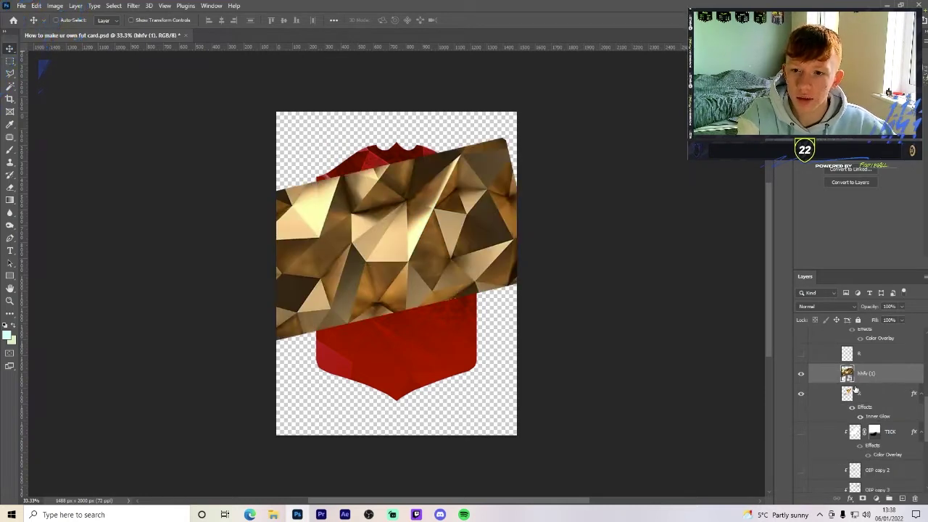
alt+click(855, 390)
scroll(824, 433, down, 2)
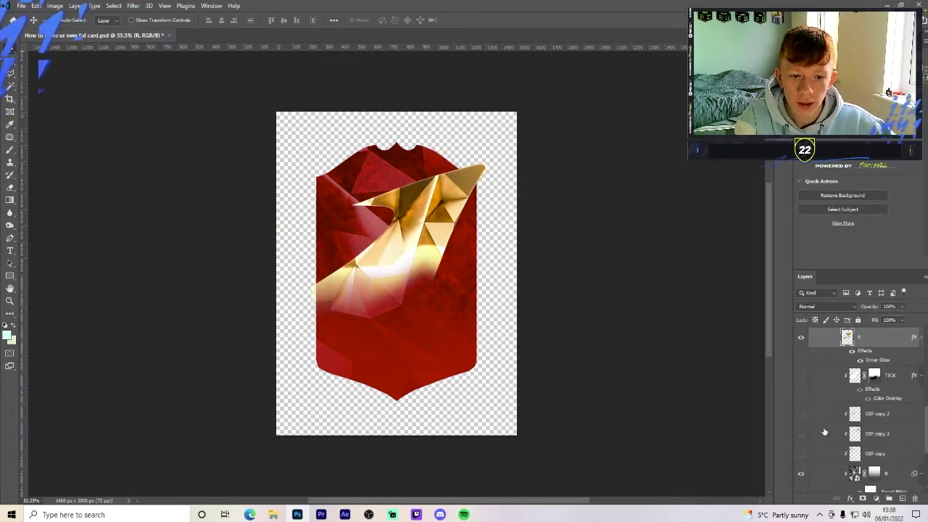
scroll(824, 432, up, 1)
- Show the TICK layer and the OIP copy 2 lightning pattern
click(802, 399)
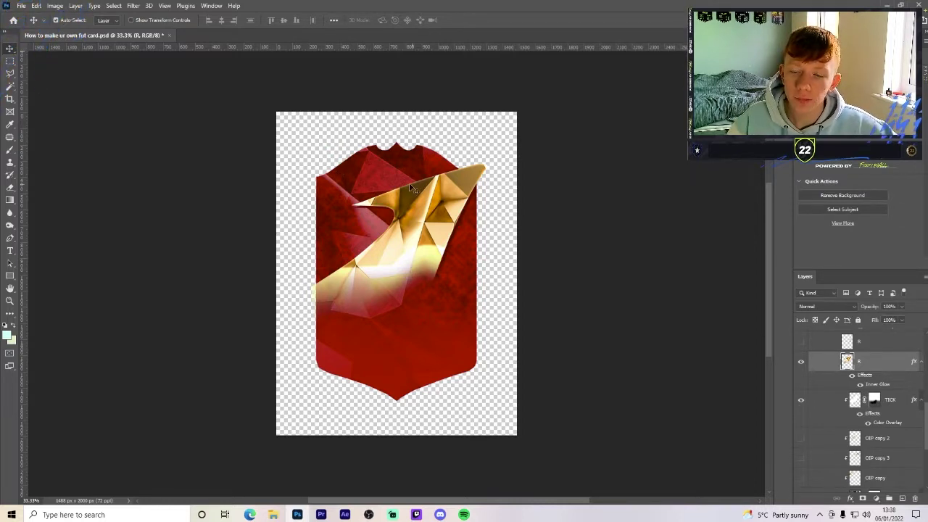
click(819, 407)
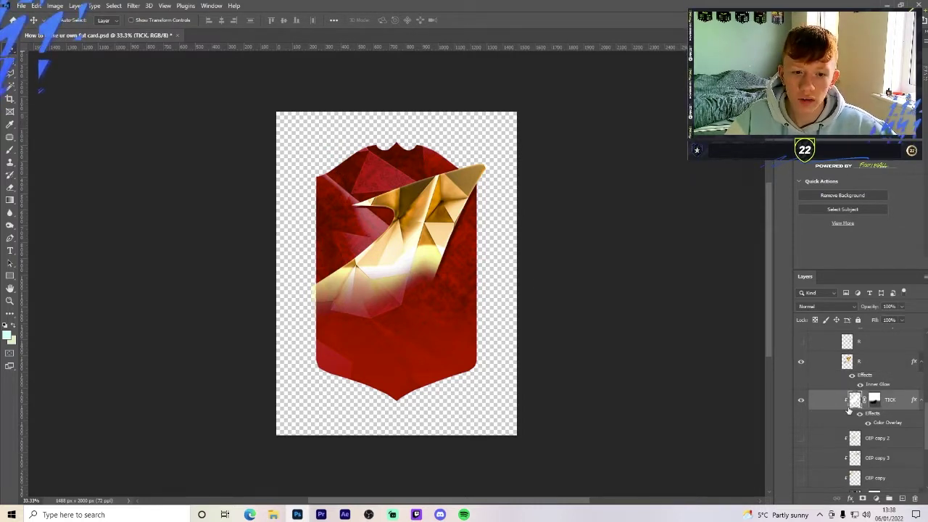
click(801, 401)
click(805, 402)
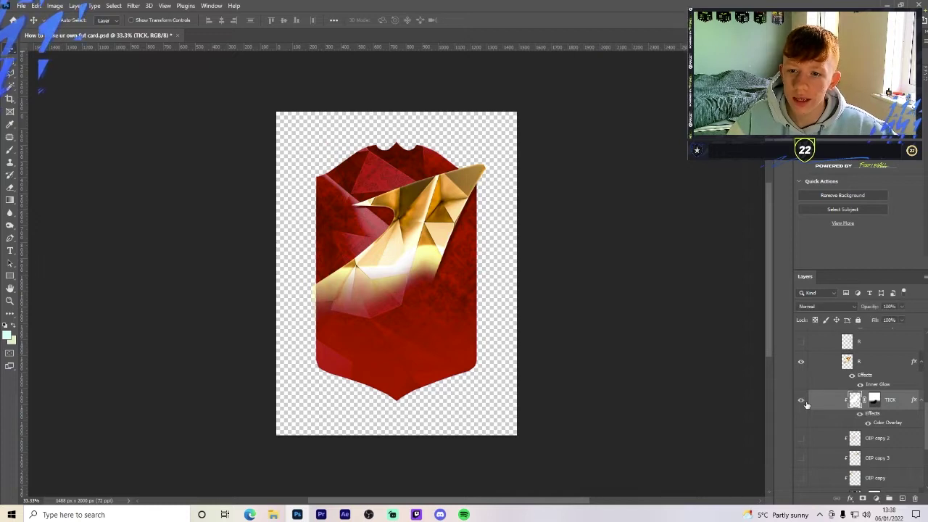
click(805, 403)
click(805, 403)
scroll(807, 404, down, 1)
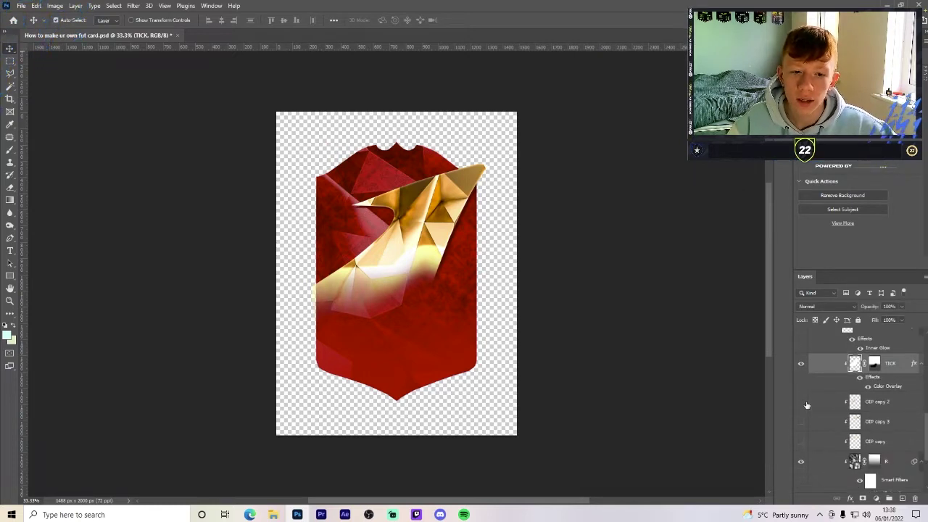
click(801, 403)
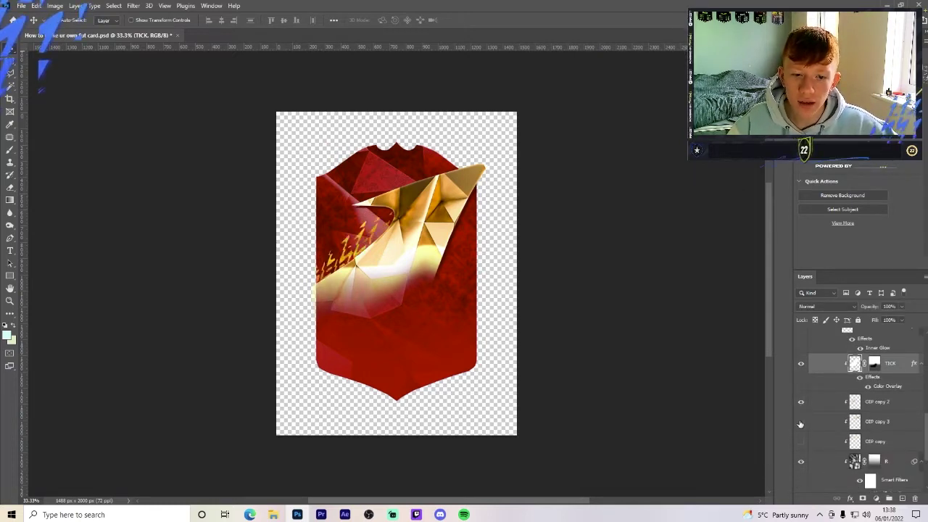
- Show the OIP copy 3 and OIP copy patterns and browse to Fifa 22 > Brushes
click(802, 422)
click(802, 441)
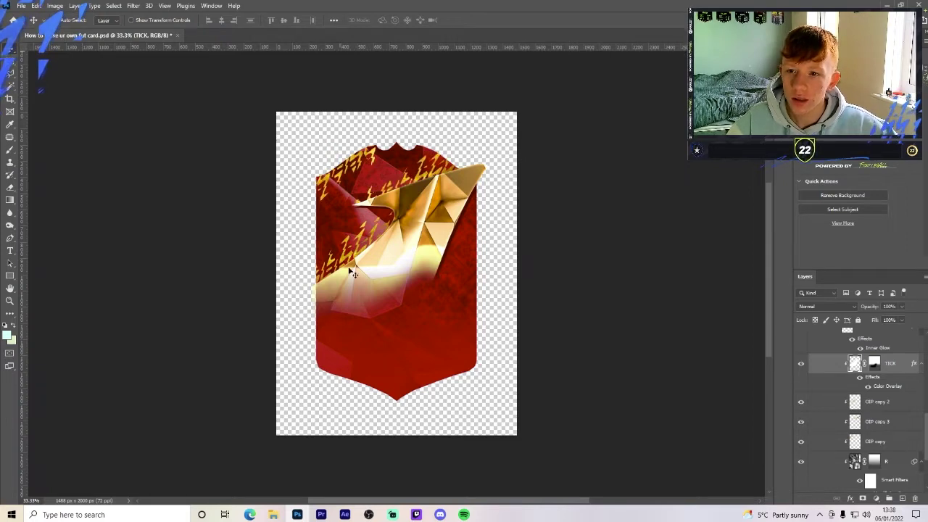
click(274, 515)
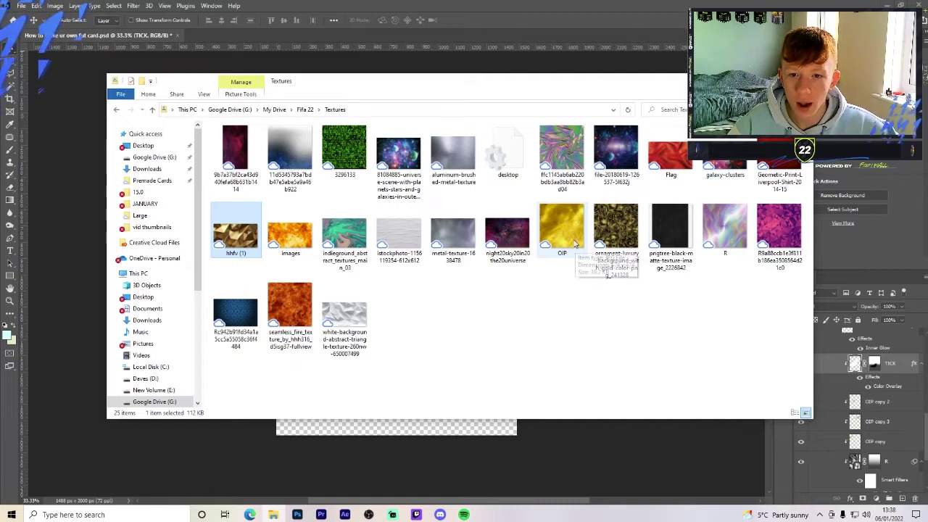
click(163, 158)
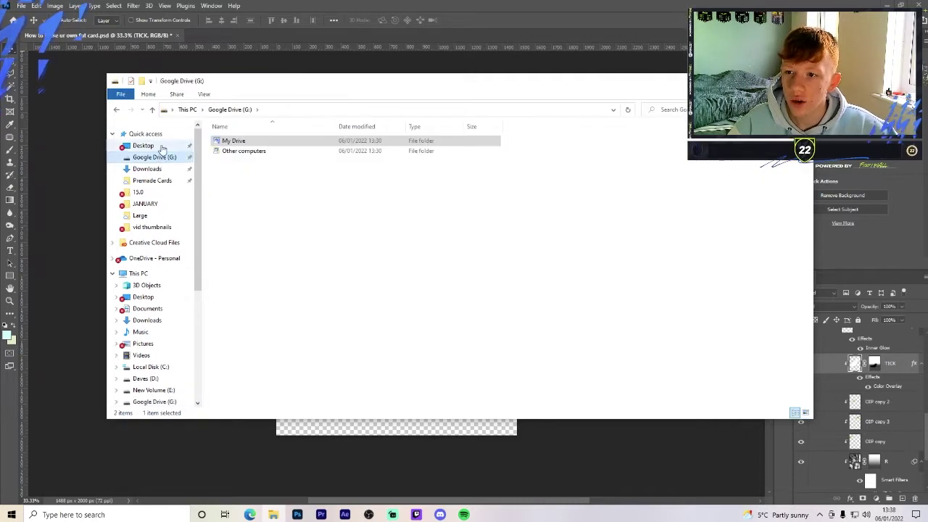
click(232, 143)
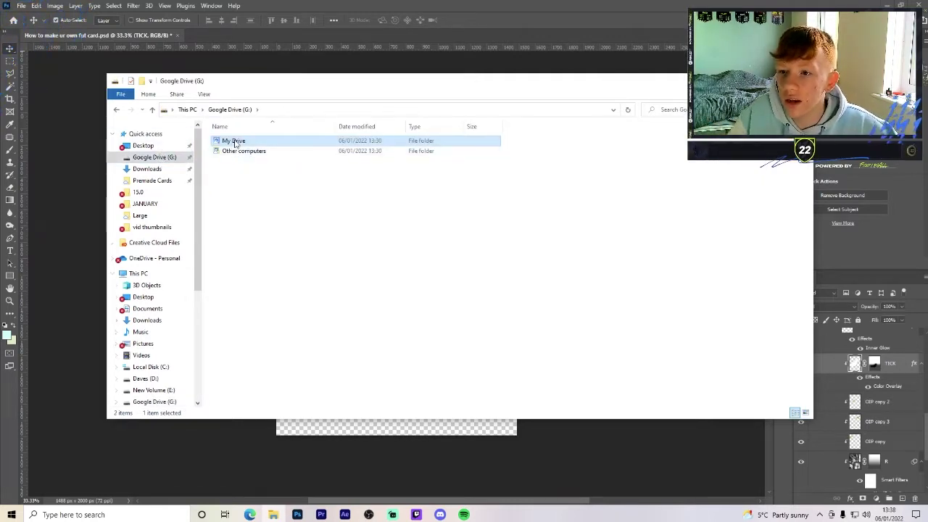
double_click(233, 142)
double_click(236, 145)
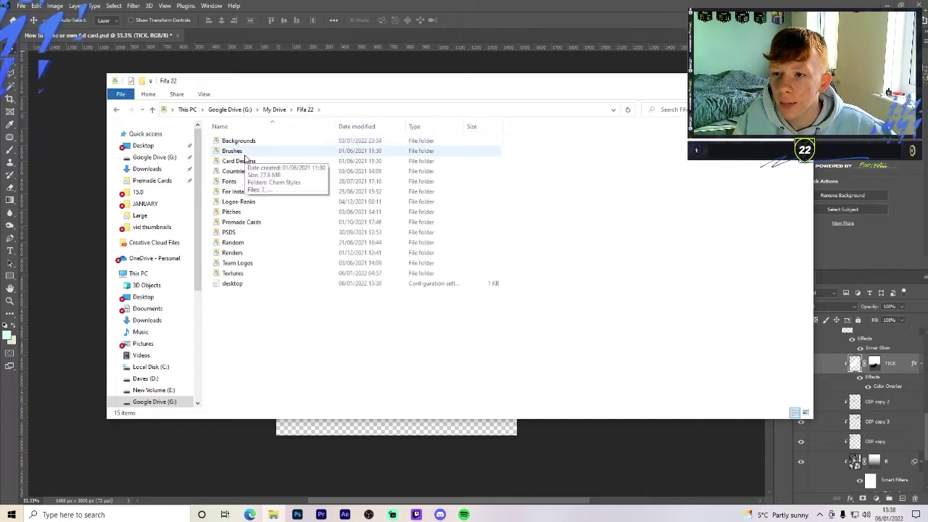
double_click(248, 151)
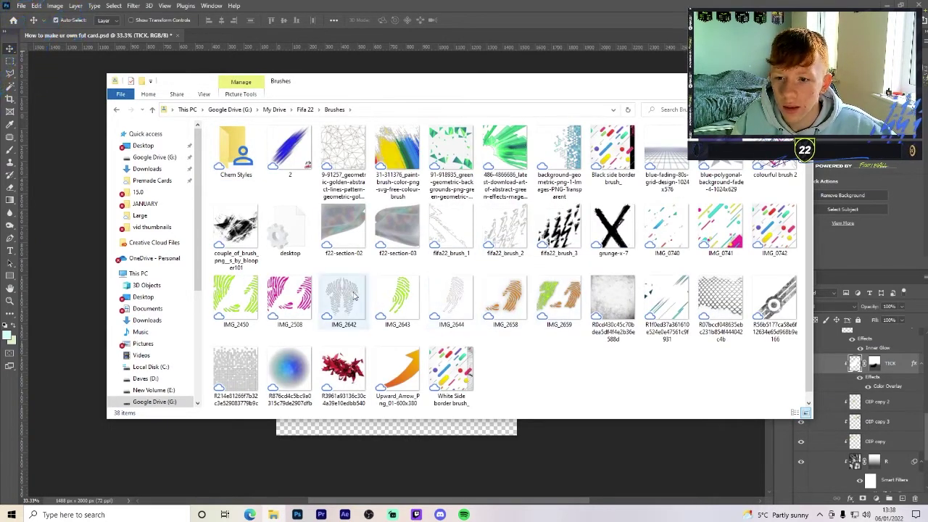
- Place the IMG_2643 streak graphic on the card and move its layer higher
click(498, 421)
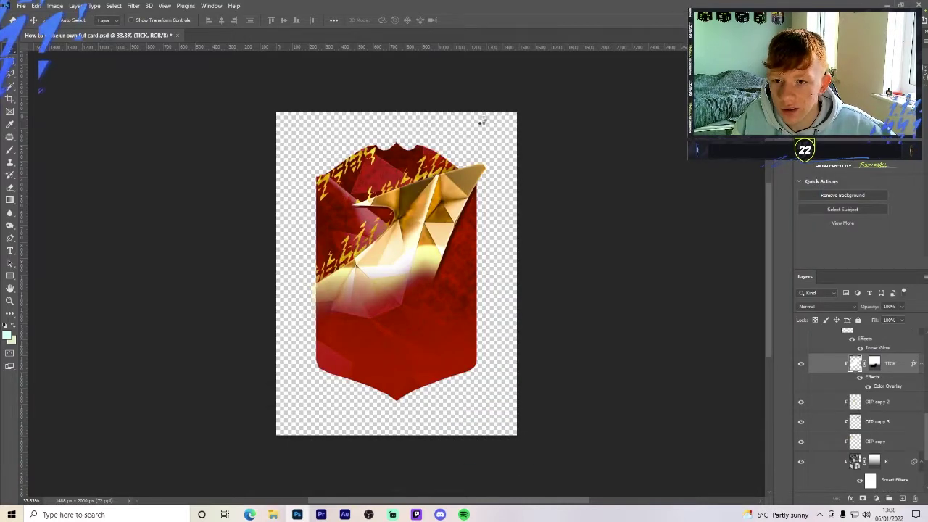
click(481, 21)
mouse_move(870, 362)
mouse_down()
mouse_move(859, 335)
mouse_move(858, 396)
mouse_up()
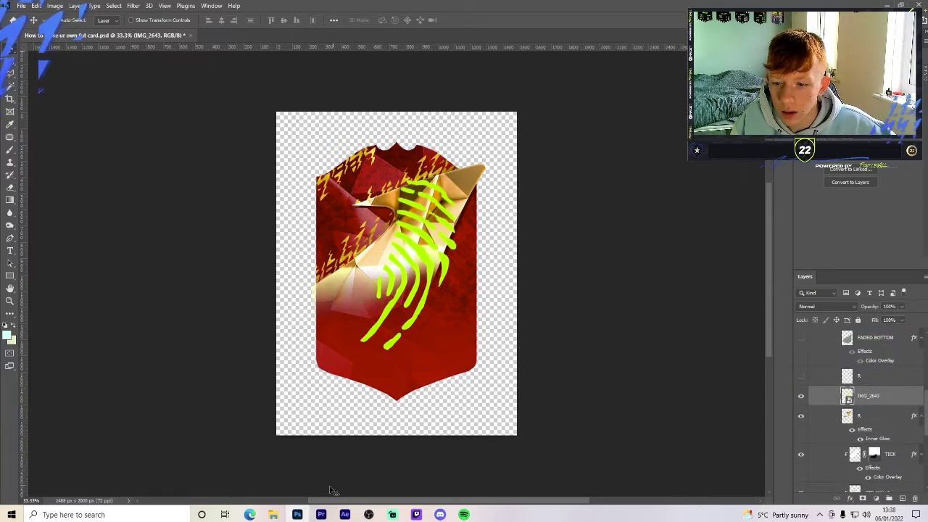
- Place the gold OIP texture from the Textures folder, scaled and positioned over the streaks
click(275, 515)
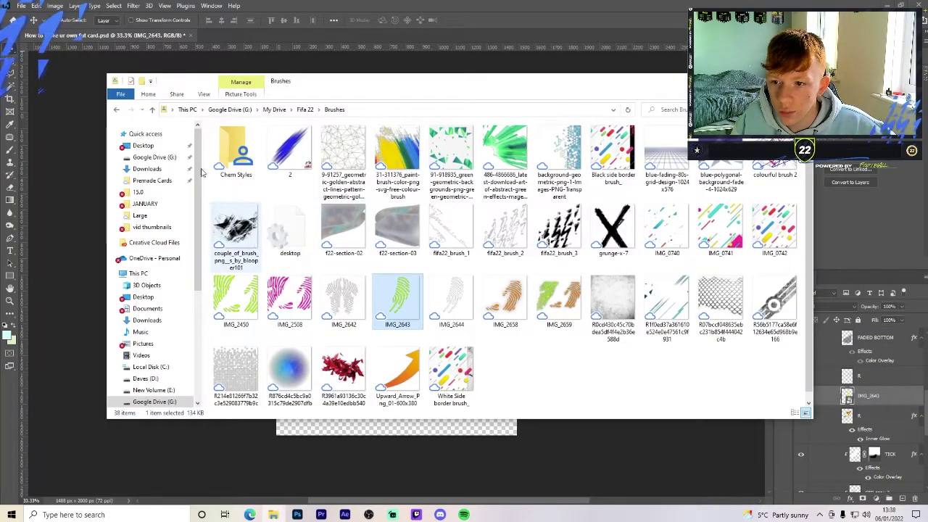
click(120, 110)
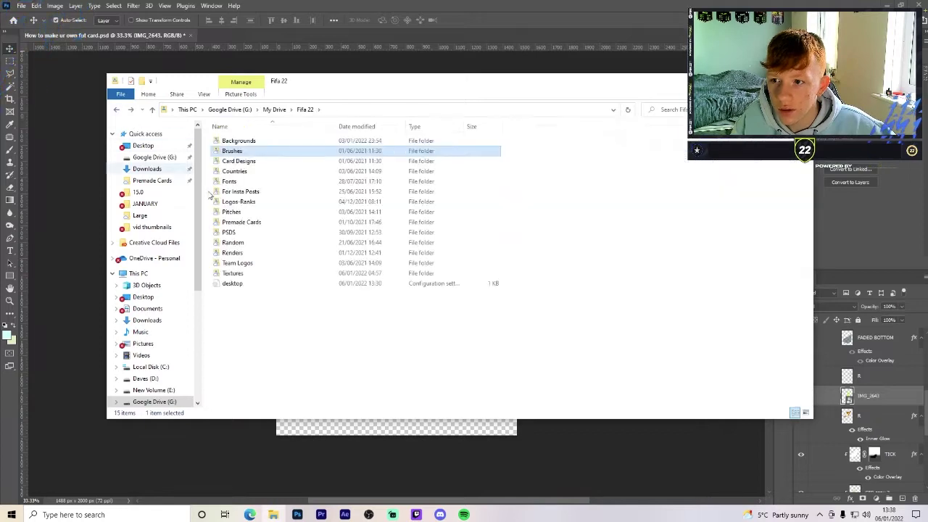
double_click(261, 273)
drag(563, 199, 533, 454)
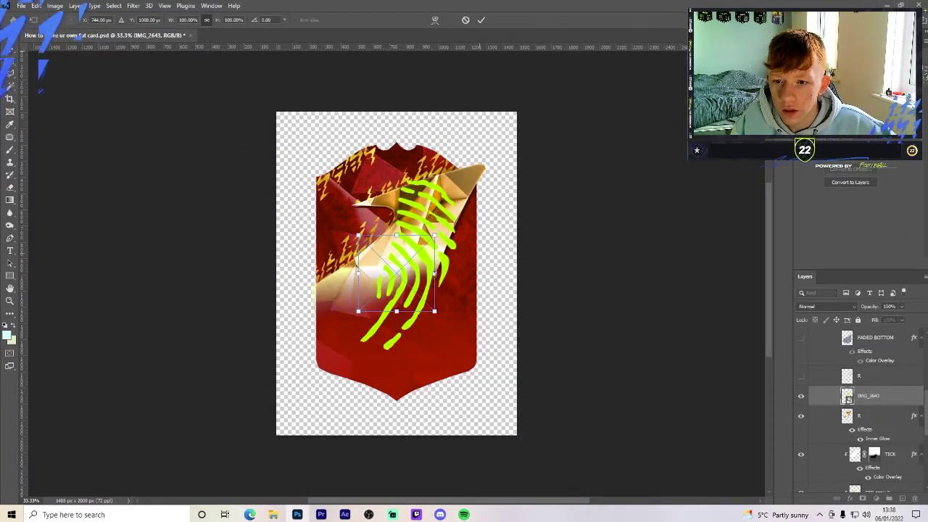
drag(435, 273, 480, 273)
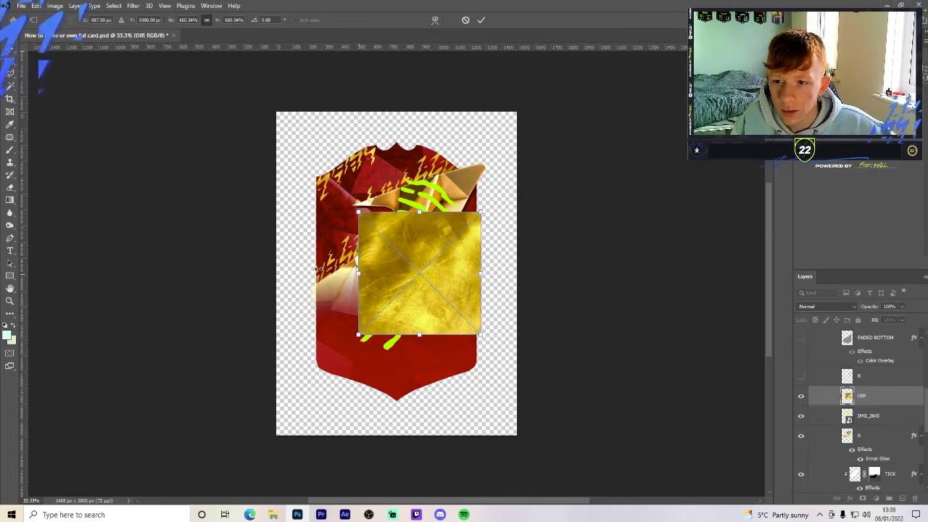
drag(418, 249, 419, 282)
drag(358, 245, 295, 180)
key(Return)
- Clip the gold texture to the streaks, merge them, and duplicate and move the result
right_click(863, 396)
click(774, 304)
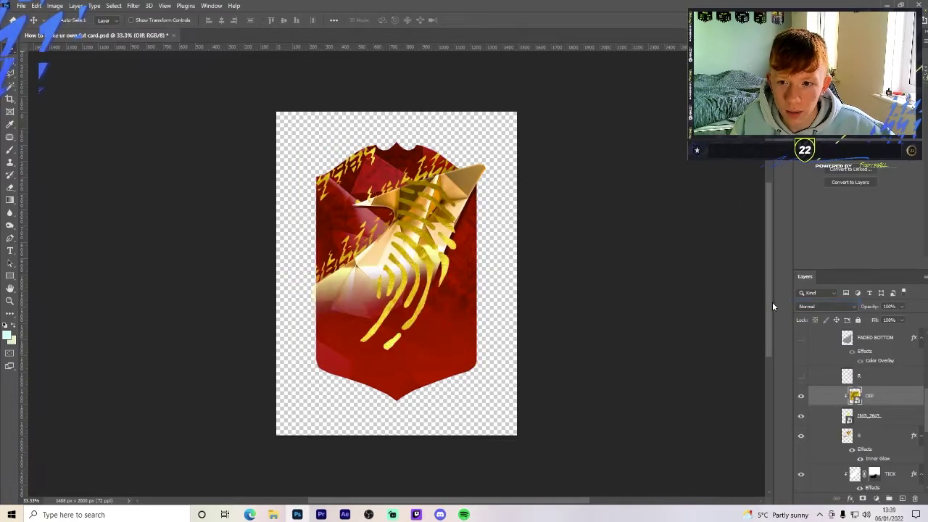
shift+click(892, 420)
key(ctrl+e)
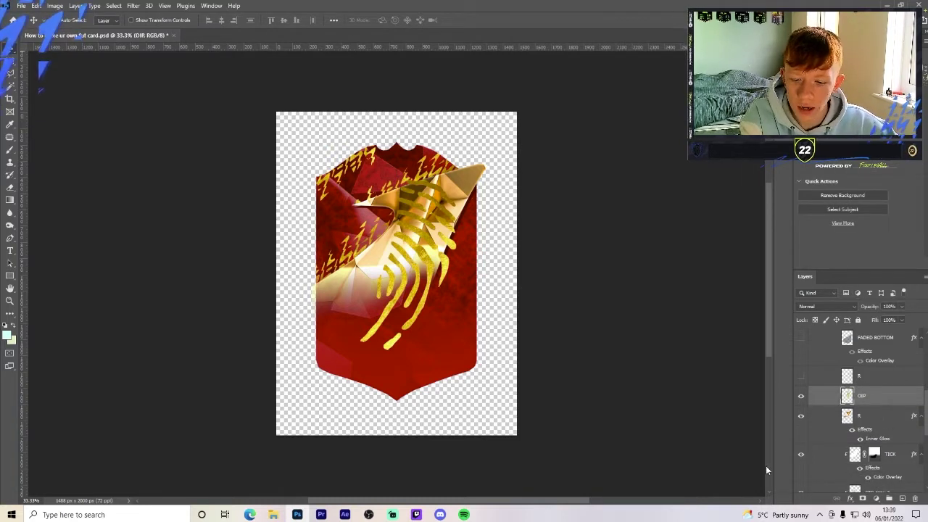
key(ctrl+j)
key(ctrl+t)
drag(406, 276, 299, 180)
- Delete the duplicate gold streaks and turn on the R layer's red strokes
click(465, 20)
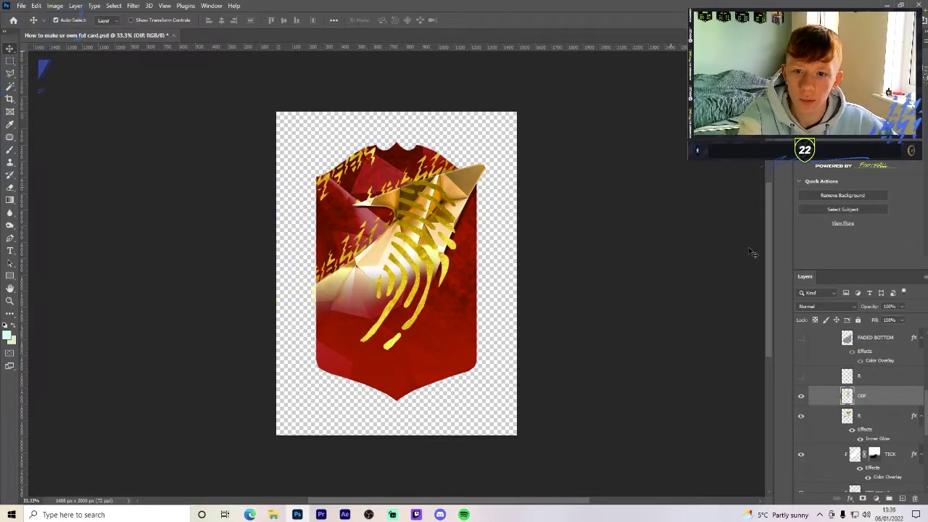
key(Delete)
key(Delete)
scroll(830, 367, up, 1)
click(801, 414)
click(801, 414)
click(801, 414)
click(800, 414)
click(800, 414)
click(801, 414)
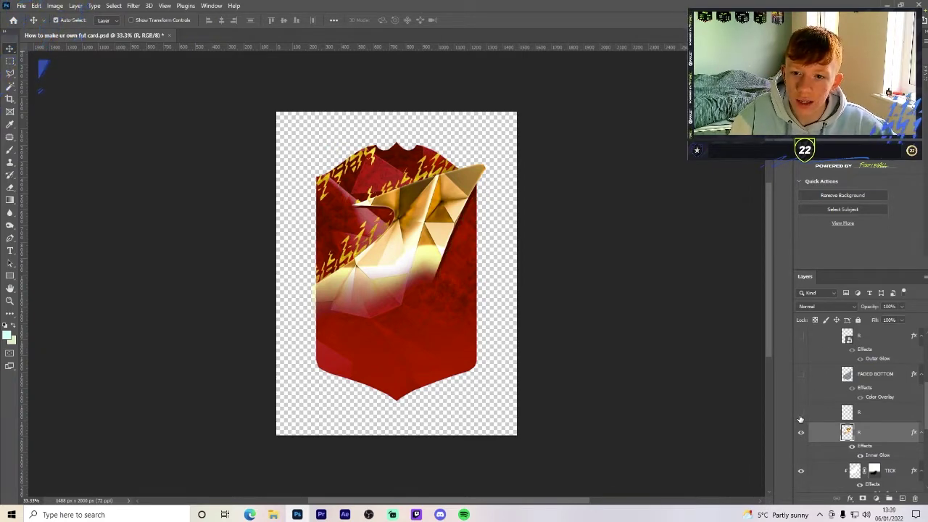
click(800, 415)
- Clip the R layer into the card shape
right_click(827, 440)
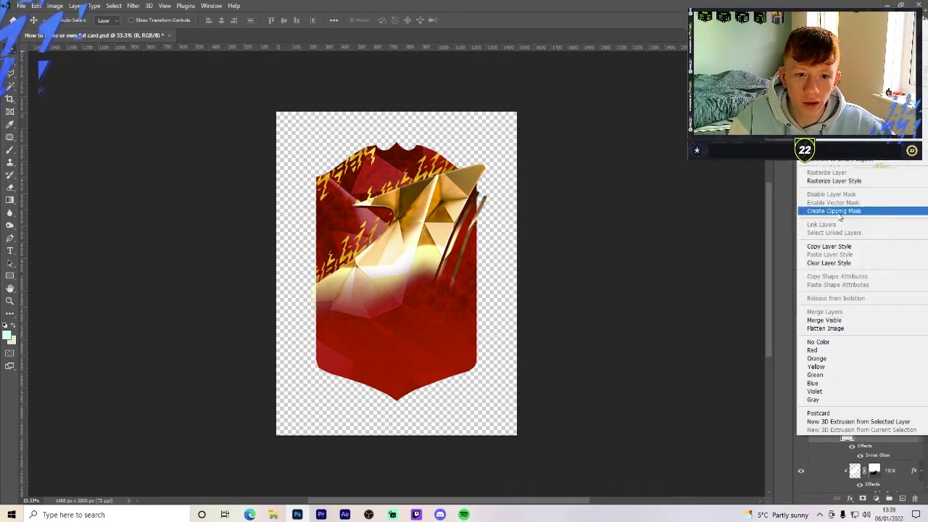
click(834, 210)
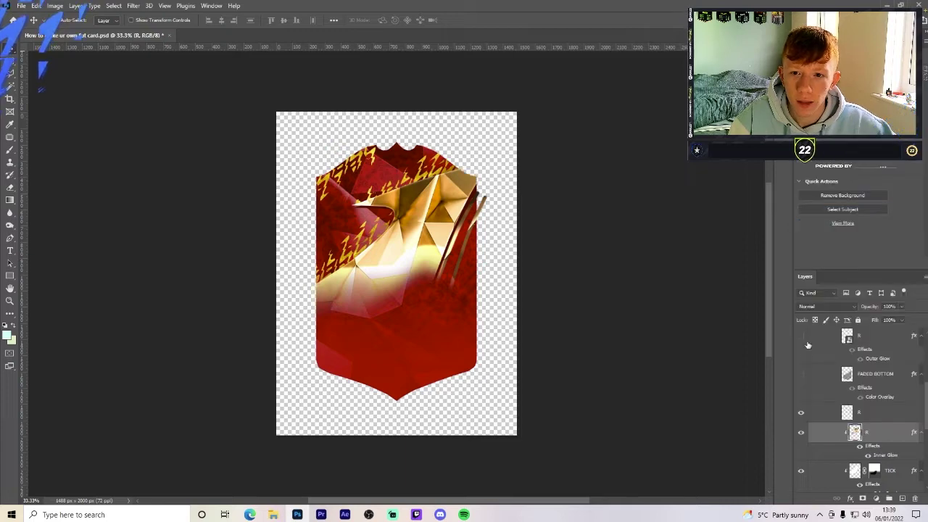
right_click(819, 412)
click(761, 284)
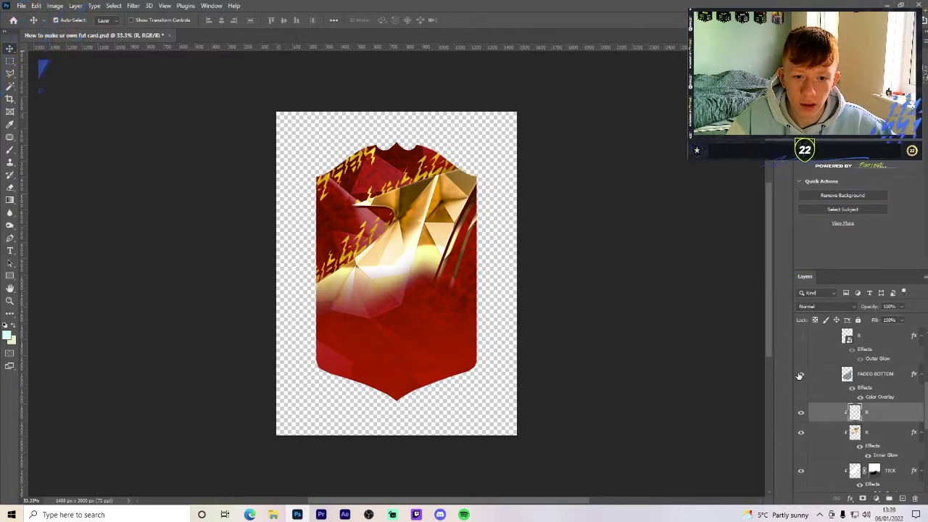
- Show the FADED BOTTOM layer and clip it into the card shape
click(801, 375)
right_click(822, 382)
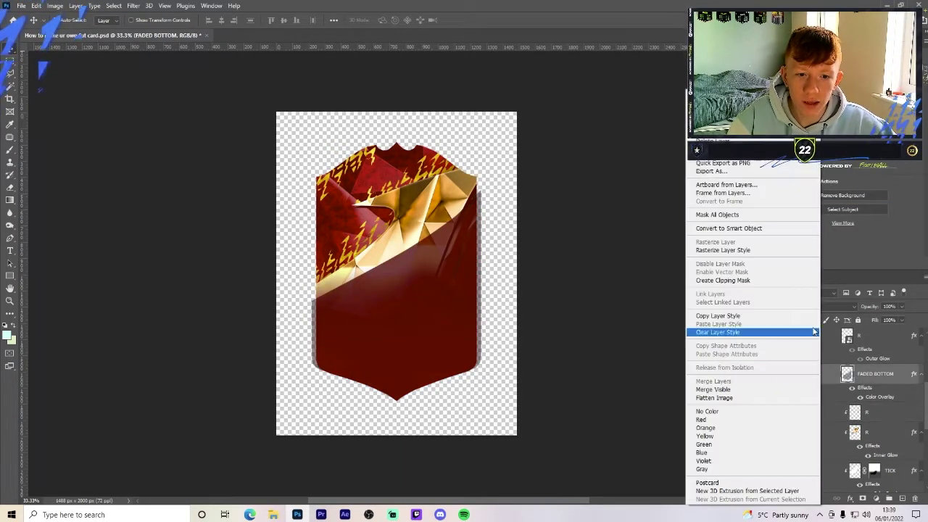
click(755, 283)
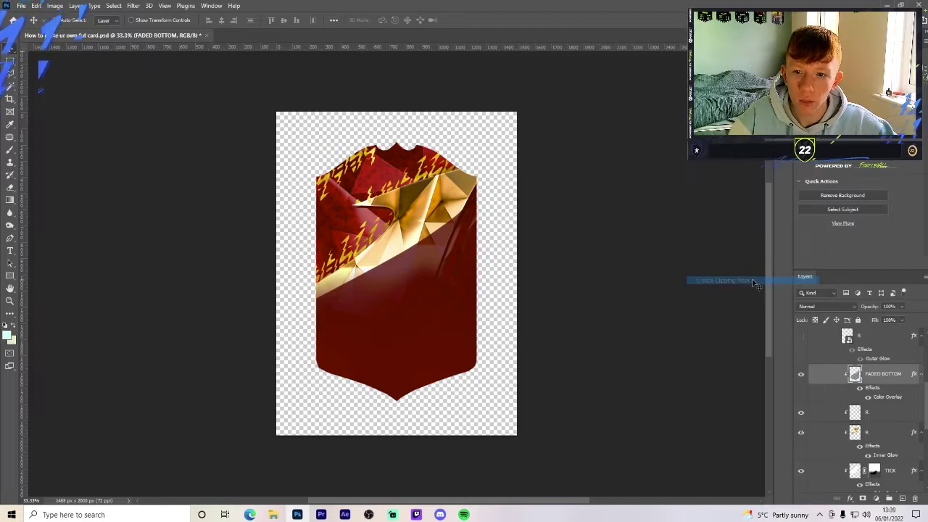
right_click(831, 374)
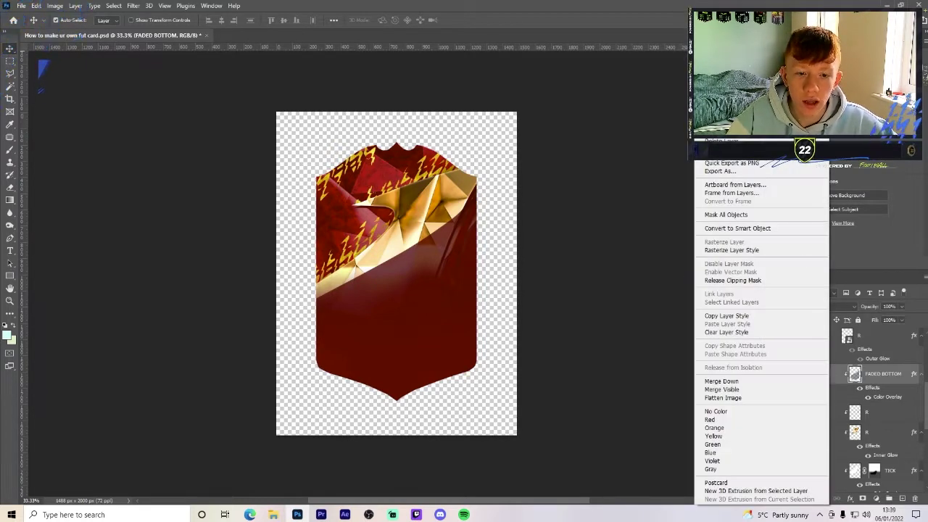
click(874, 456)
- Change the FADED BOTTOM layer's Color Overlay colour to dark red #6e0000
double_click(887, 397)
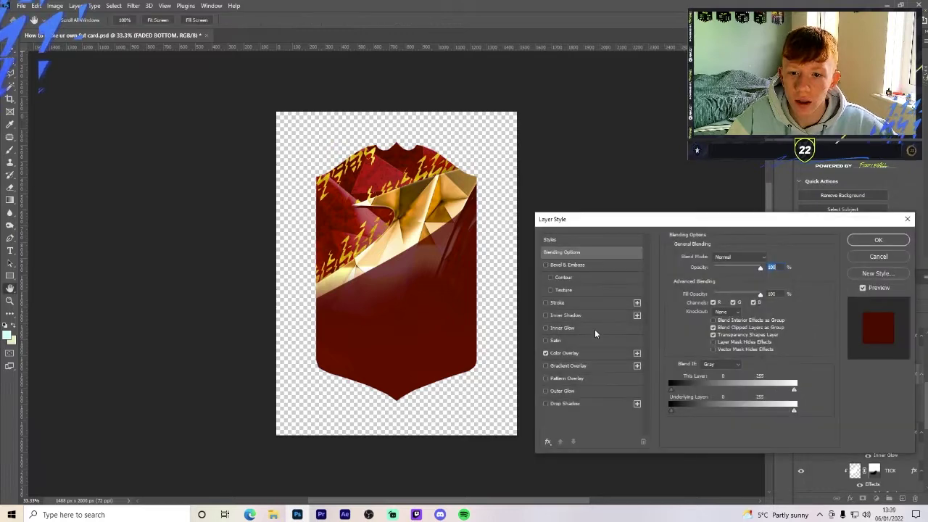
click(769, 259)
drag(675, 190, 727, 176)
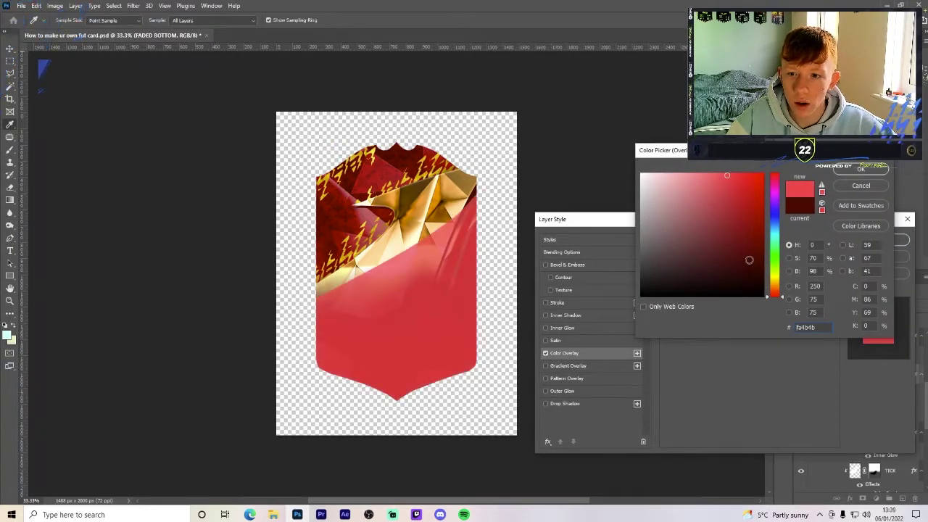
key(ctrl+a)
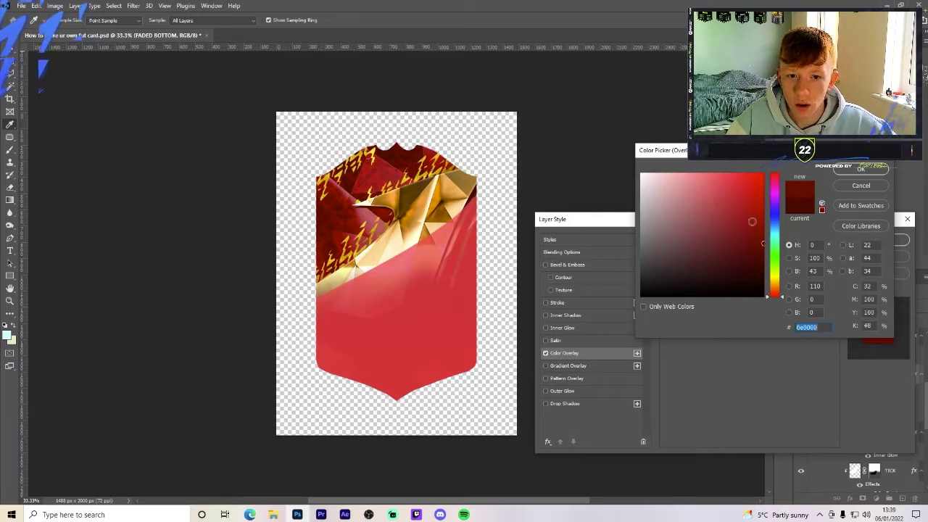
text(6e0000)
key(Return)
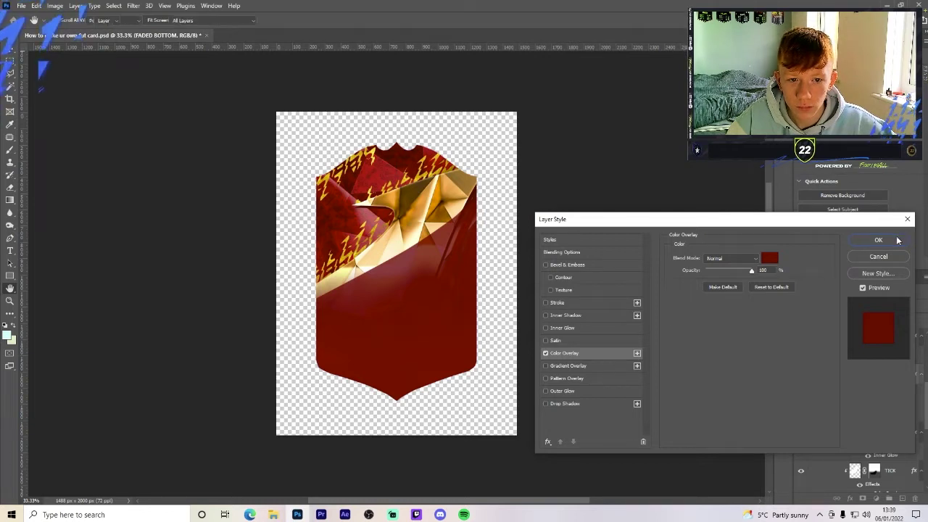
click(896, 240)
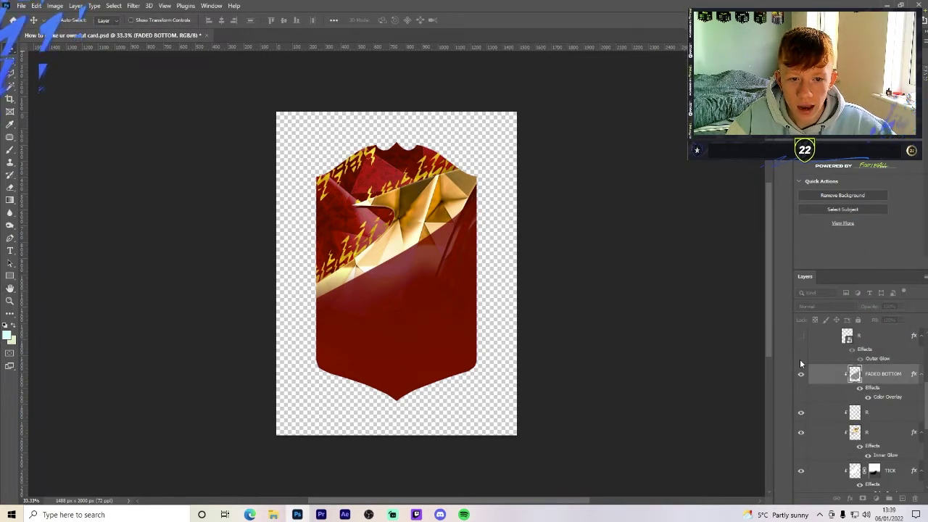
- Make the crown layer visible at the top of the card
scroll(803, 359, up, 2)
click(802, 384)
click(802, 384)
click(802, 383)
scroll(827, 403, up, 1)
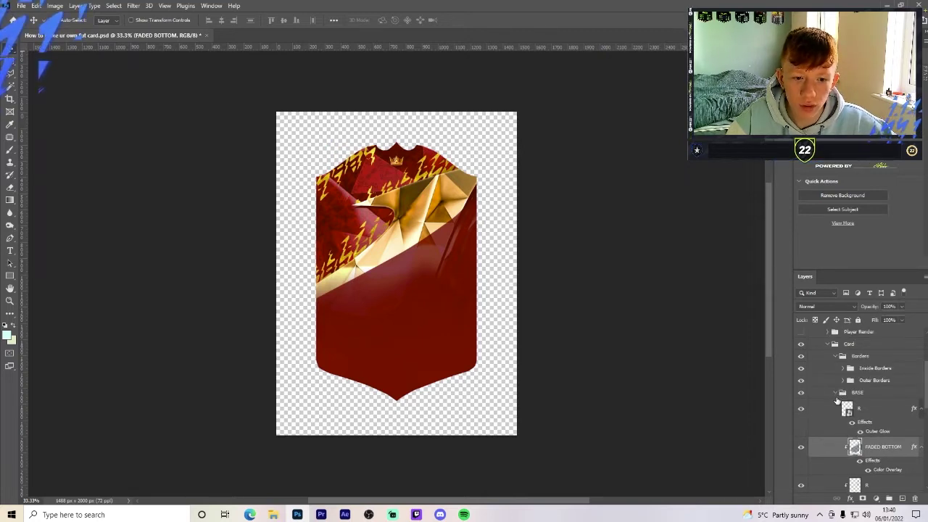
- Expand Borders > Inside Borders and show border layer 1, leaving layer 3 hidden
click(840, 393)
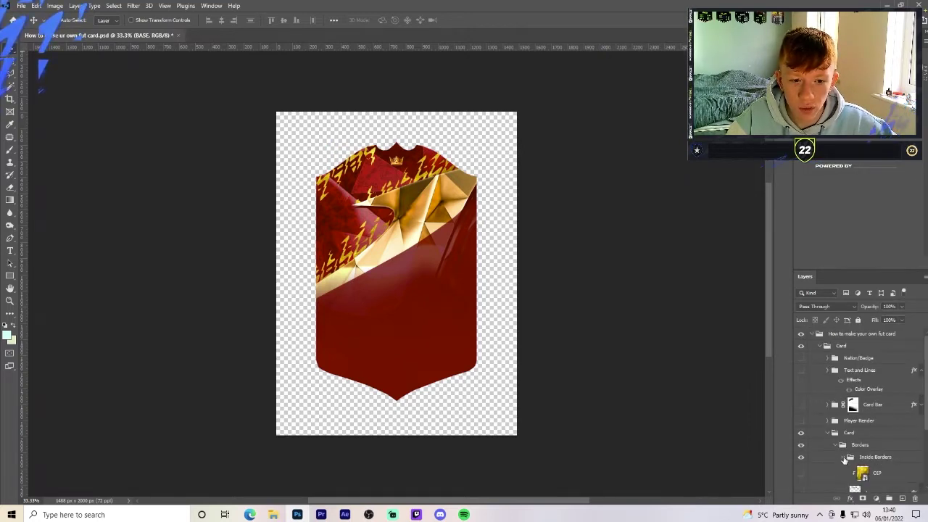
click(844, 456)
click(803, 457)
scroll(802, 435, down, 1)
click(800, 409)
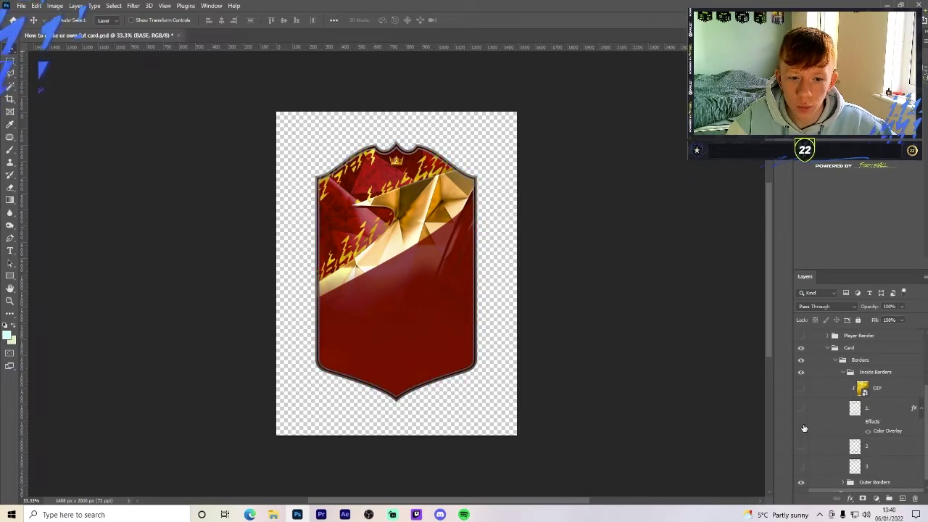
click(800, 468)
click(802, 469)
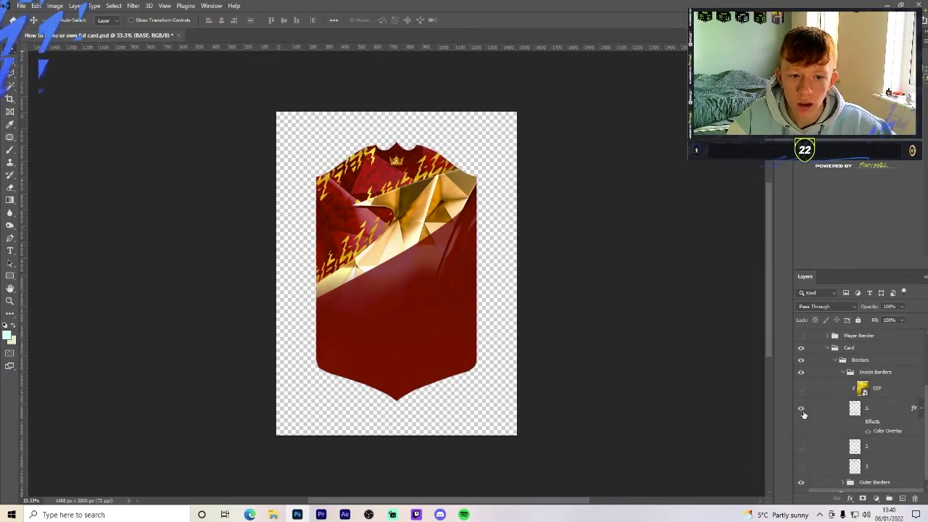
click(802, 409)
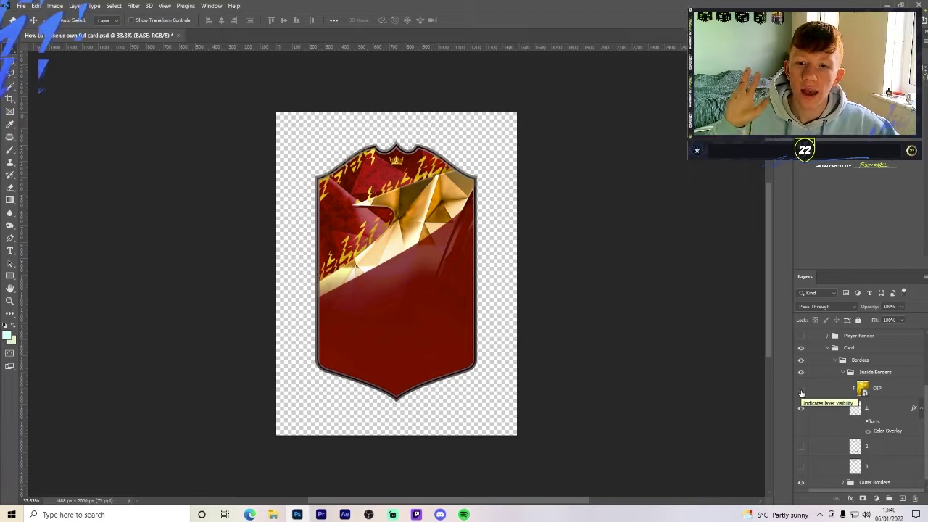
- Preview the gold OIP texture, then hide it to leave a dark grey border
click(801, 390)
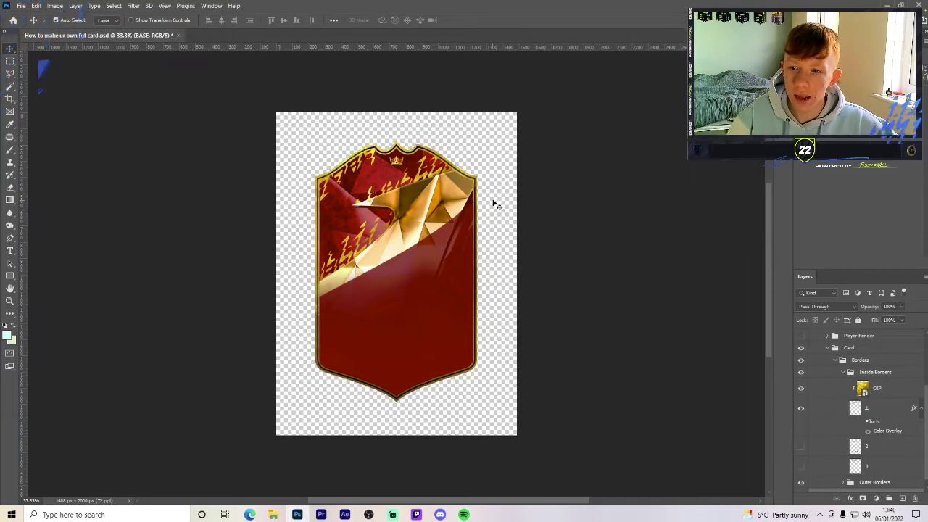
click(836, 390)
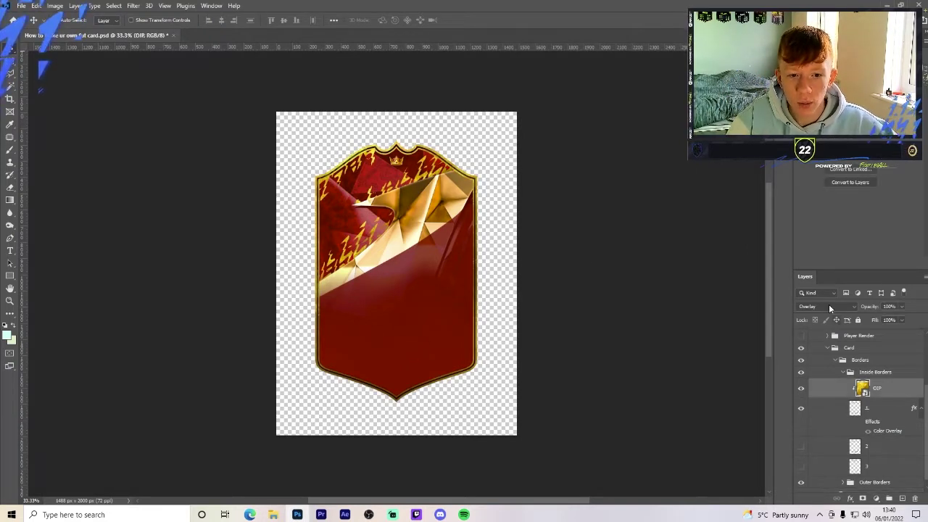
click(820, 424)
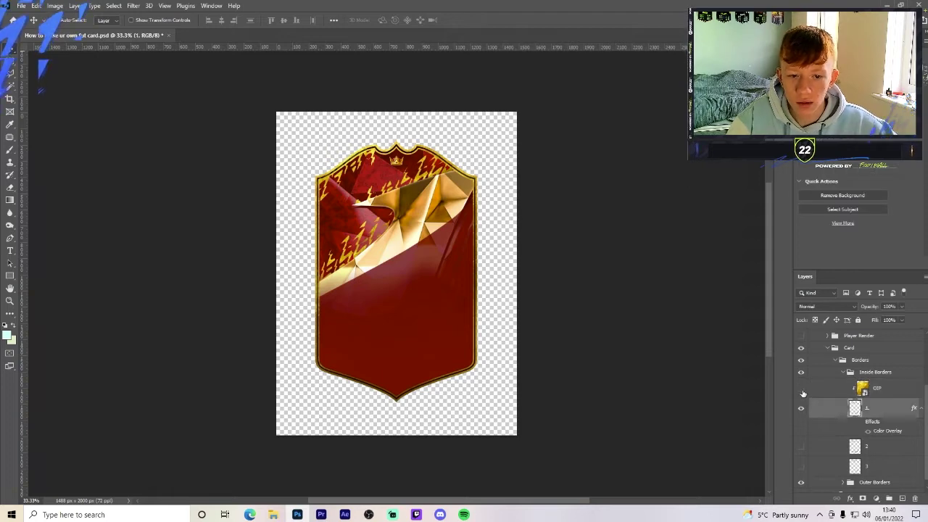
click(800, 409)
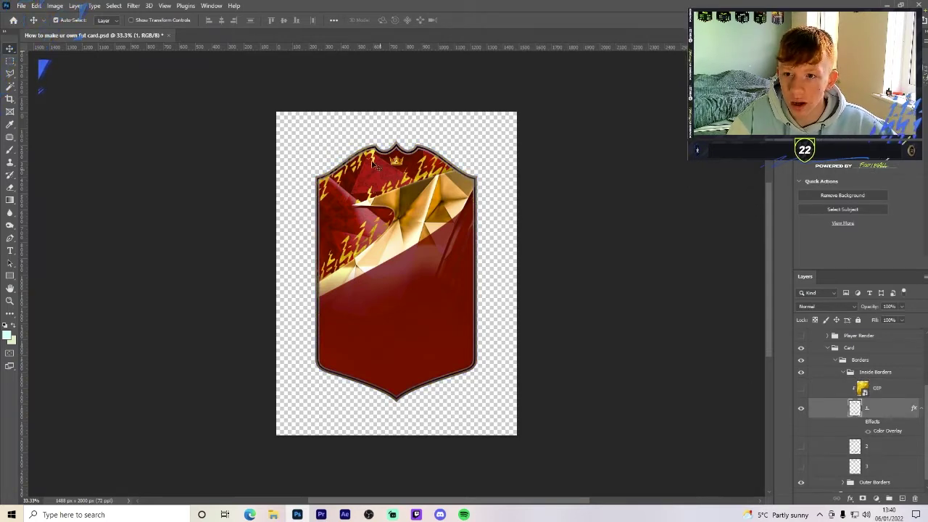
- Give border layer 1 a saturated blue Color Overlay and enable the effect
right_click(829, 408)
key(Escape)
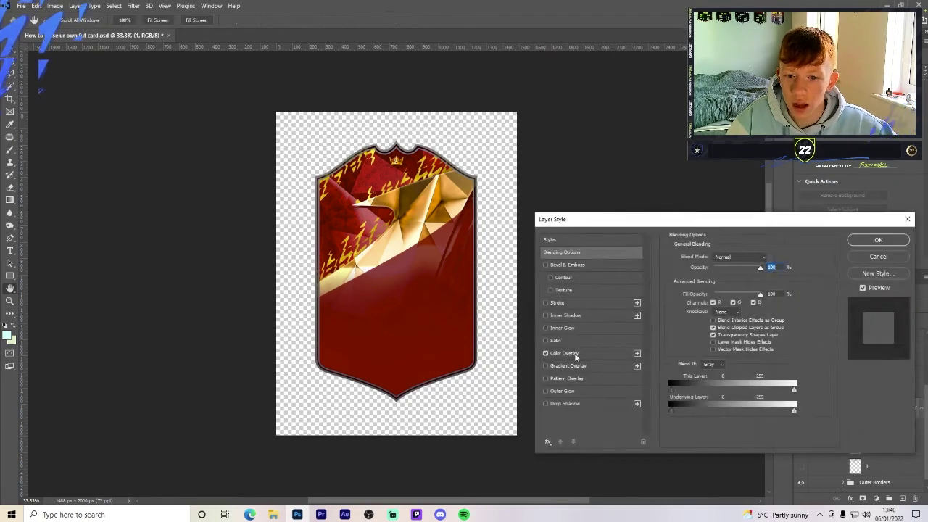
click(564, 353)
click(768, 261)
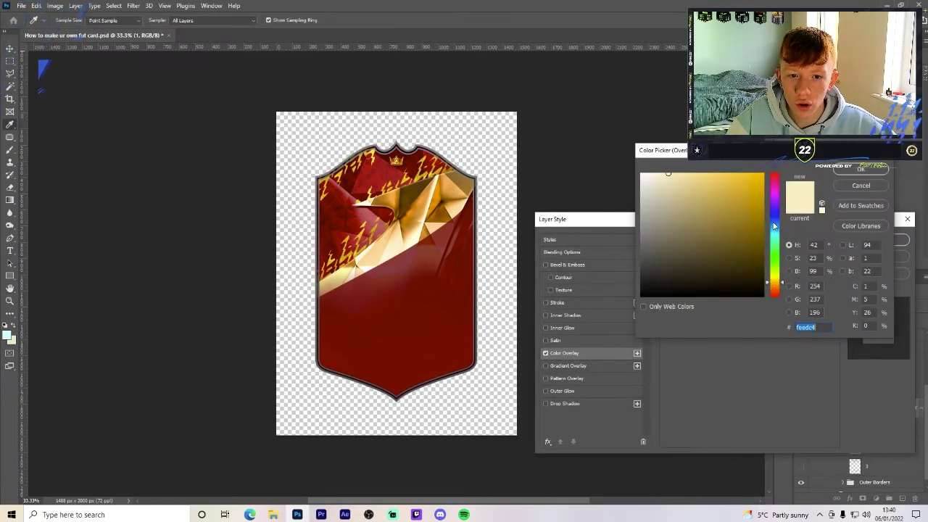
click(775, 226)
click(761, 198)
click(870, 169)
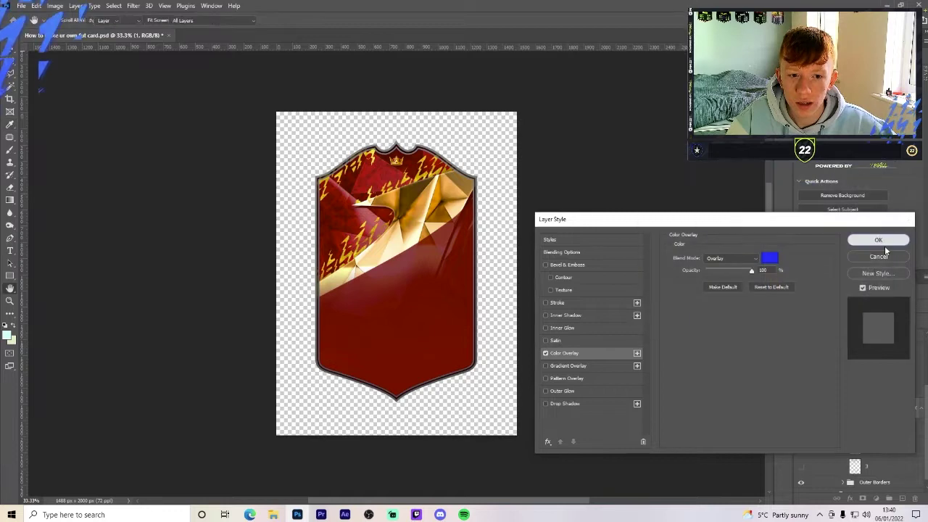
key(Return)
click(861, 423)
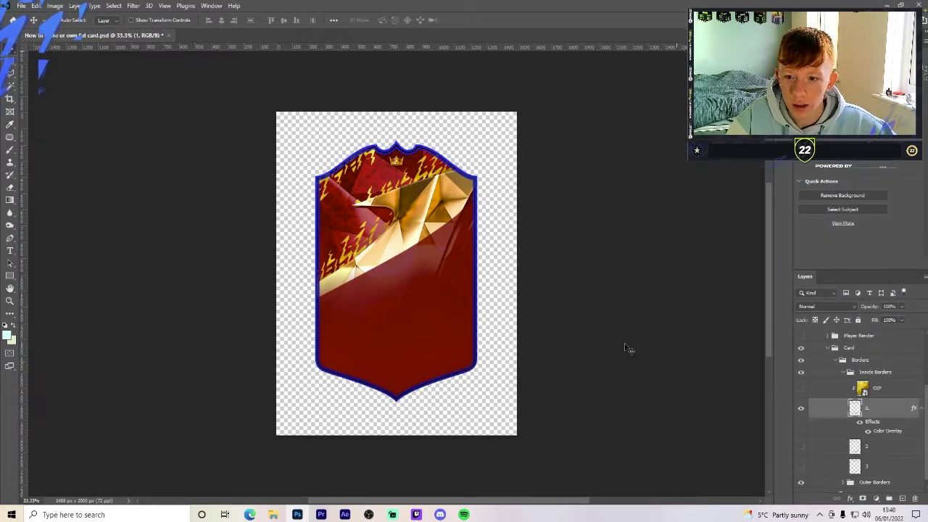
- Try a green 408700 overlay, cancel it, and show the gold OIP texture over the border
right_click(885, 414)
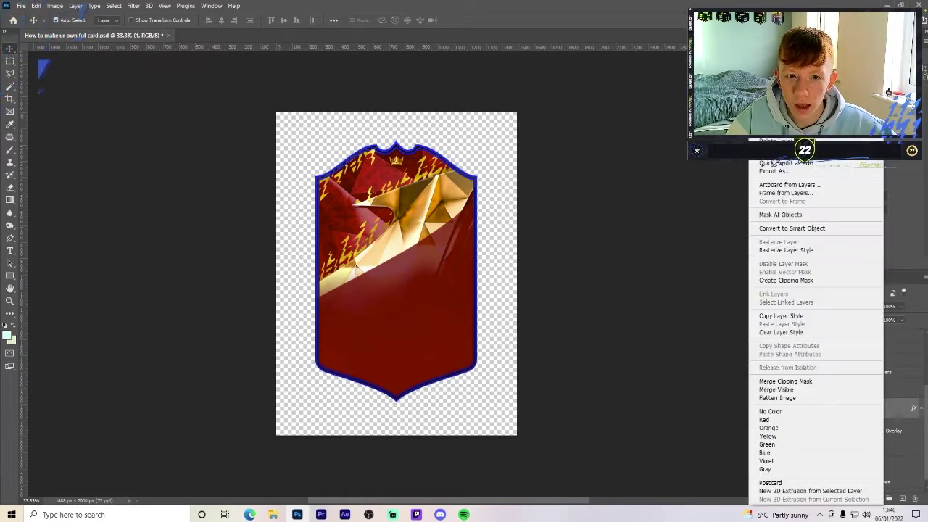
click(787, 95)
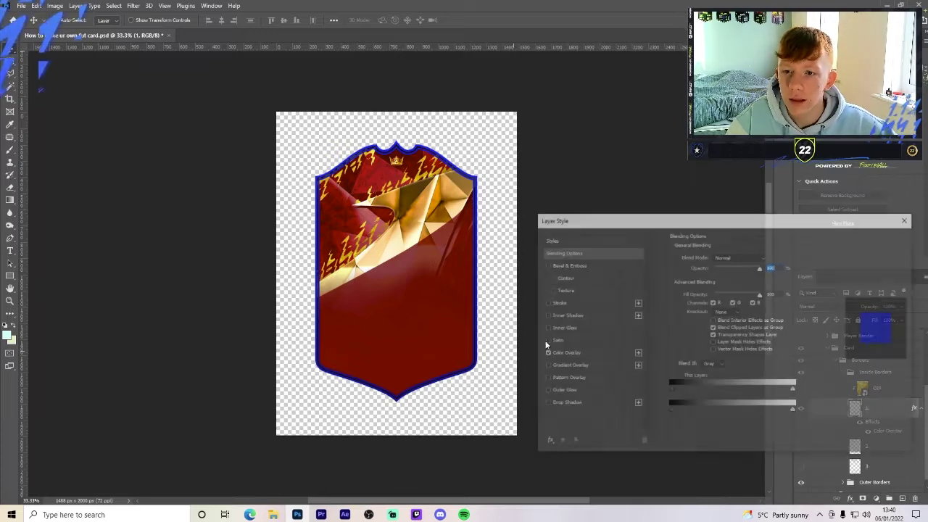
click(562, 354)
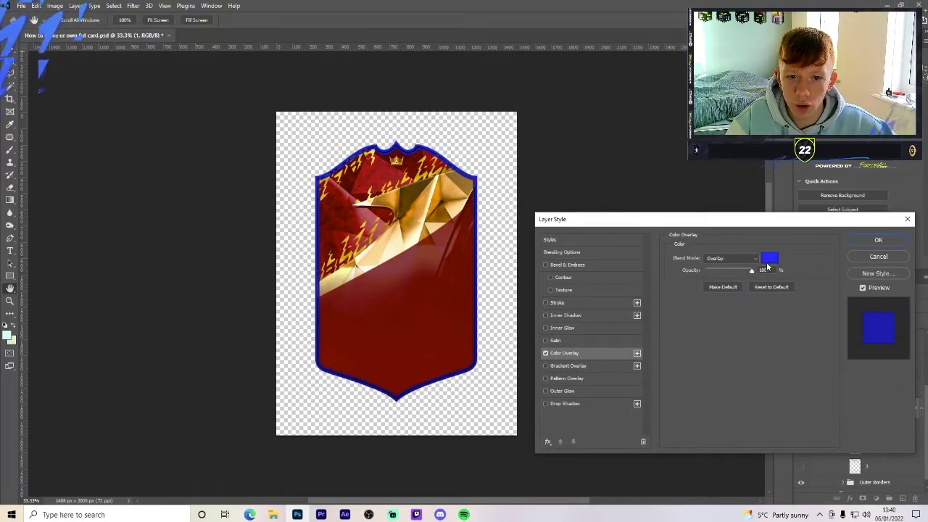
click(770, 257)
click(775, 264)
click(755, 244)
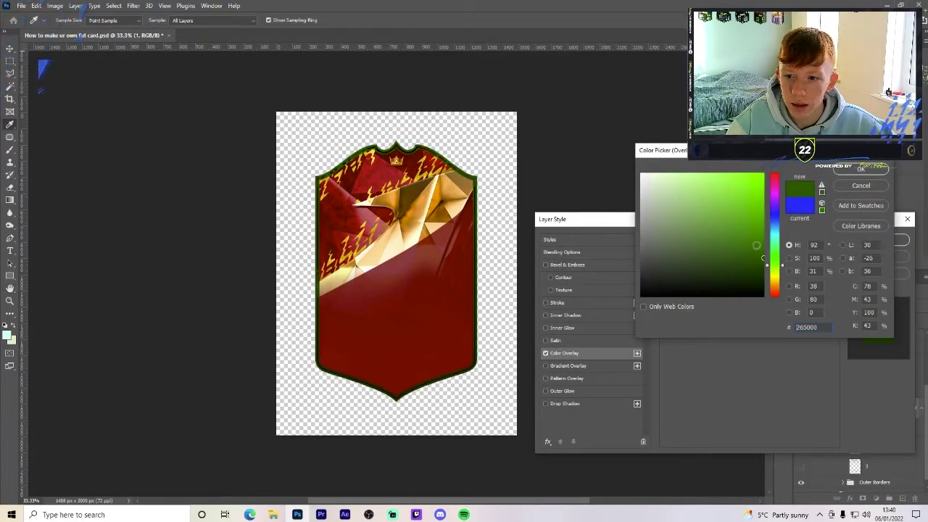
click(765, 231)
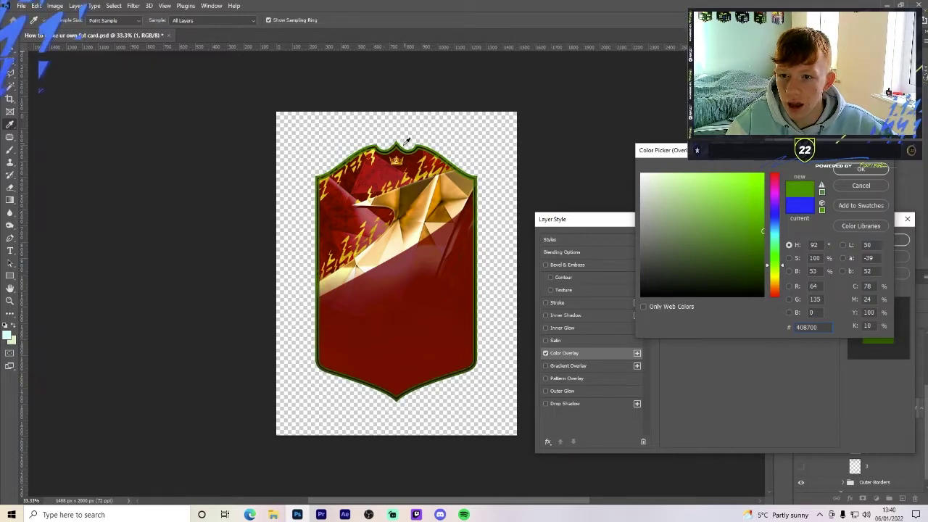
click(861, 185)
click(879, 240)
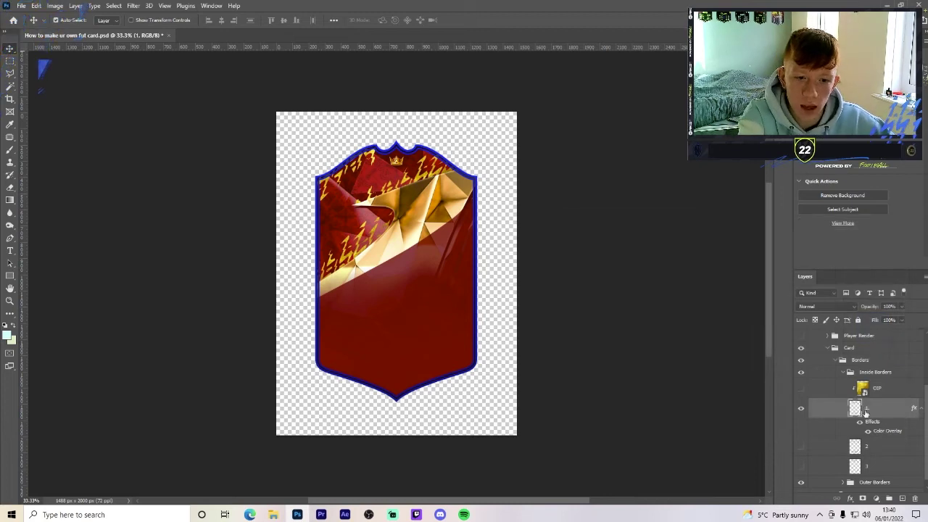
click(801, 388)
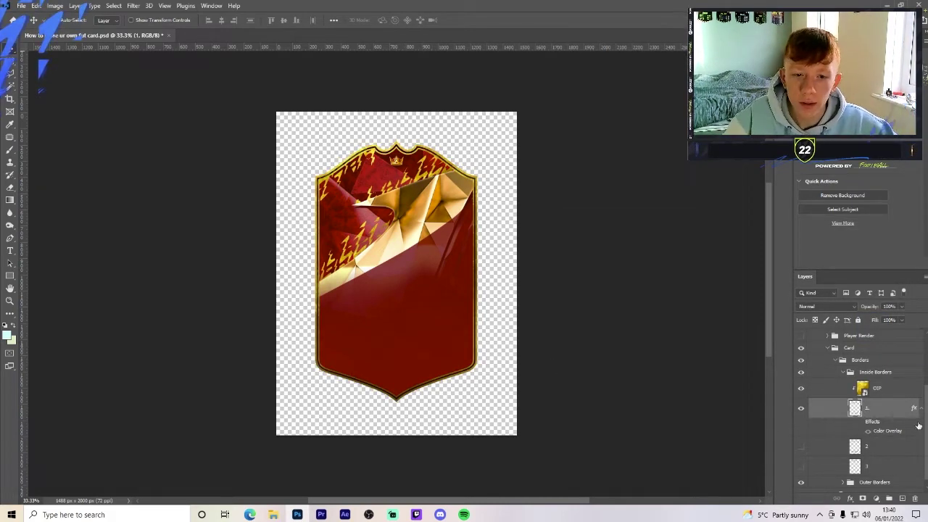
- Collapse Inside Borders, expand Outer Borders and preview outer border layer 3
scroll(918, 426, up, 1)
click(846, 385)
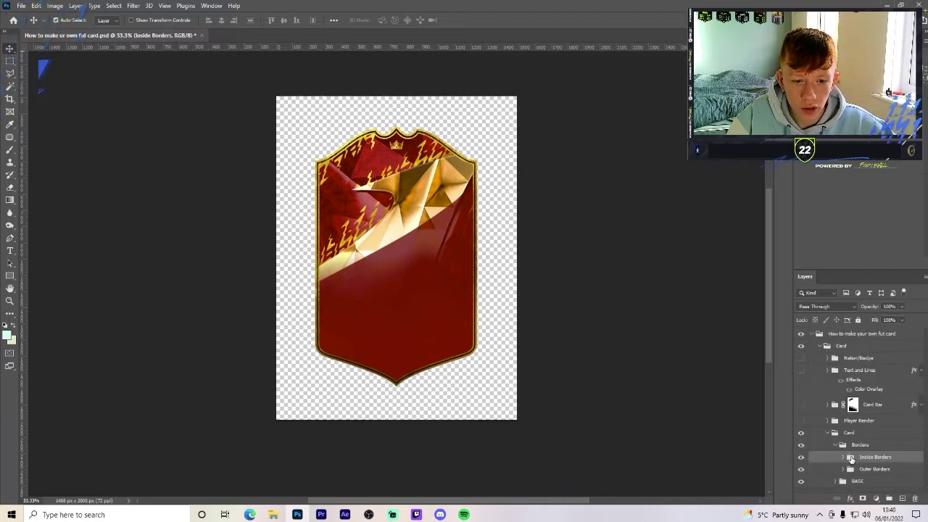
click(844, 472)
scroll(814, 424, down, 5)
click(800, 471)
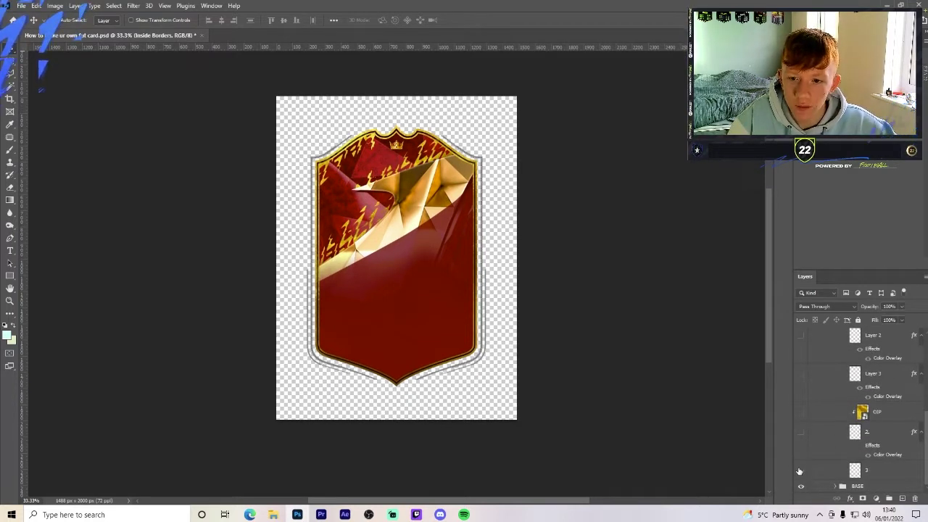
click(800, 472)
- Show layer 2's outer border, the gold texture, and the dark red lower-left and lower-right outlines
click(801, 433)
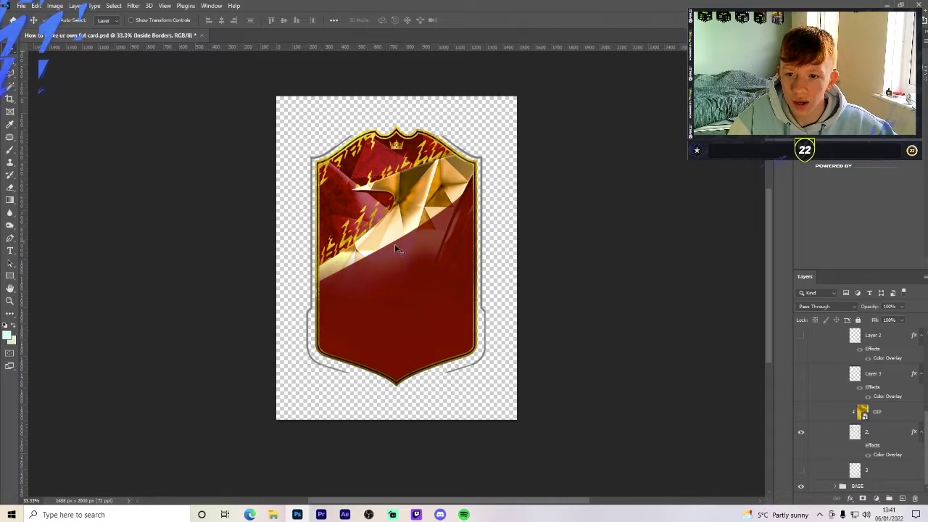
click(801, 412)
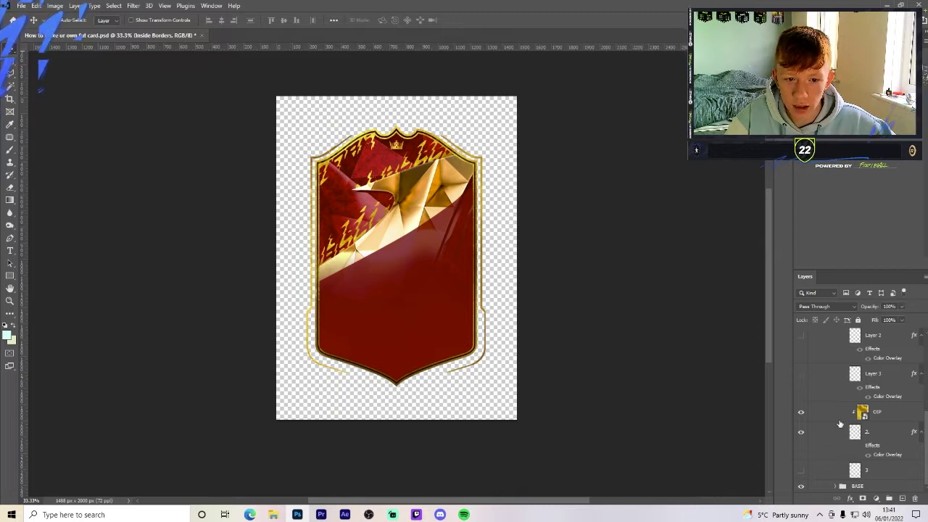
scroll(839, 420, up, 1)
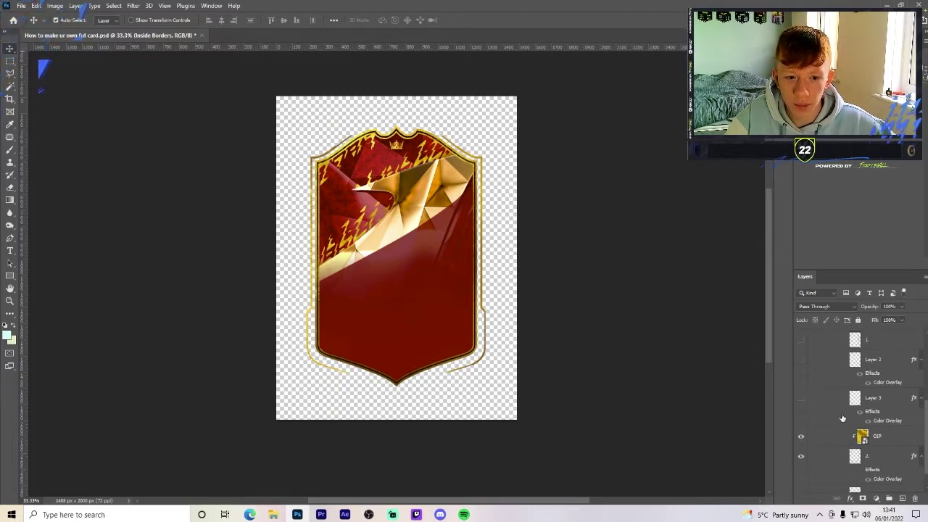
scroll(804, 417, up, 1)
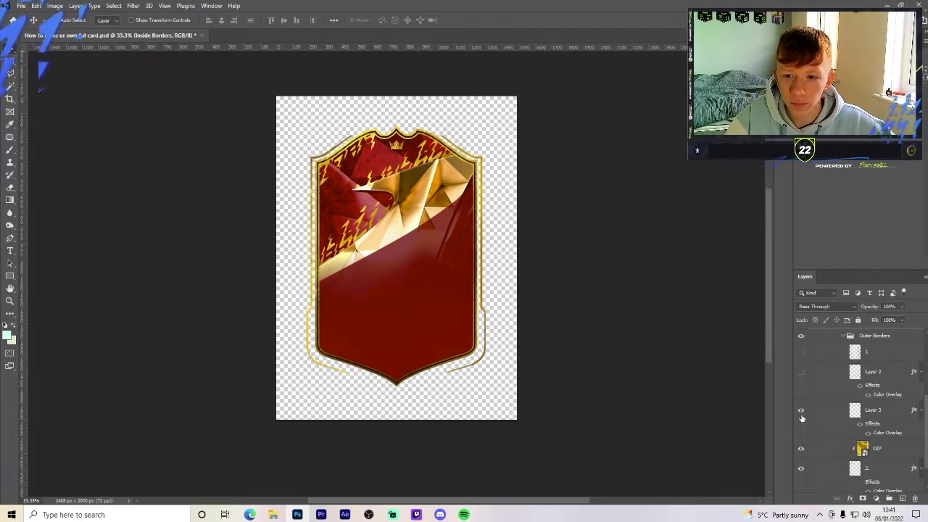
click(802, 412)
click(802, 374)
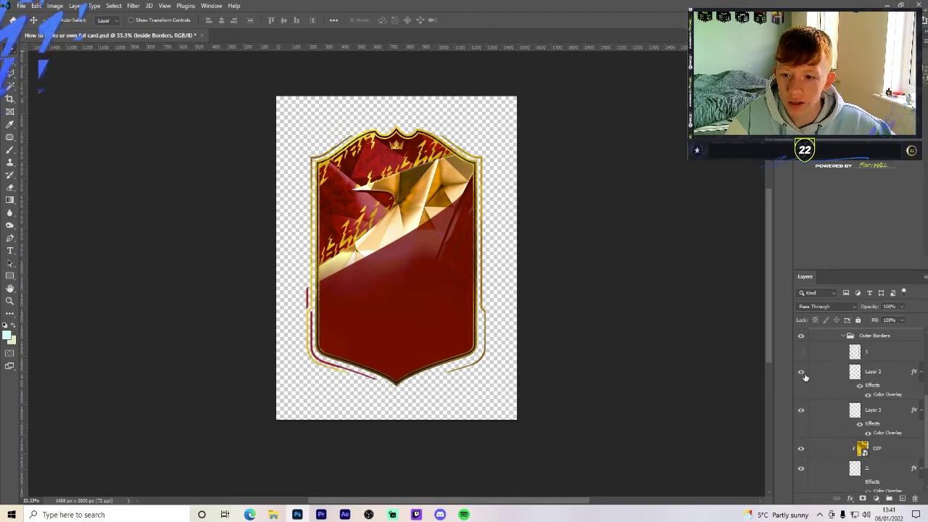
scroll(459, 214, up, 1)
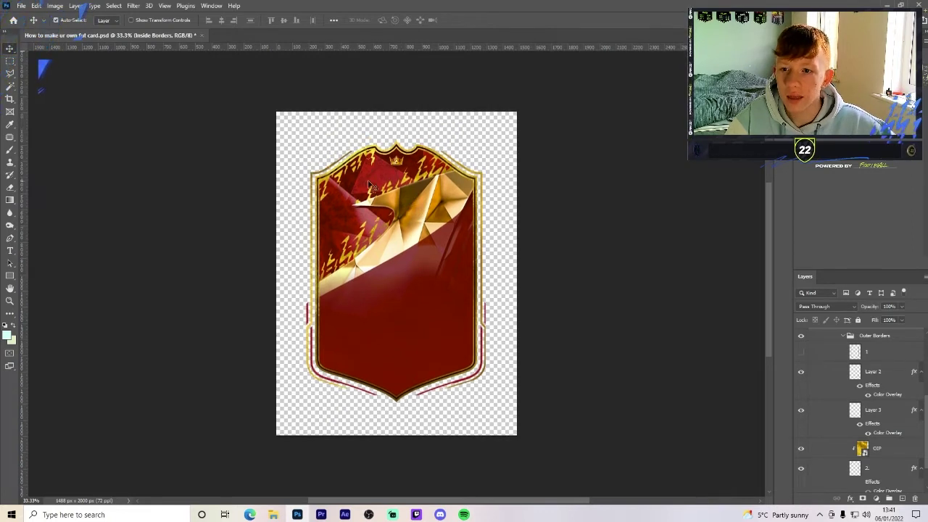
click(134, 7)
- Convert the Card group into a smart object
click(848, 370)
scroll(863, 363, up, 3)
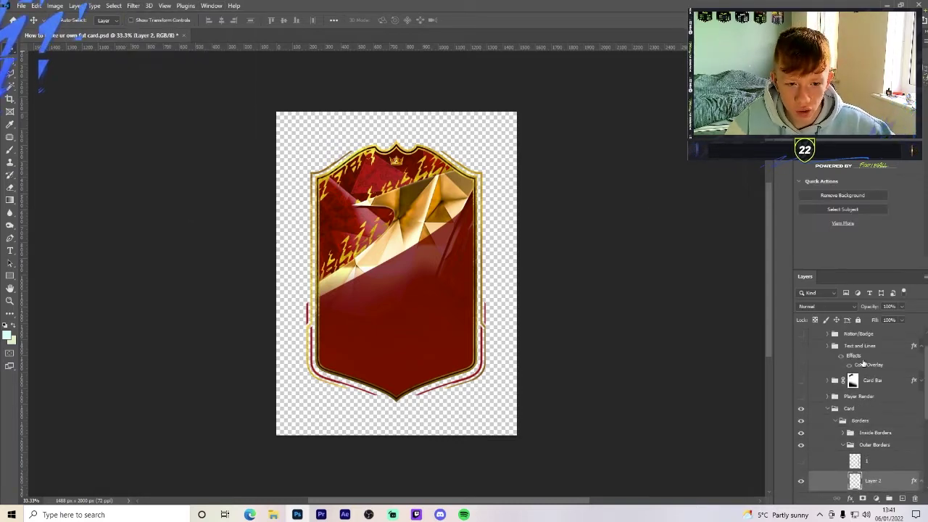
click(831, 411)
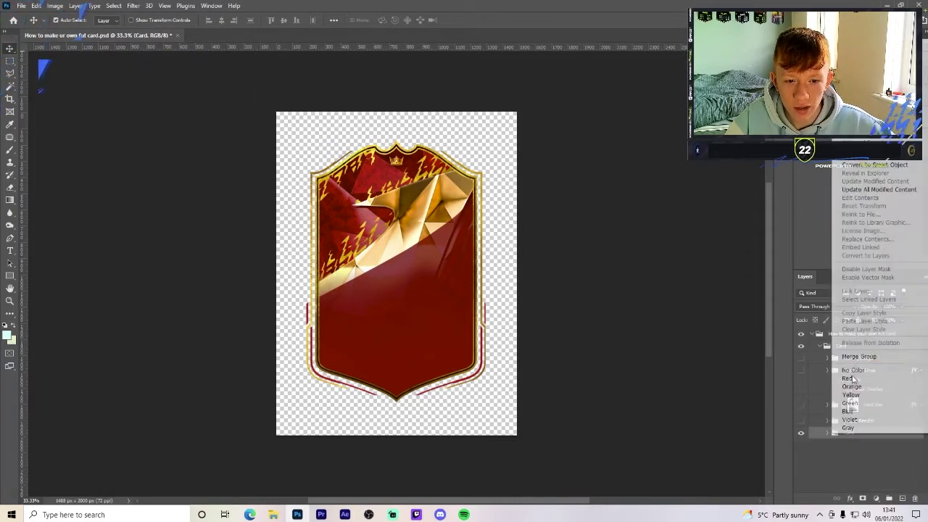
right_click(847, 437)
click(863, 443)
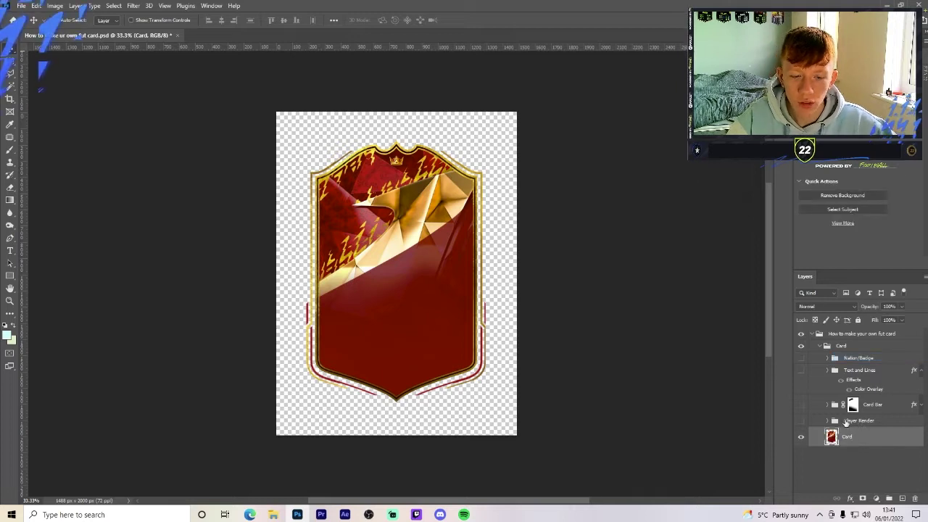
- Apply Camera Raw with contrast +9, highlights +14, darker shadows and whites +36
click(136, 5)
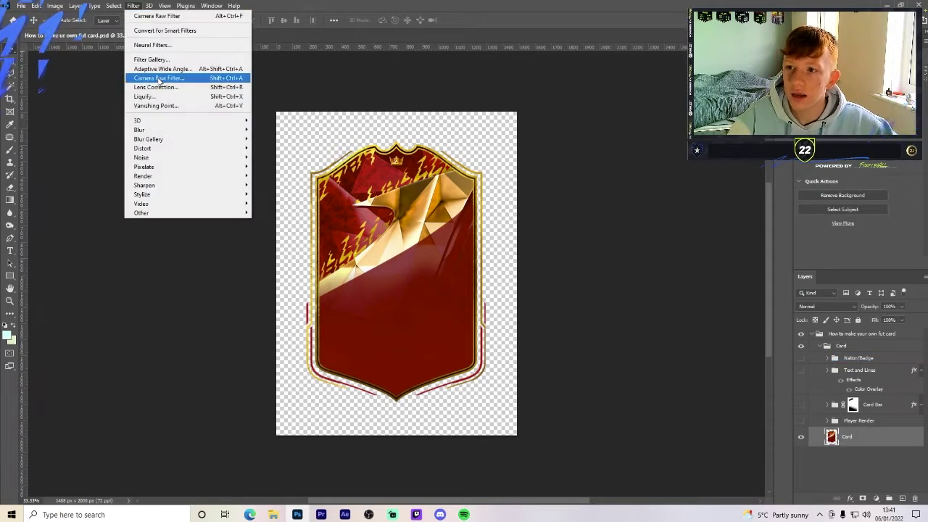
click(161, 78)
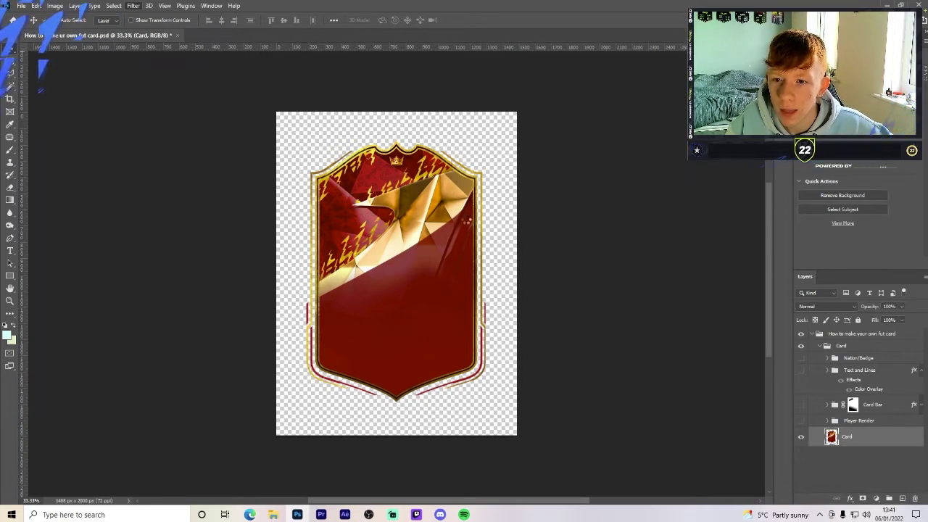
key(shift+ctrl+a)
drag(712, 245, 664, 271)
click(715, 255)
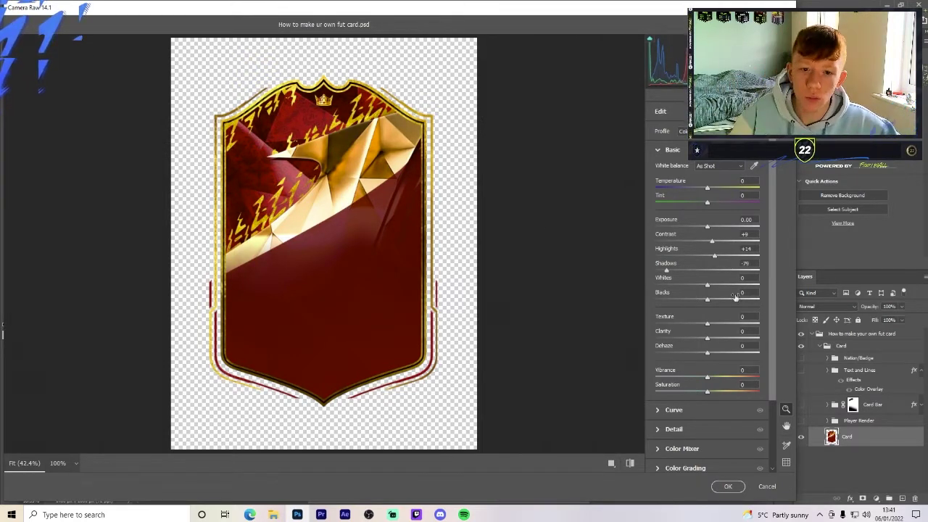
drag(720, 285, 715, 338)
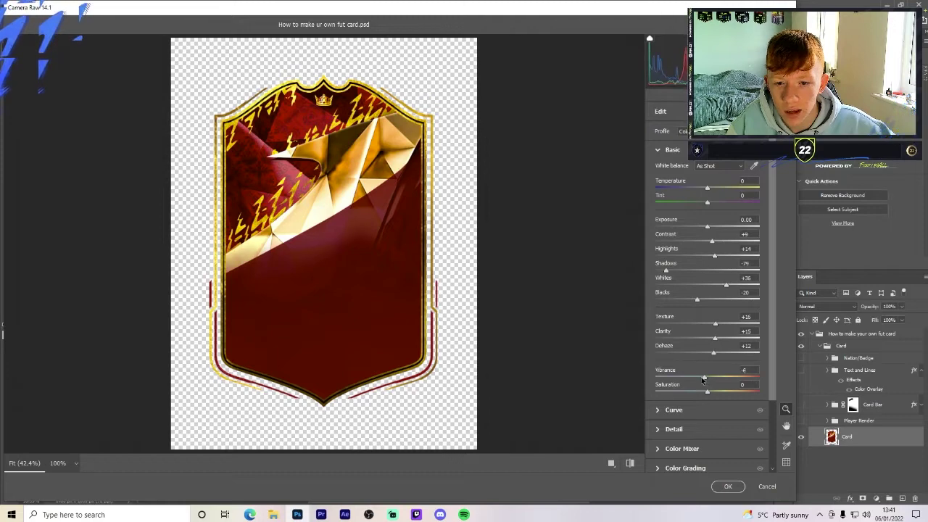
click(630, 463)
click(630, 463)
click(630, 464)
click(630, 463)
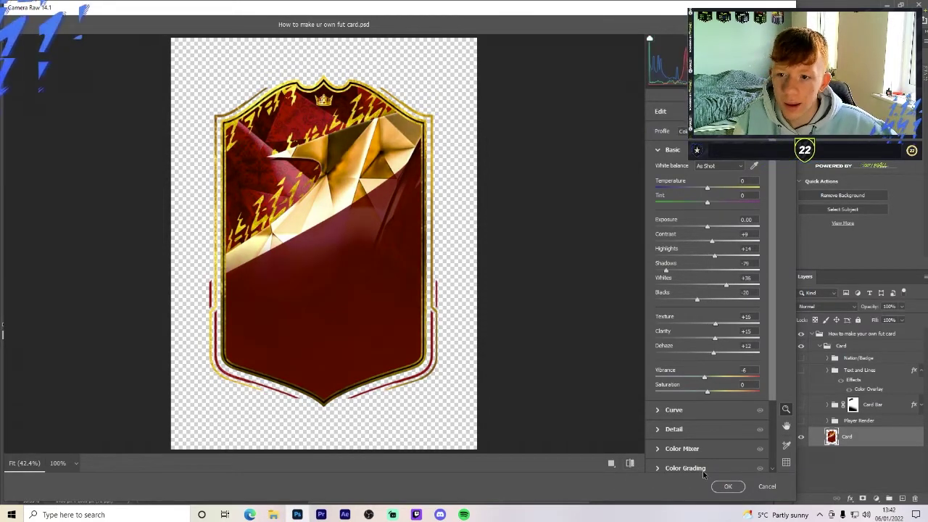
- Apply the Camera Raw adjustments and browse to Google Drive > My Drive > Fifa 22
click(727, 487)
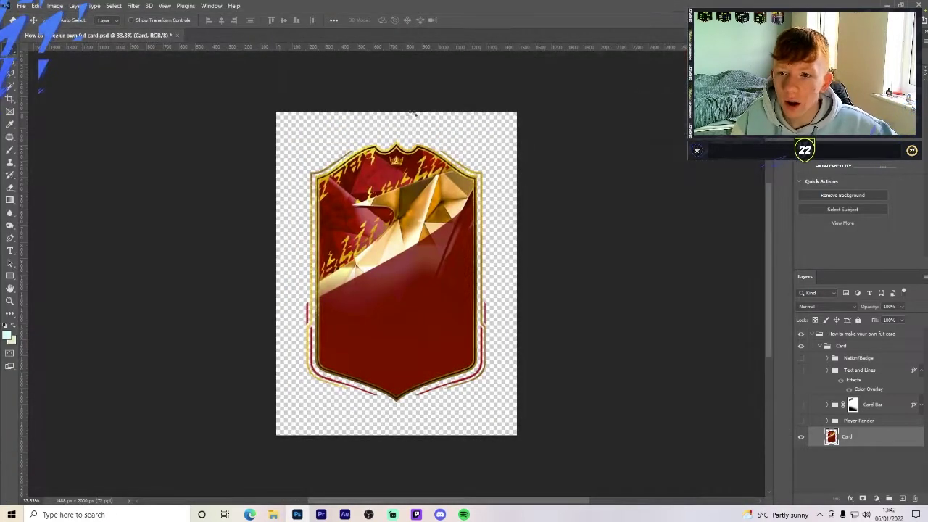
click(273, 514)
click(154, 157)
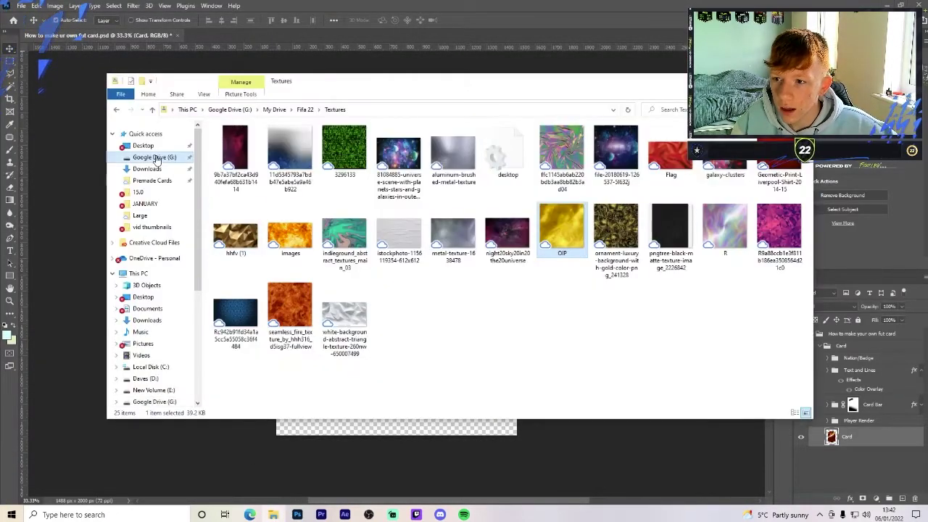
double_click(272, 144)
double_click(271, 143)
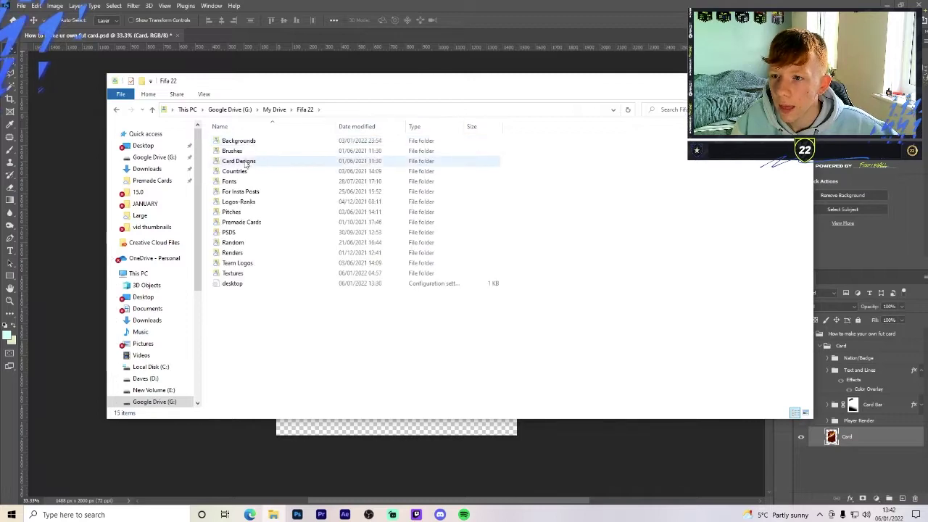
- Open Card Designs > Concept > PNG > Large and drag the loyalty royalty card into Photoshop
click(245, 162)
double_click(245, 162)
double_click(239, 142)
double_click(244, 142)
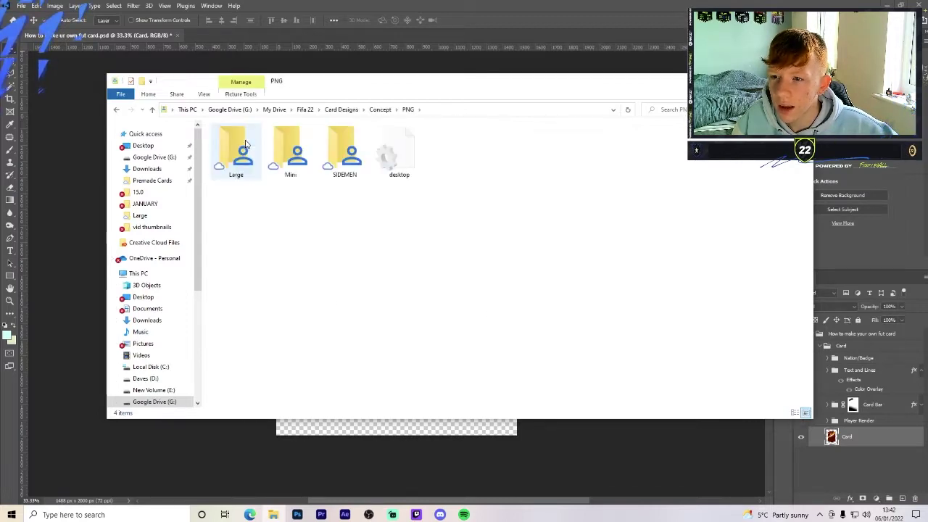
double_click(242, 142)
drag(560, 272, 563, 456)
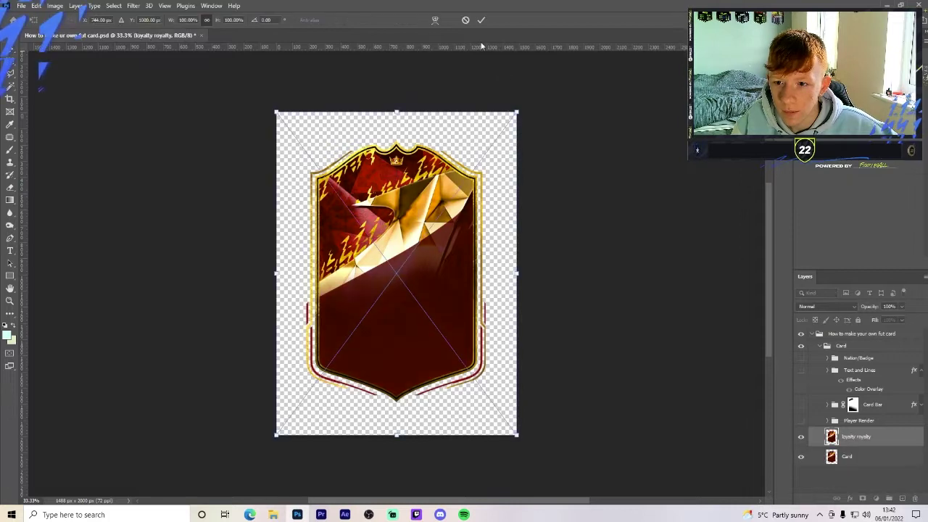
- Commit the placed loyalty royalty card, compare it by toggling visibility, and delete the old Card layer
click(482, 21)
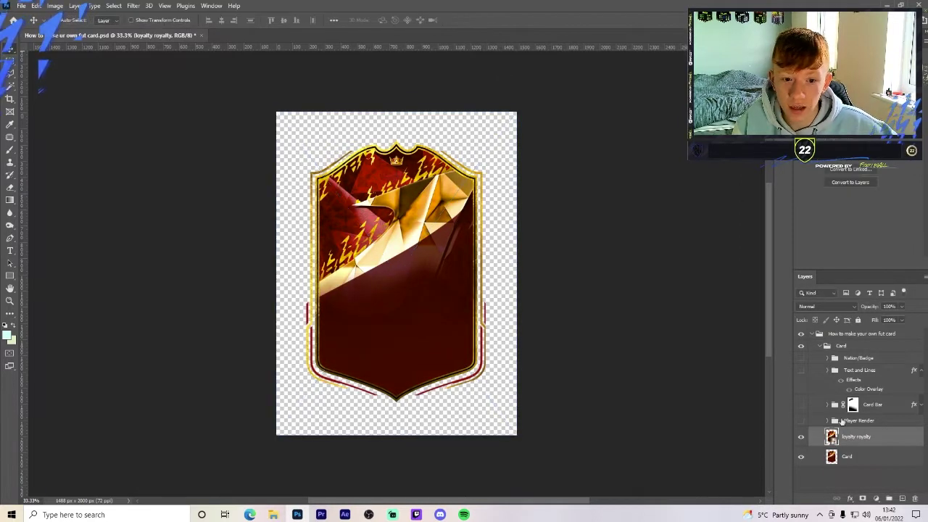
click(802, 438)
click(801, 437)
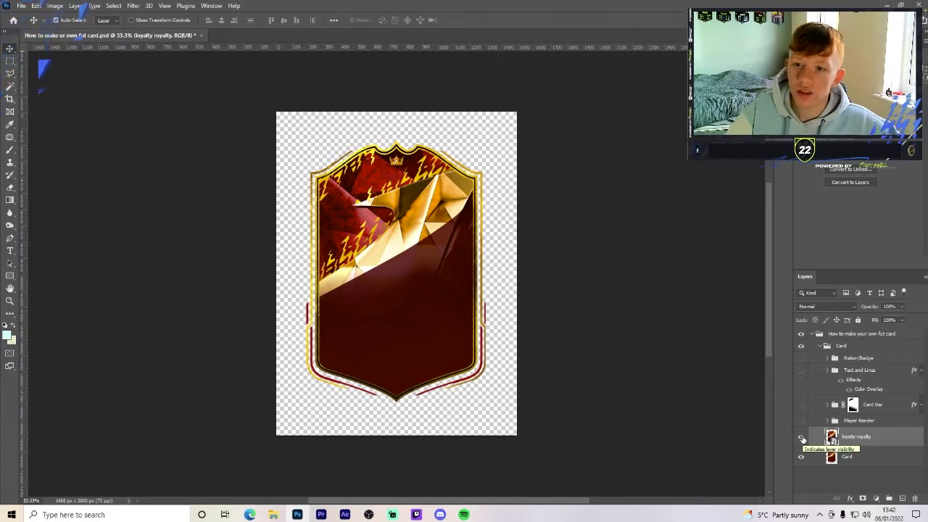
click(801, 437)
click(801, 437)
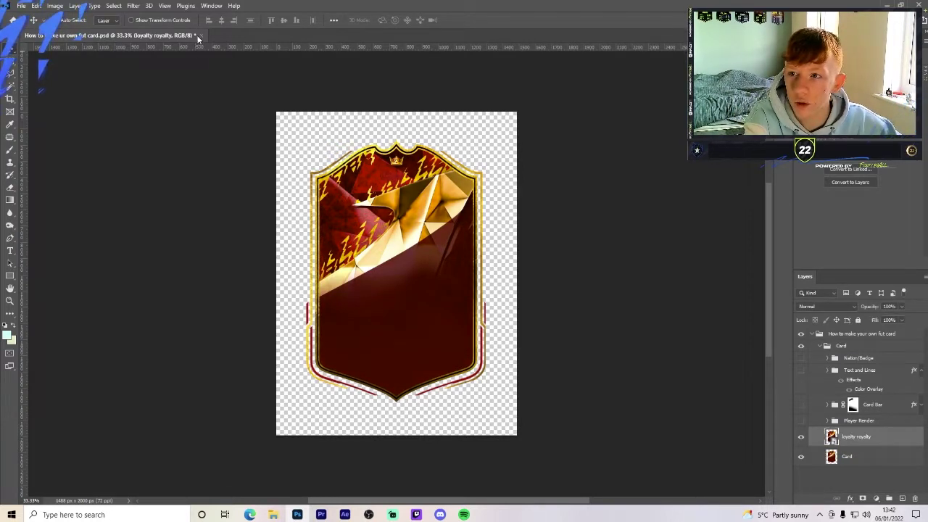
drag(871, 468, 803, 360)
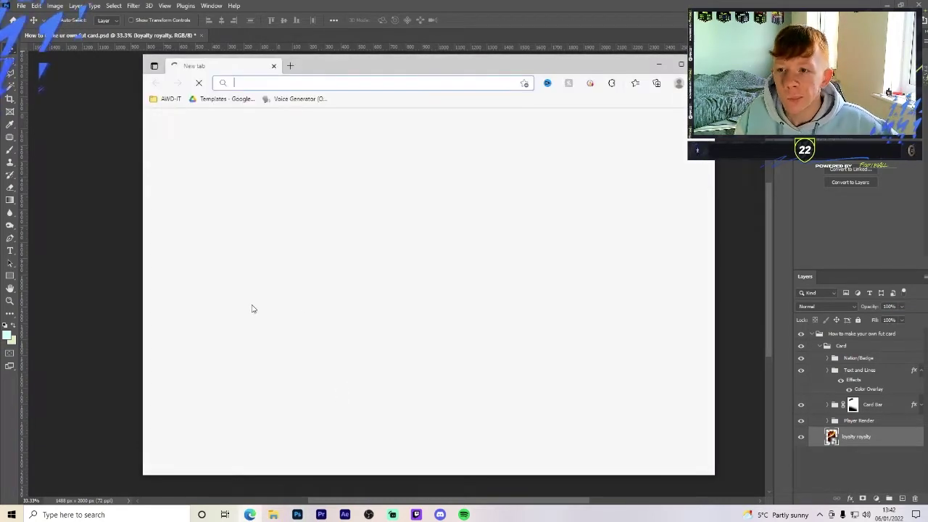
- Search Bing for 'getty images' and open the Getty Images site
text(getty )
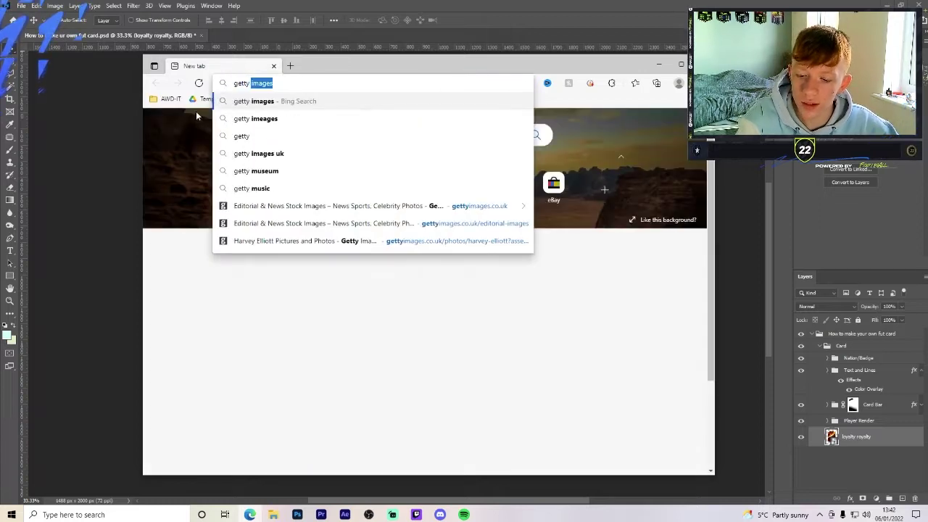
text(images)
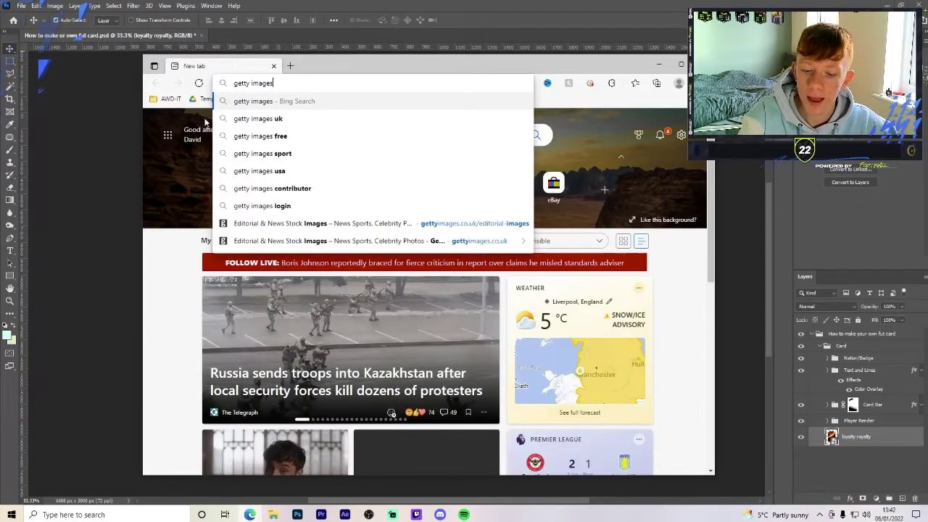
key(Return)
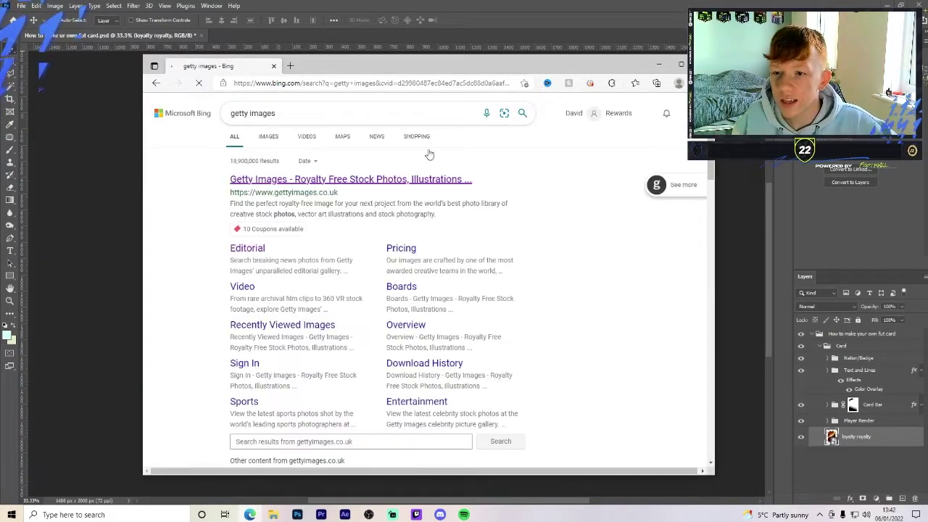
click(366, 181)
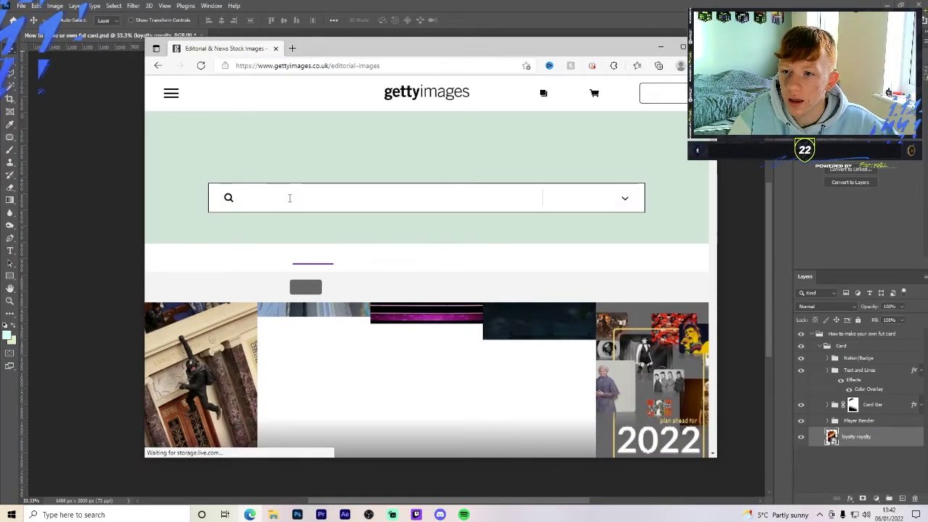
- Rerun the 'de gea manchester united' search and open a yellow-kit De Gea photo
click(289, 198)
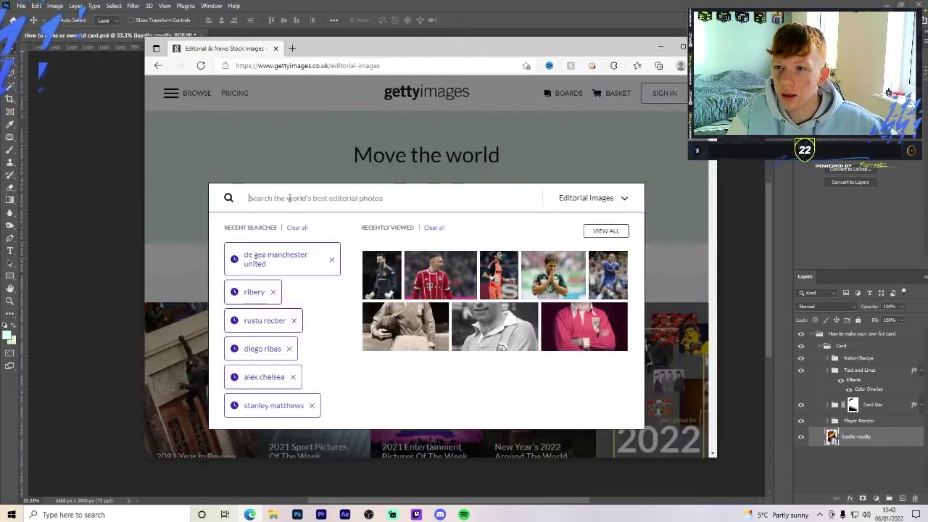
click(268, 261)
scroll(548, 258, down, 1)
scroll(547, 258, down, 12)
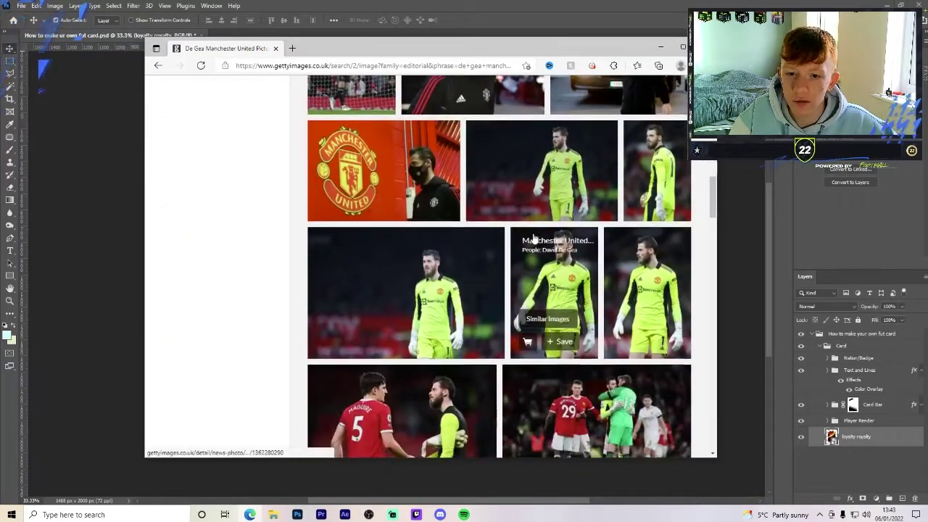
scroll(533, 238, down, 2)
click(638, 171)
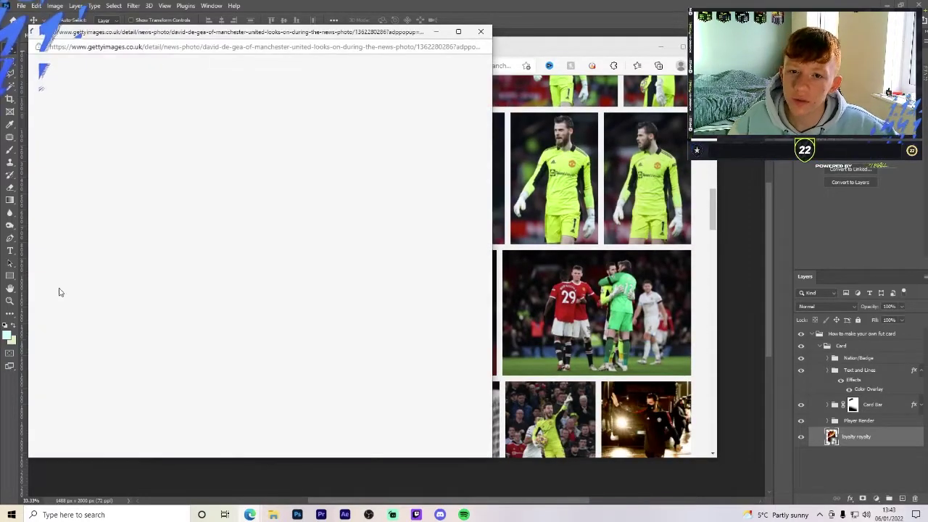
- Save the photo to the Desktop as a JPEG and return to Photoshop
right_click(171, 266)
click(187, 287)
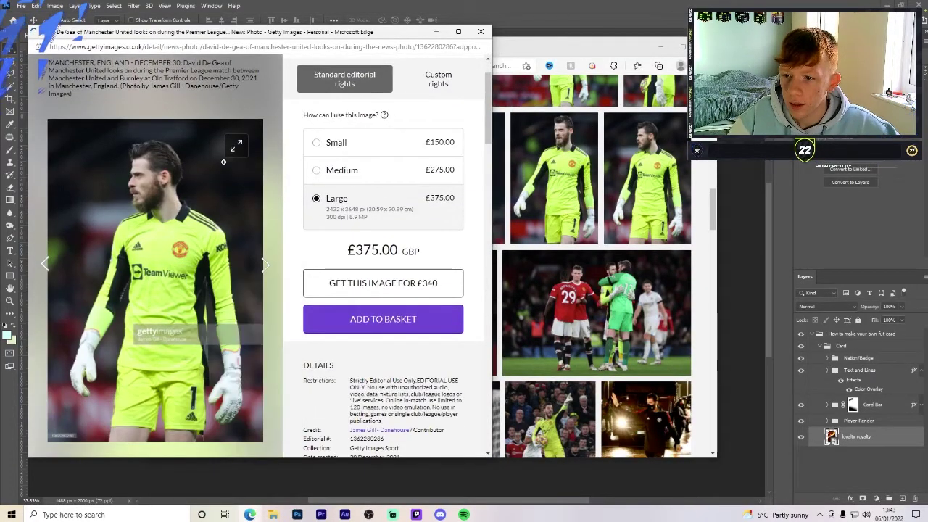
click(68, 92)
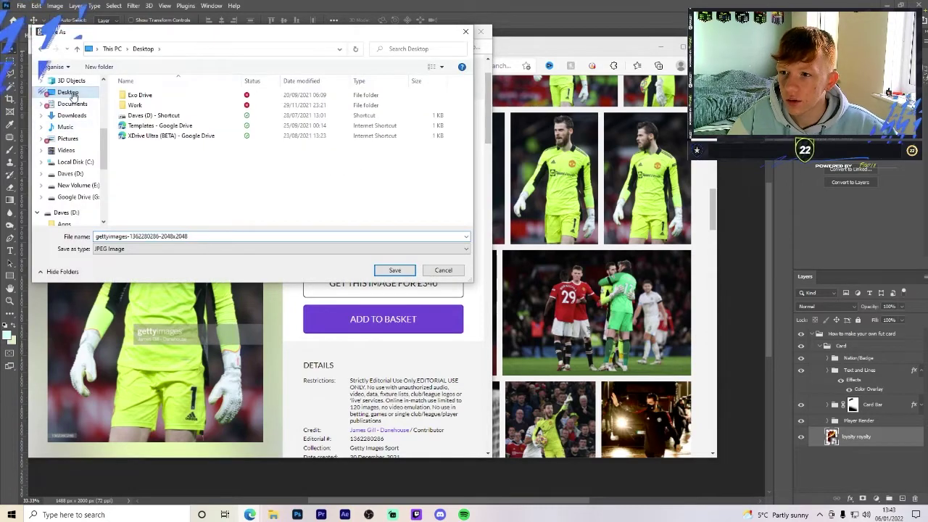
click(395, 270)
click(480, 31)
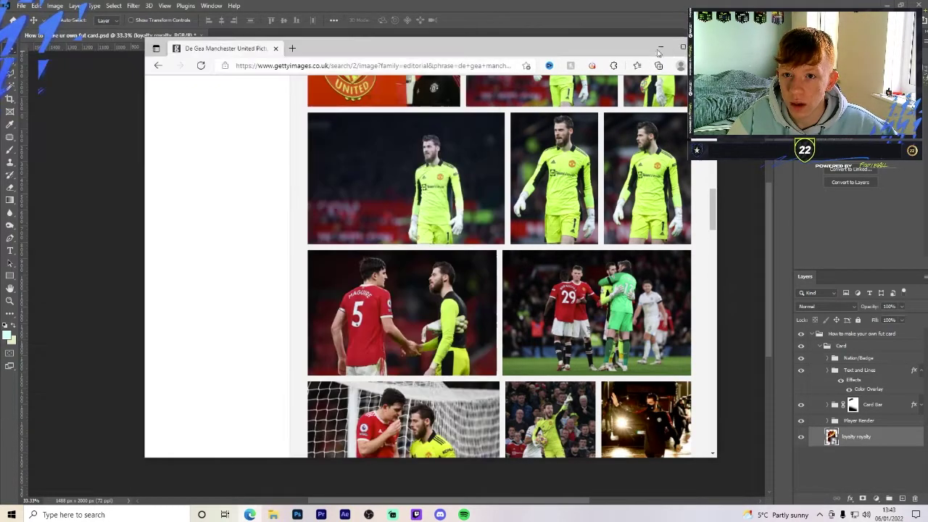
click(297, 514)
- Open the gettyimages JPG from the Desktop in Photoshop
click(21, 5)
click(26, 29)
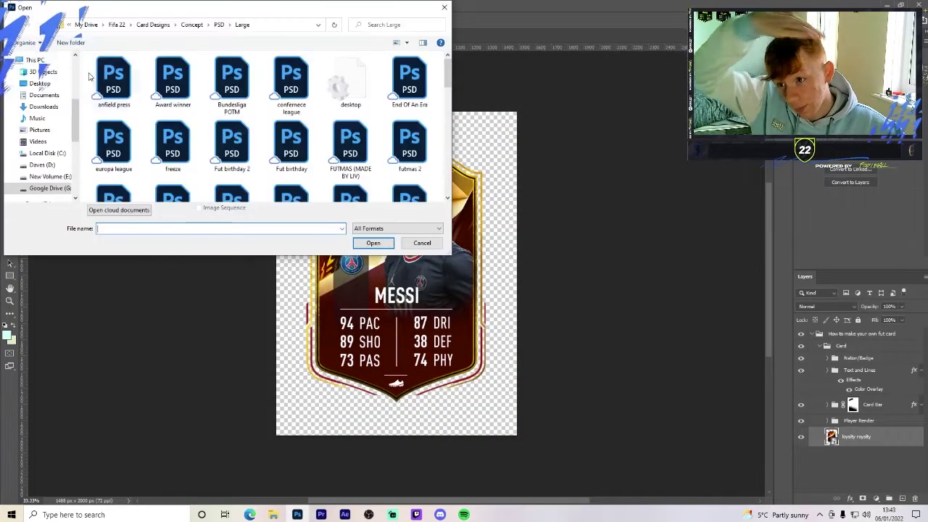
click(40, 84)
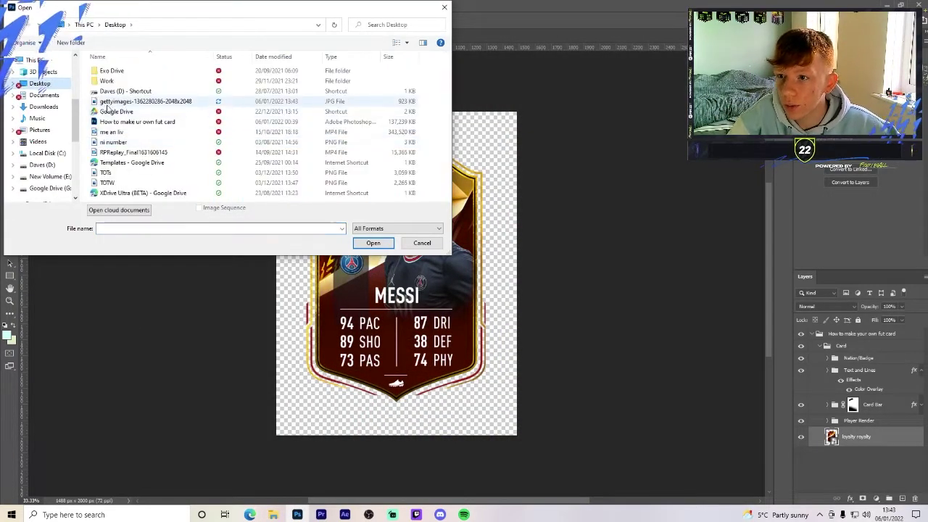
click(146, 102)
click(373, 243)
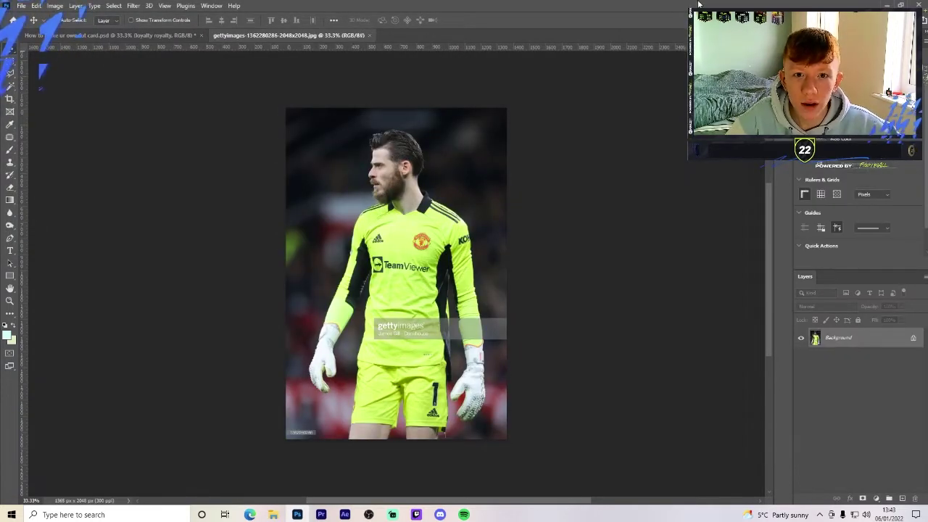
- Unlock the photo's Background layer into an editable Layer 0
double_click(676, 10)
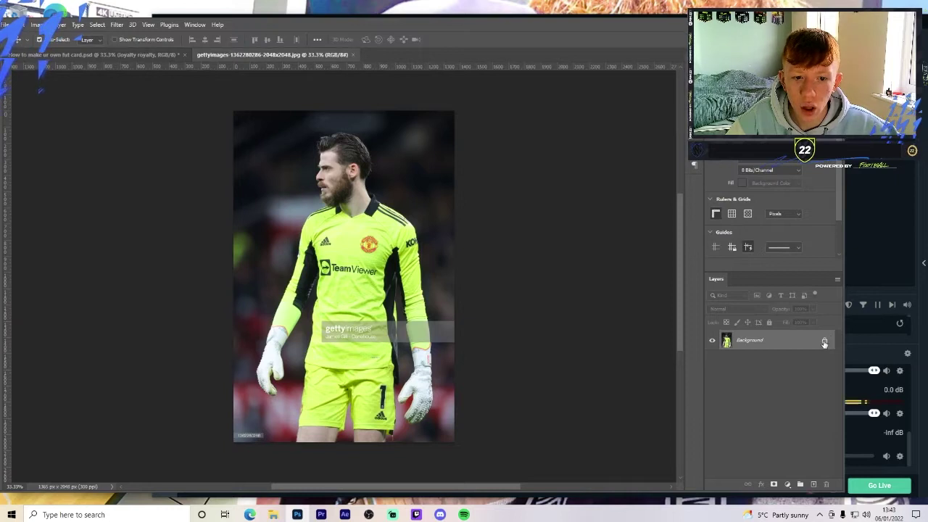
click(825, 343)
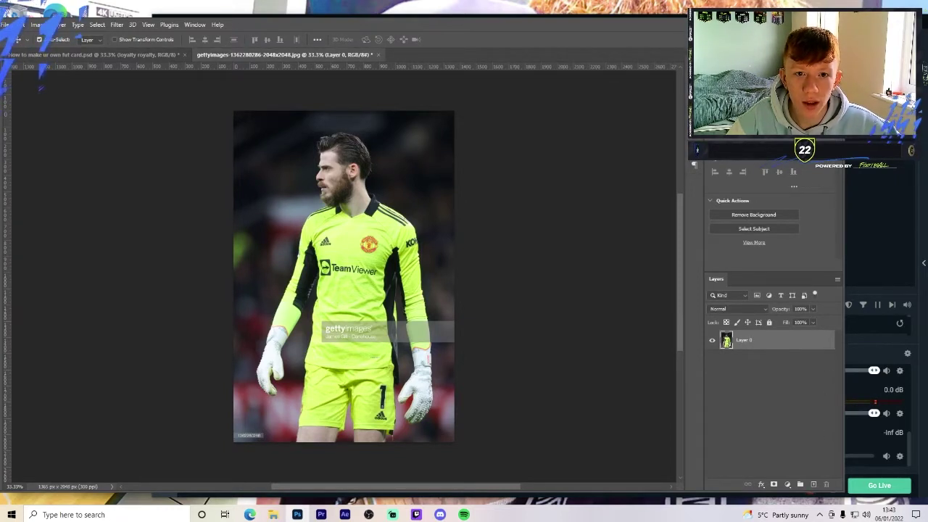
scroll(754, 210, down, 1)
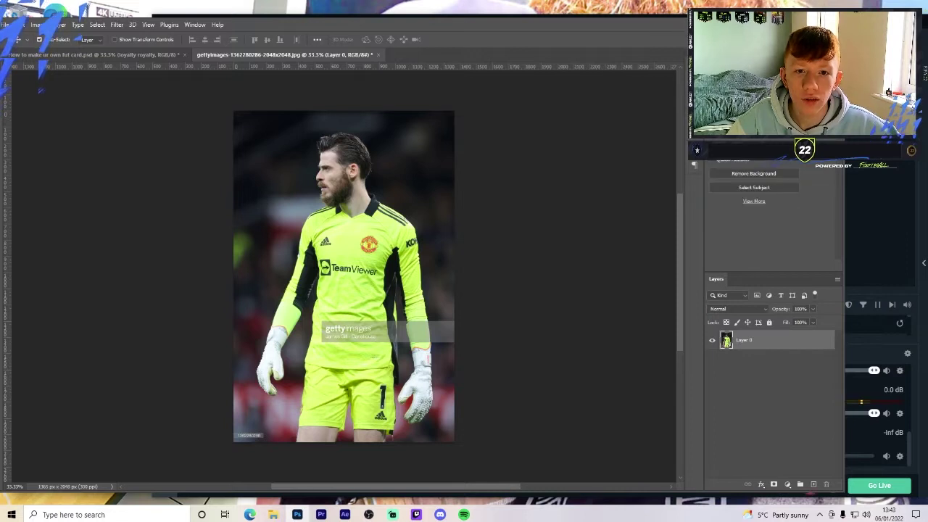
- Remove the photo's background with Quick Actions, then merge the cut-out Layer 0 into a single Group 1 layer
click(756, 174)
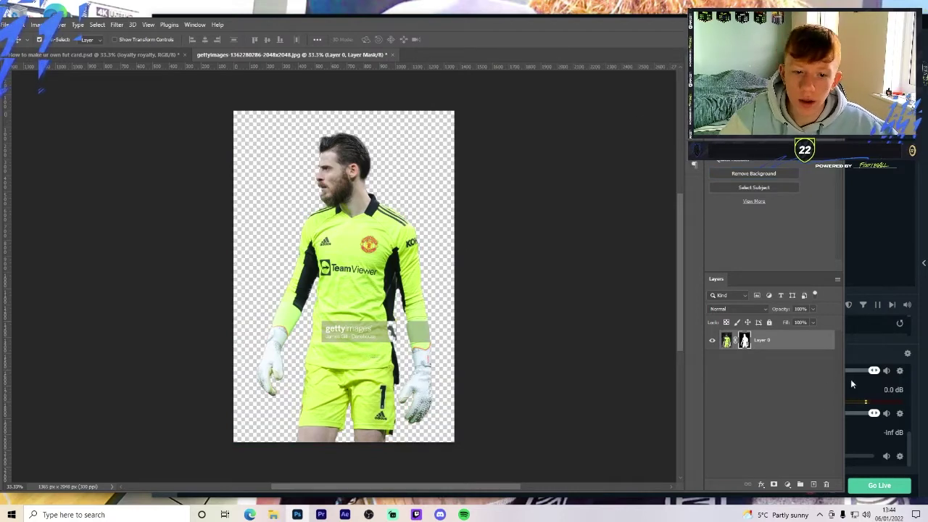
click(800, 485)
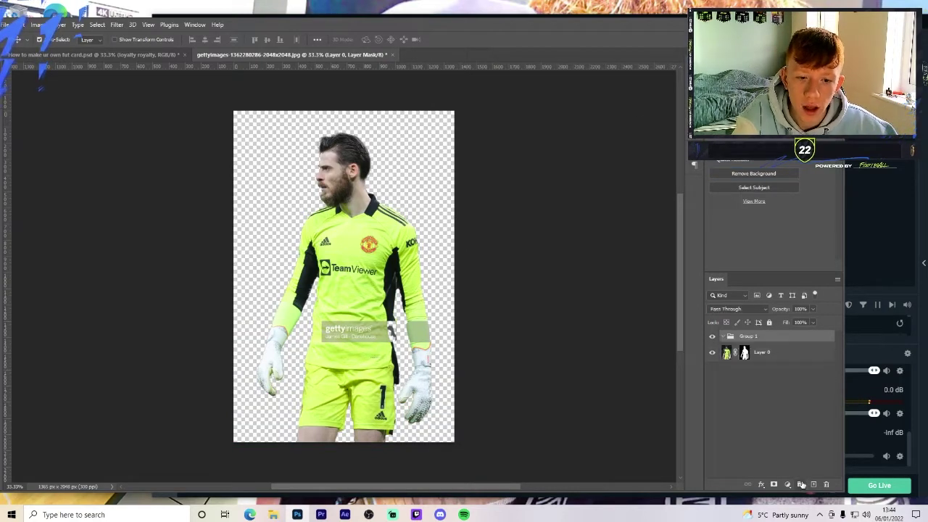
click(761, 353)
right_click(757, 352)
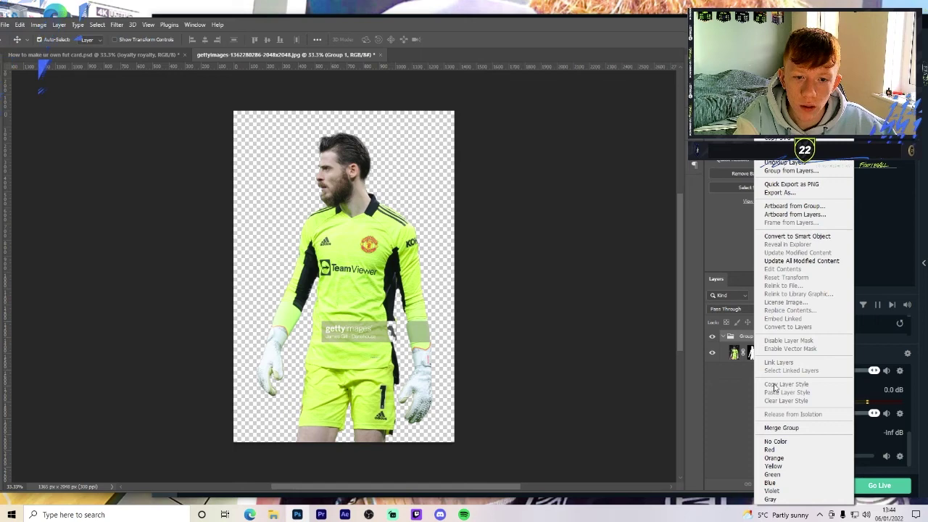
click(782, 428)
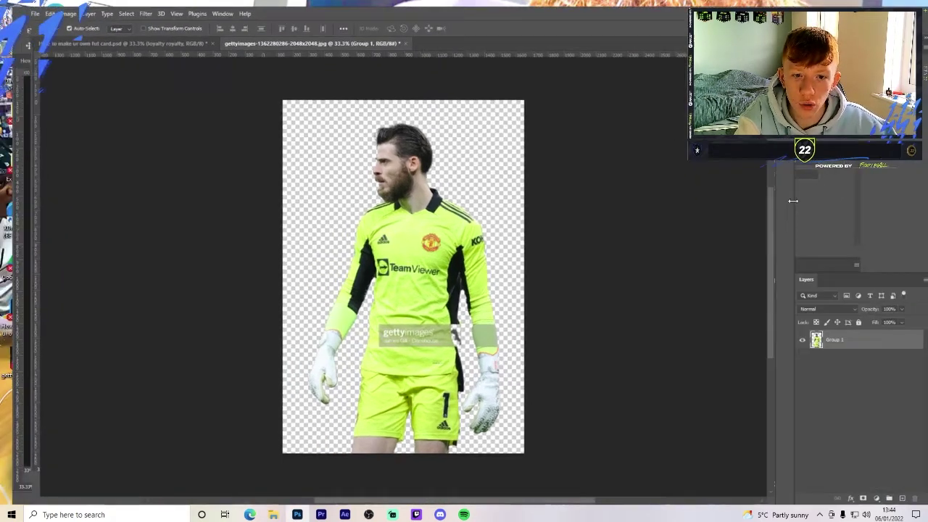
double_click(239, 24)
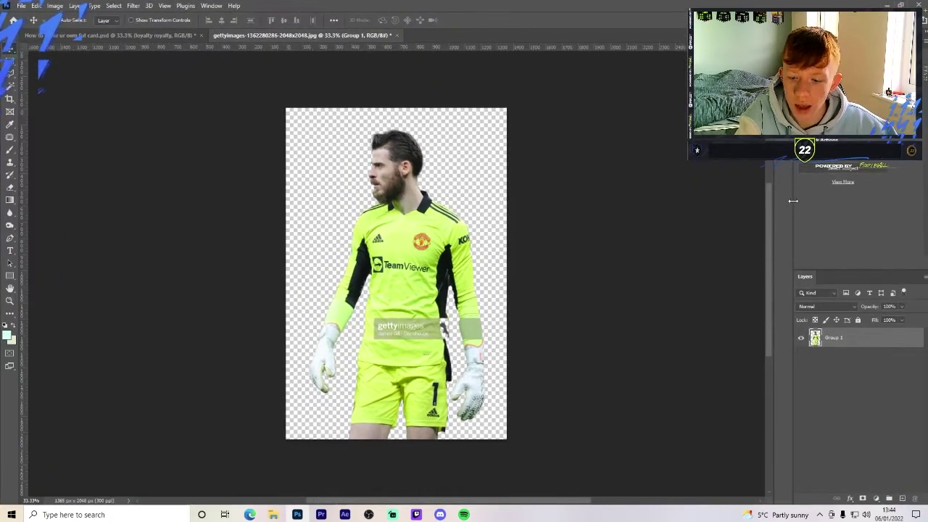
- Paste the De Gea cut-out into the FUT card and drag it down and right into position
click(166, 35)
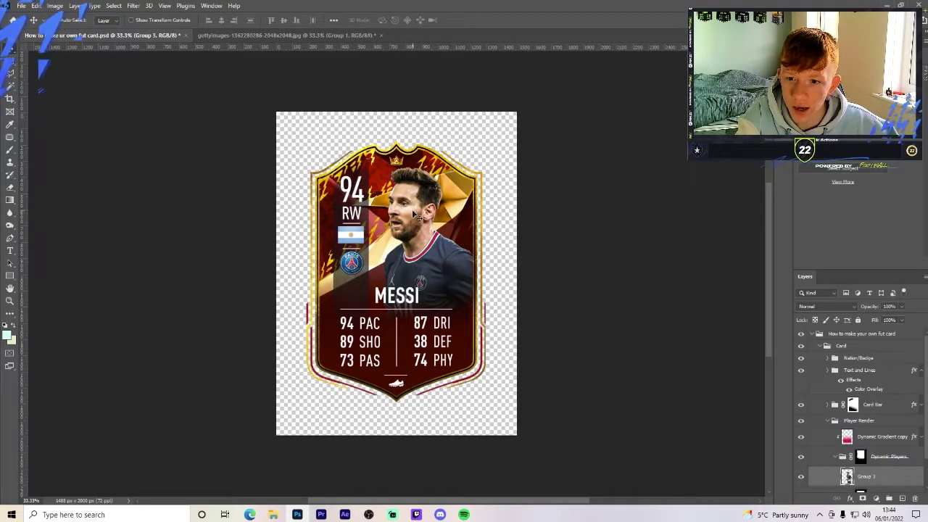
key(ctrl+v)
drag(401, 189, 419, 231)
scroll(839, 416, down, 2)
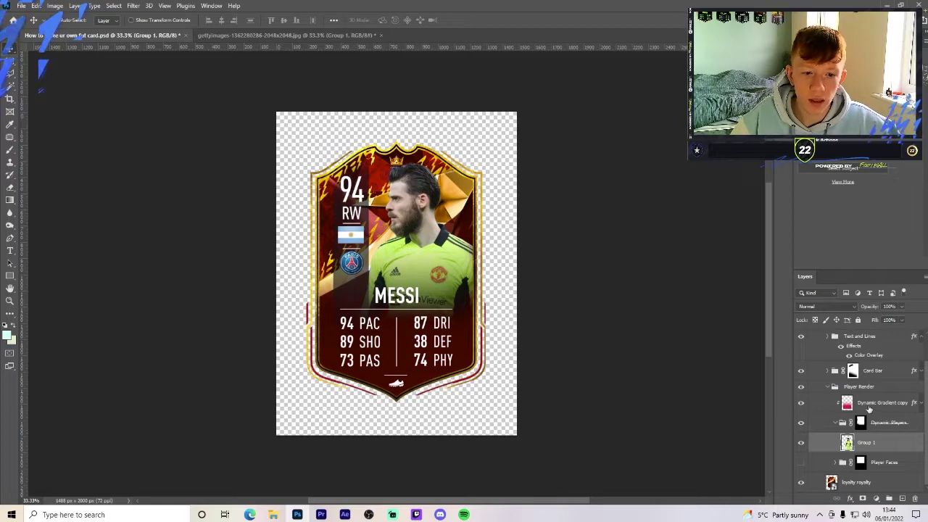
right_click(870, 403)
key(Escape)
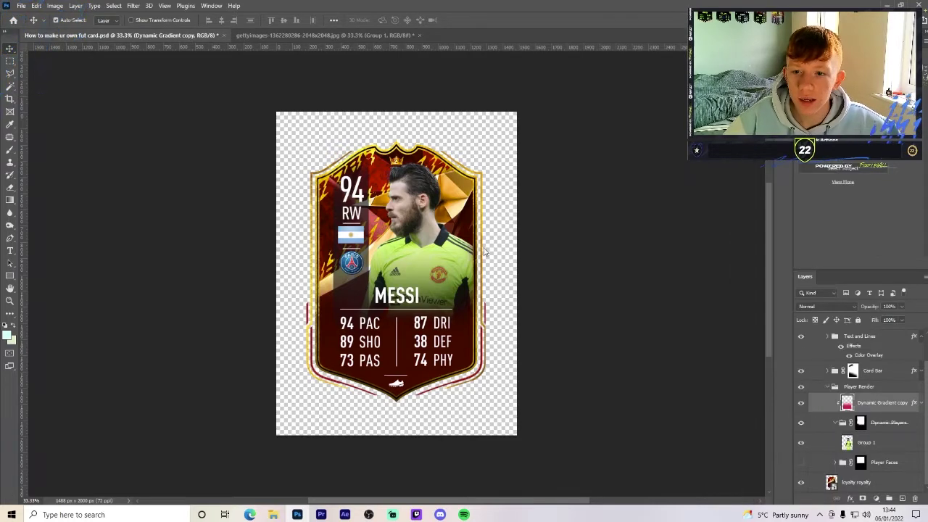
- Change the Dynamic Gradient copy's Color Overlay to the card's sampled dark red, #460000
double_click(882, 403)
click(581, 355)
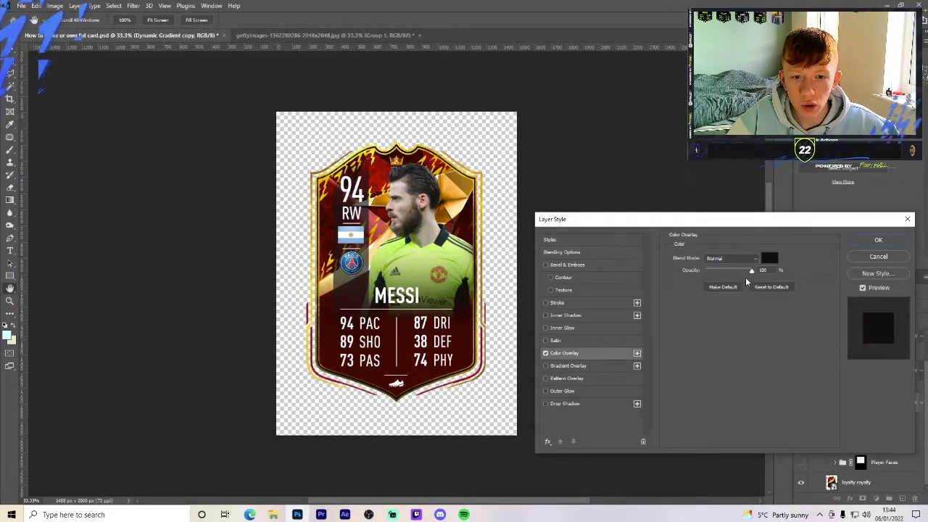
click(768, 256)
drag(697, 184, 596, 151)
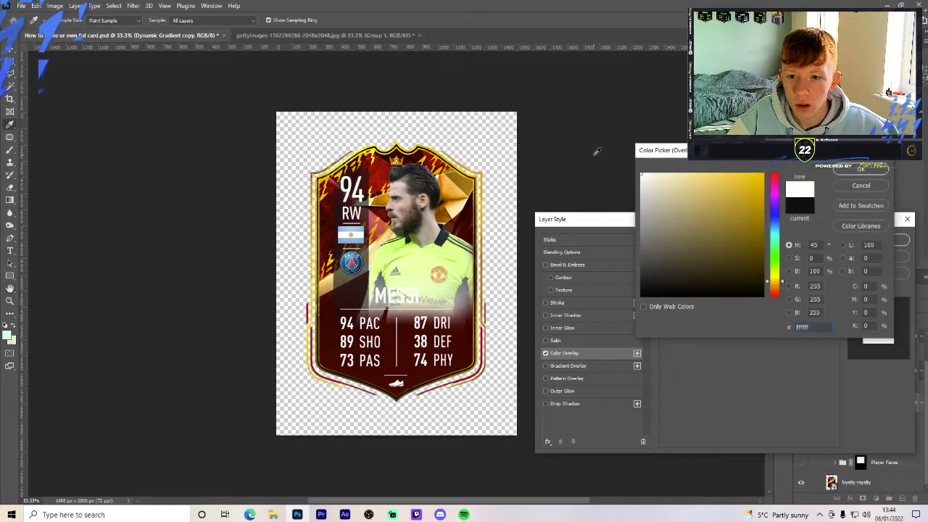
drag(780, 201, 774, 167)
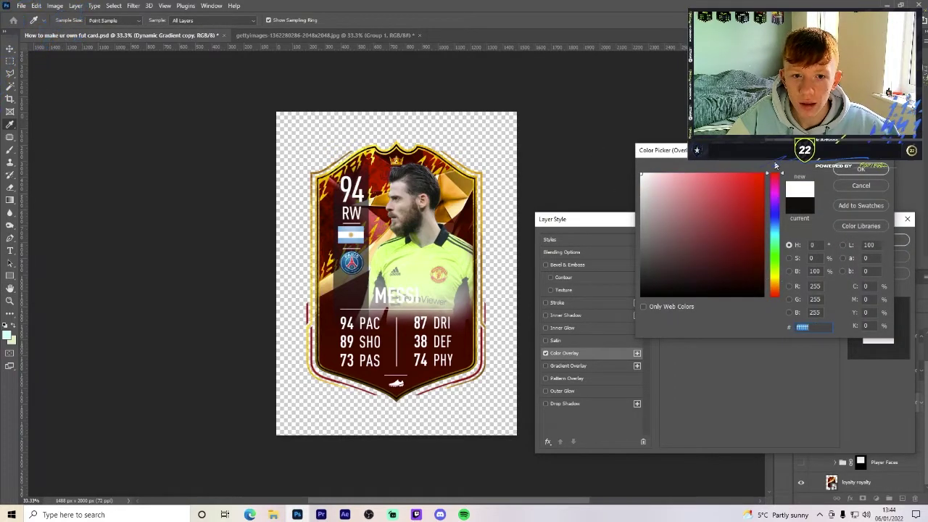
click(763, 268)
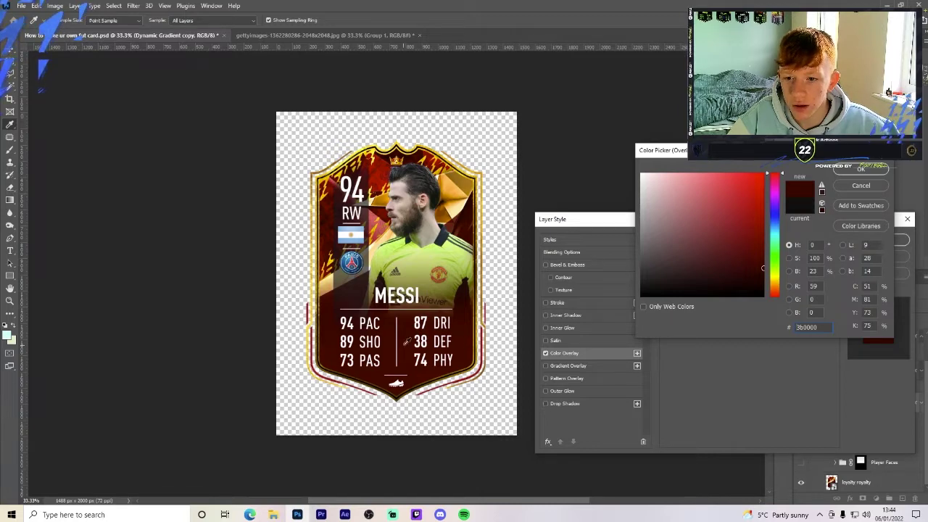
click(404, 345)
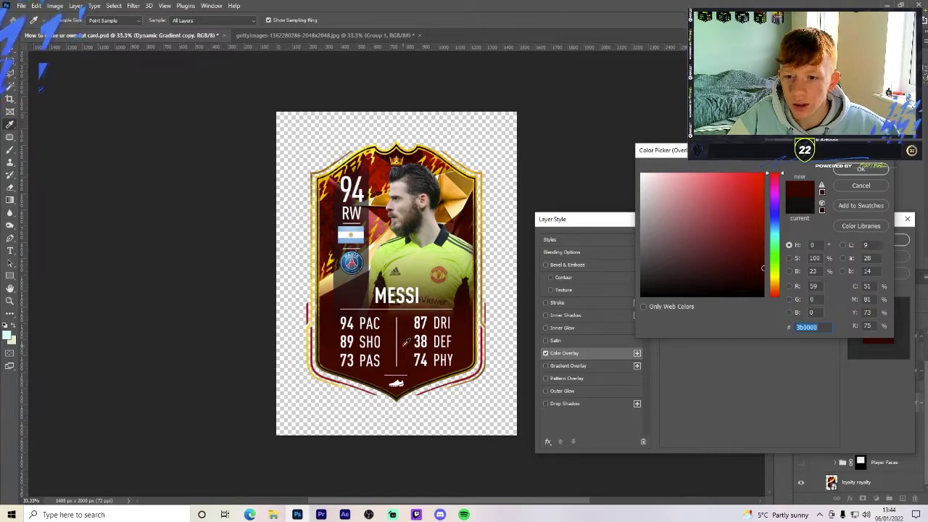
click(862, 169)
click(879, 242)
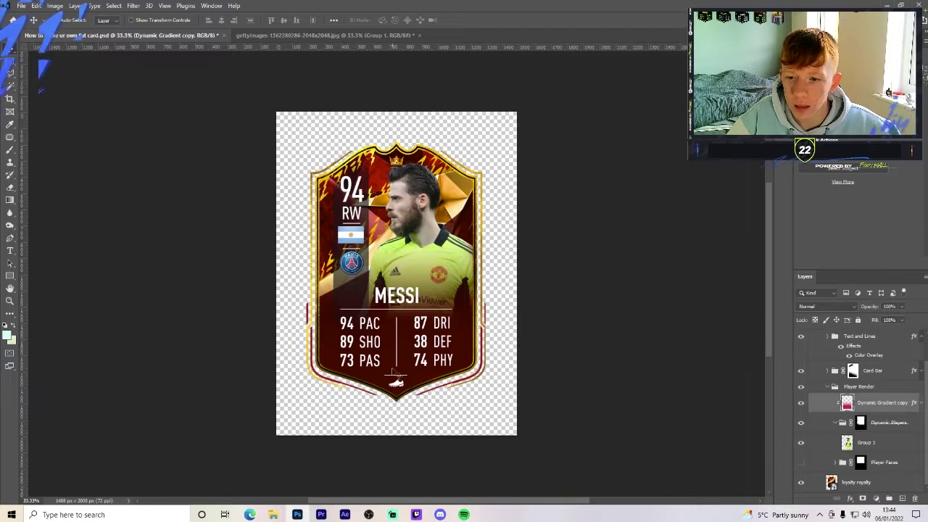
scroll(853, 398, up, 2)
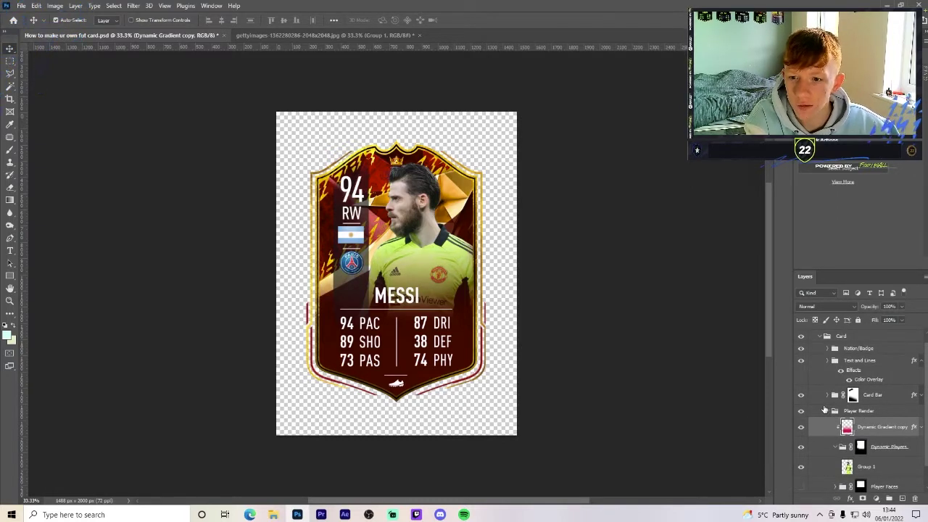
- Collapse the Player Render group and select the Card Bar layer's pixels
click(829, 413)
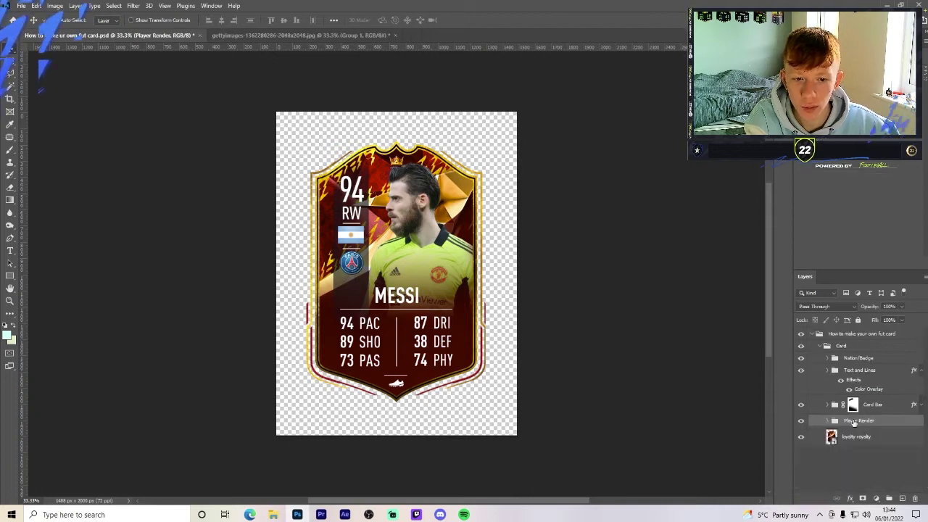
click(830, 407)
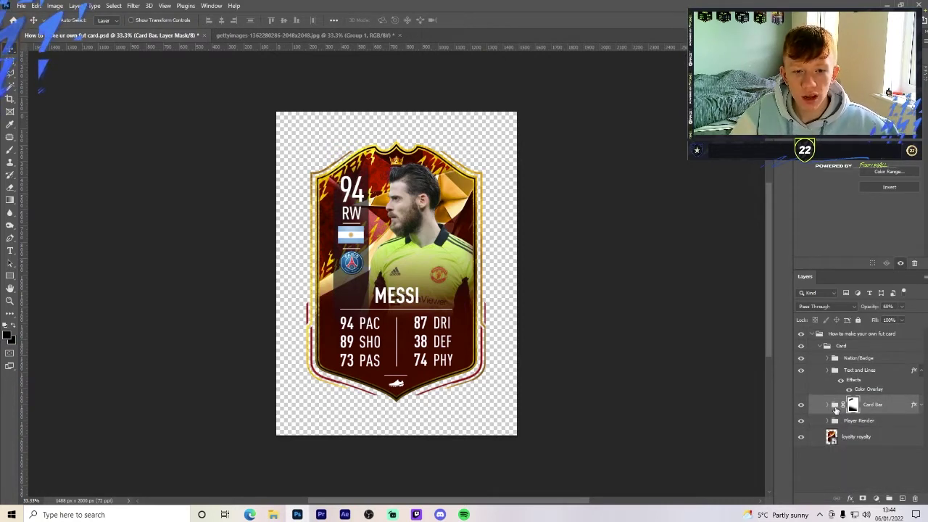
click(836, 408)
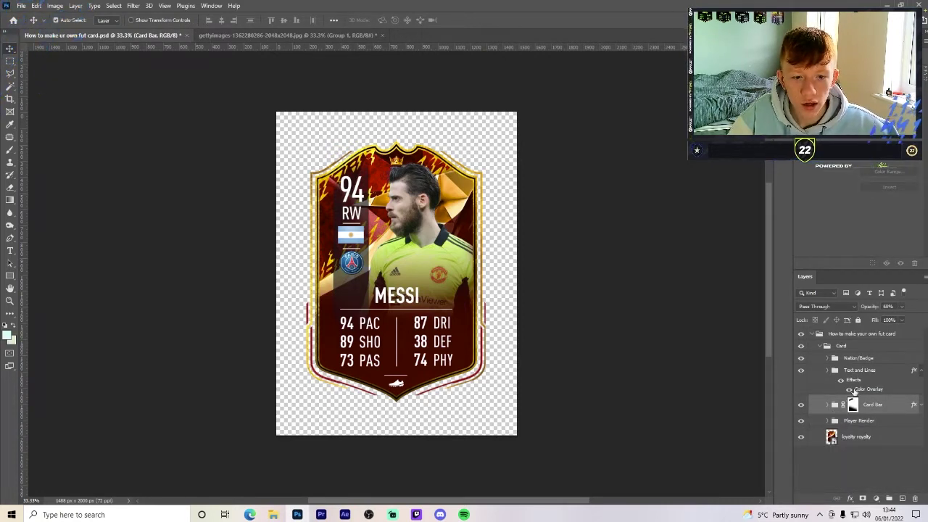
click(851, 381)
click(839, 408)
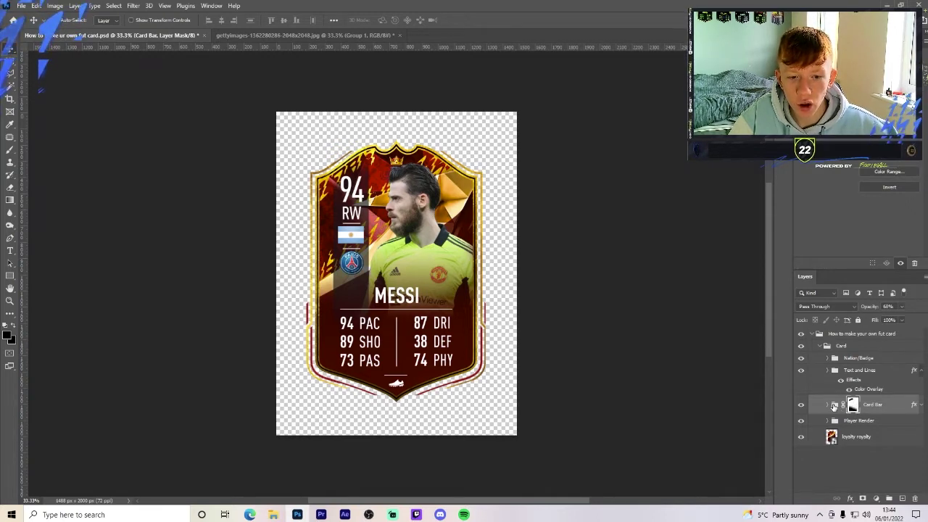
click(834, 406)
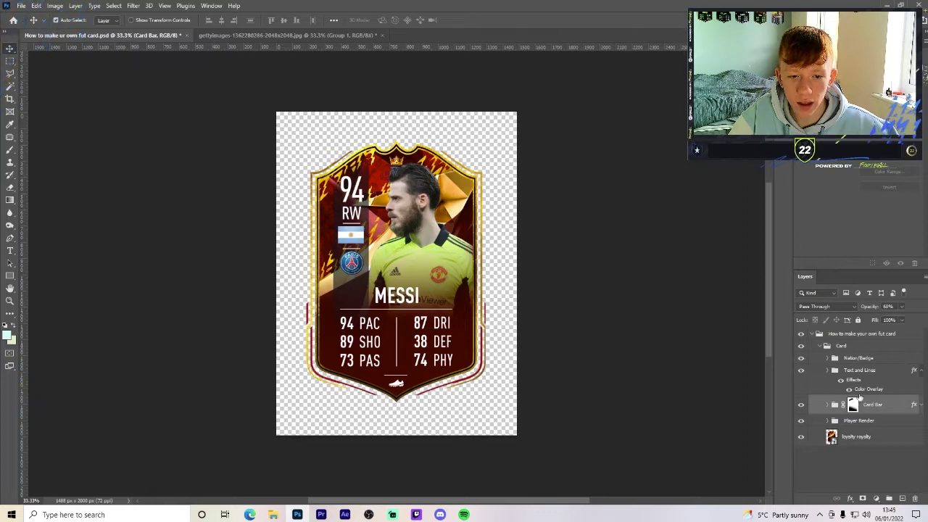
- Set the Card Bar layer's Color Overlay to the card's sampled dark red, #460000
right_click(835, 408)
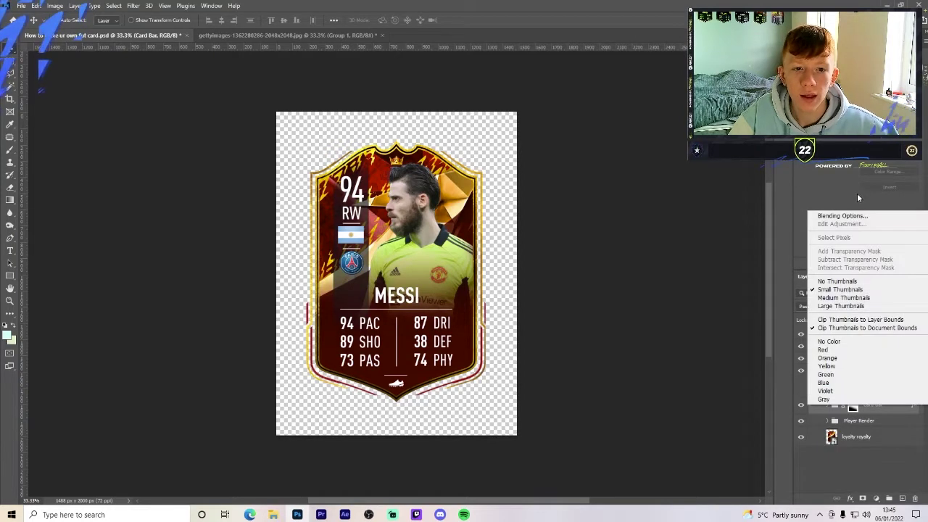
click(857, 216)
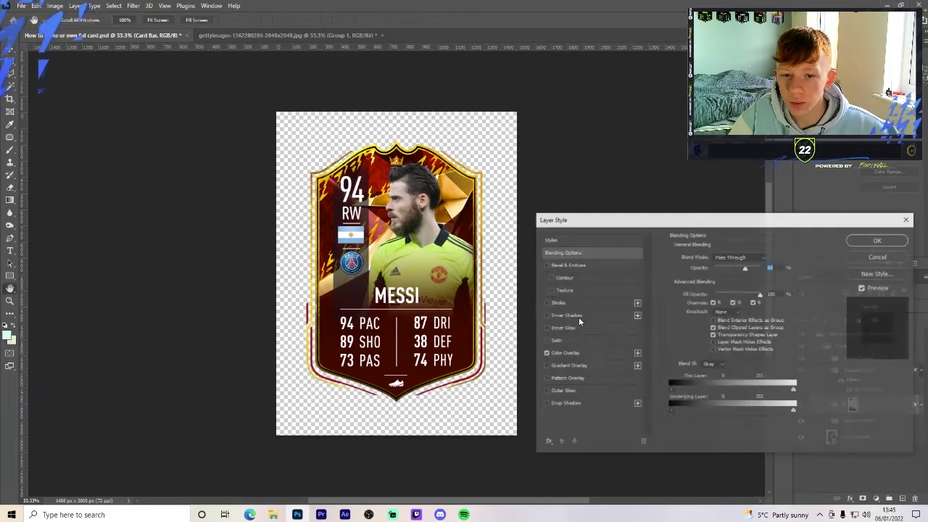
click(565, 353)
click(767, 258)
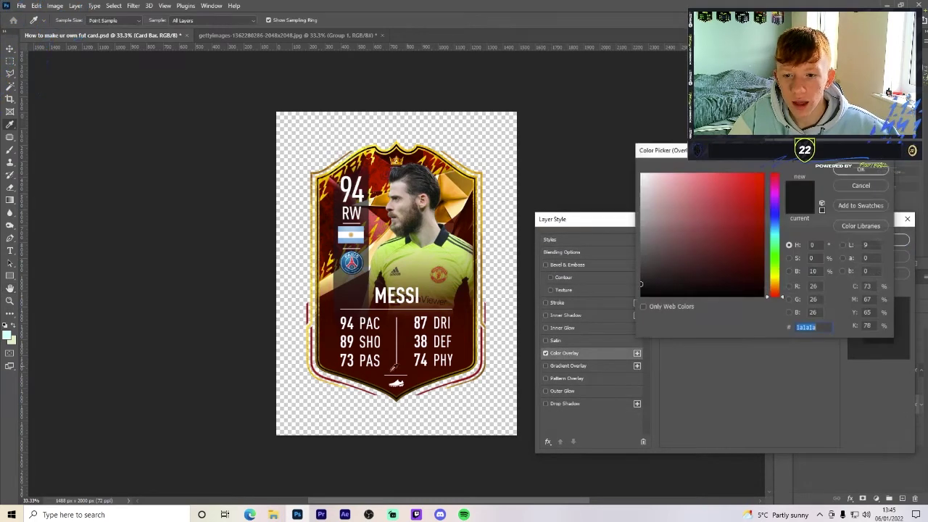
click(391, 377)
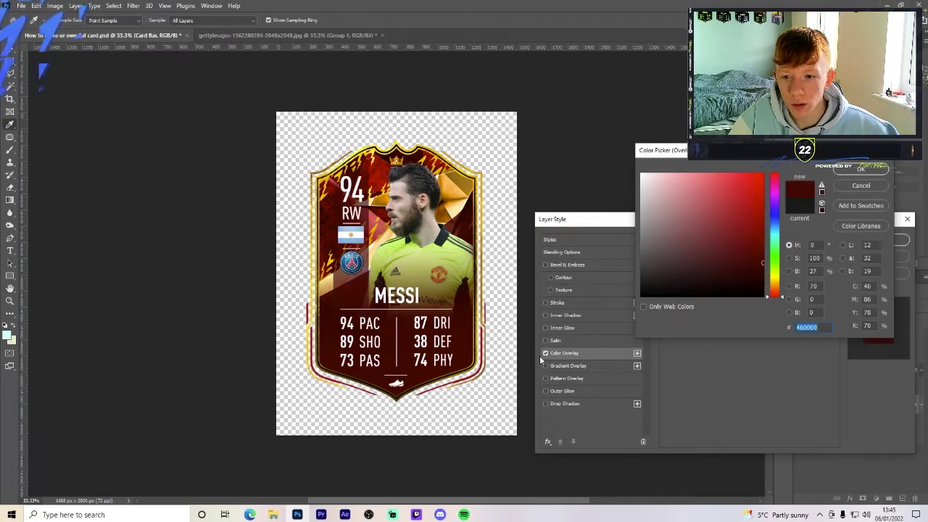
click(862, 169)
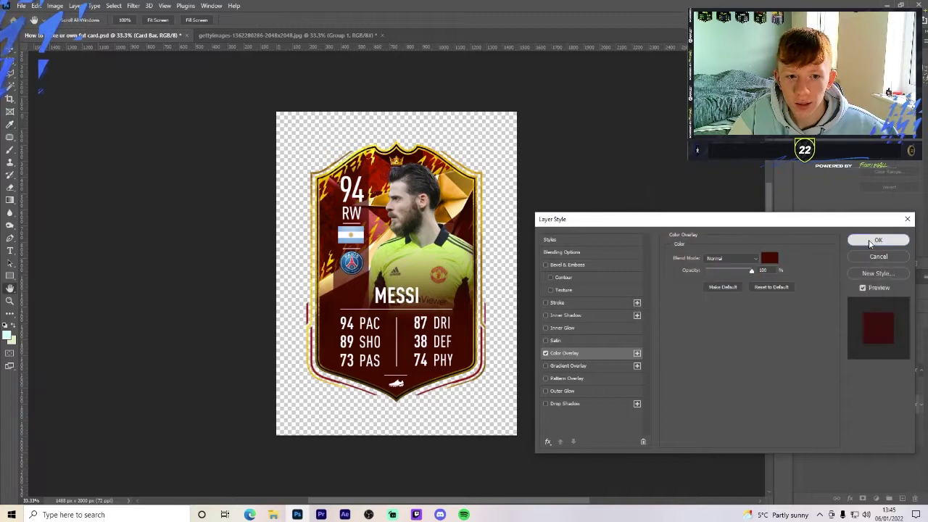
click(876, 242)
- Give the Text and Lines layer a pale cream-yellow Color Overlay of #f9ffc2
right_click(846, 372)
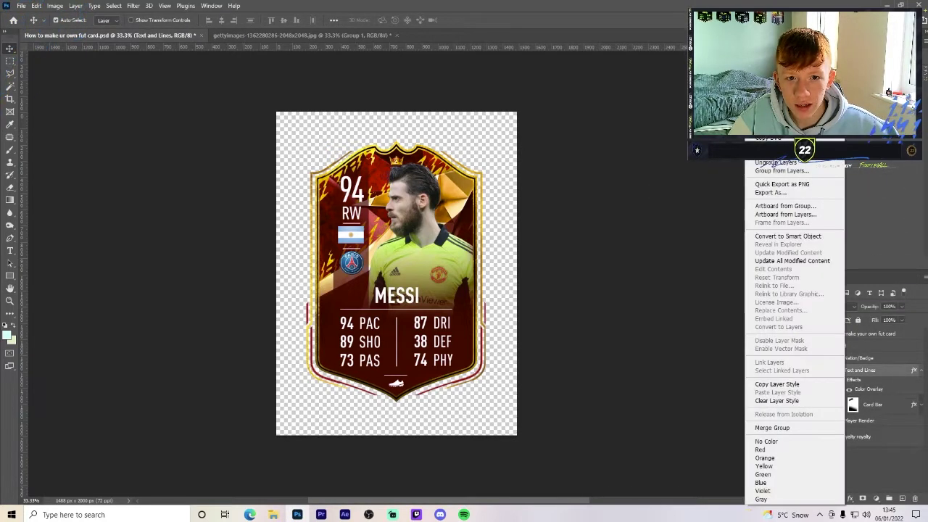
key(Escape)
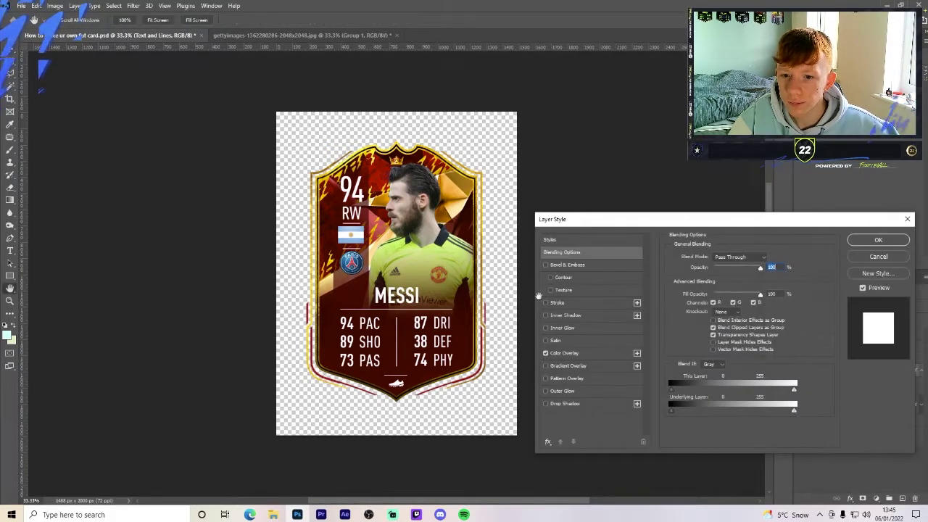
click(612, 355)
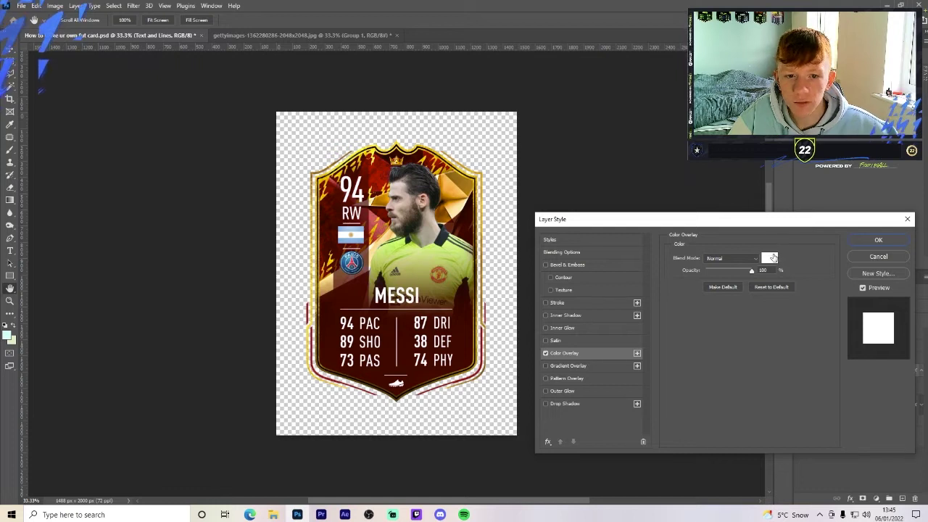
click(773, 259)
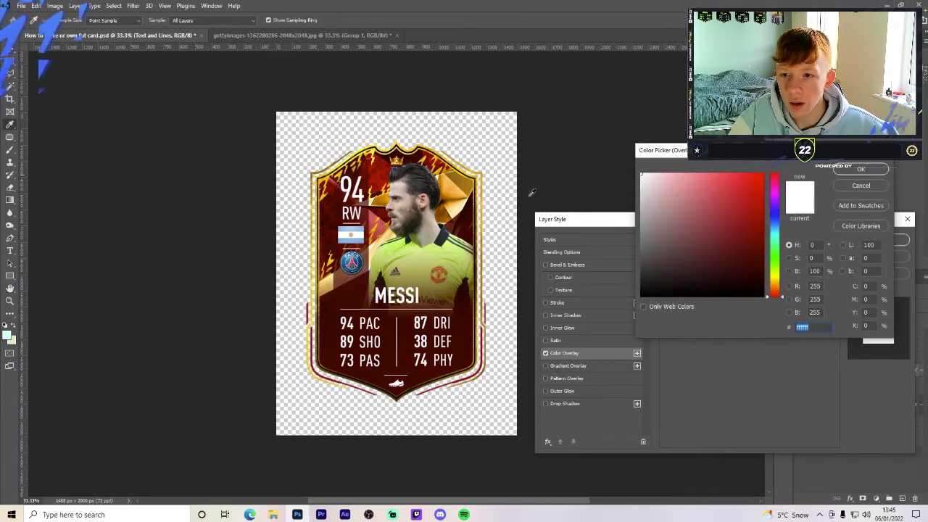
click(465, 351)
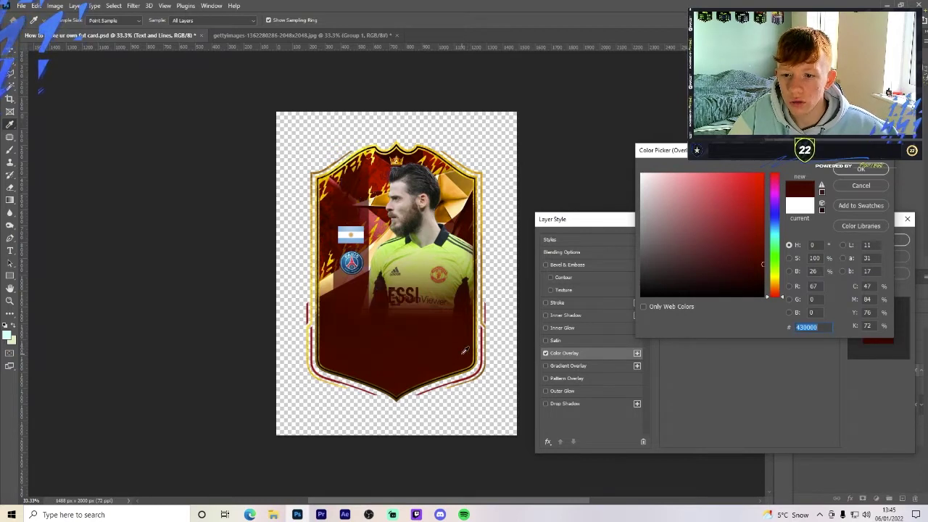
drag(780, 280, 780, 275)
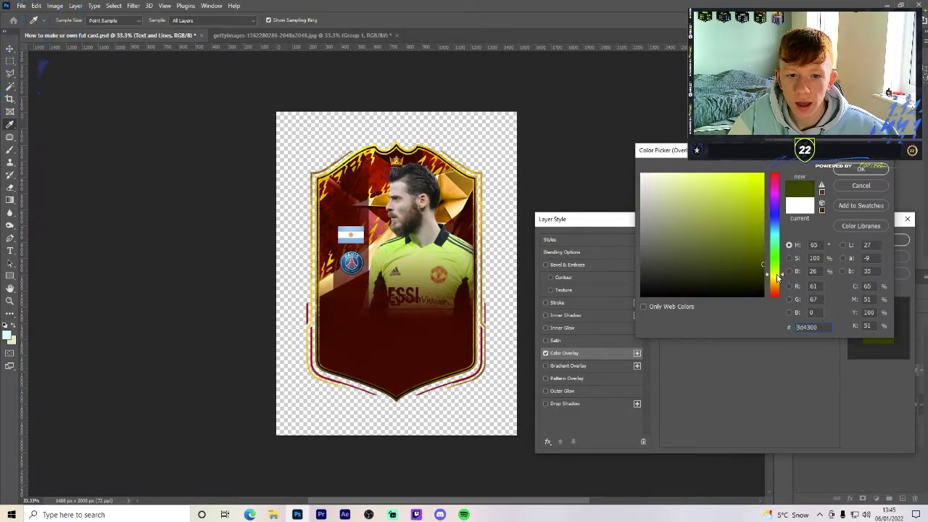
drag(696, 218, 670, 168)
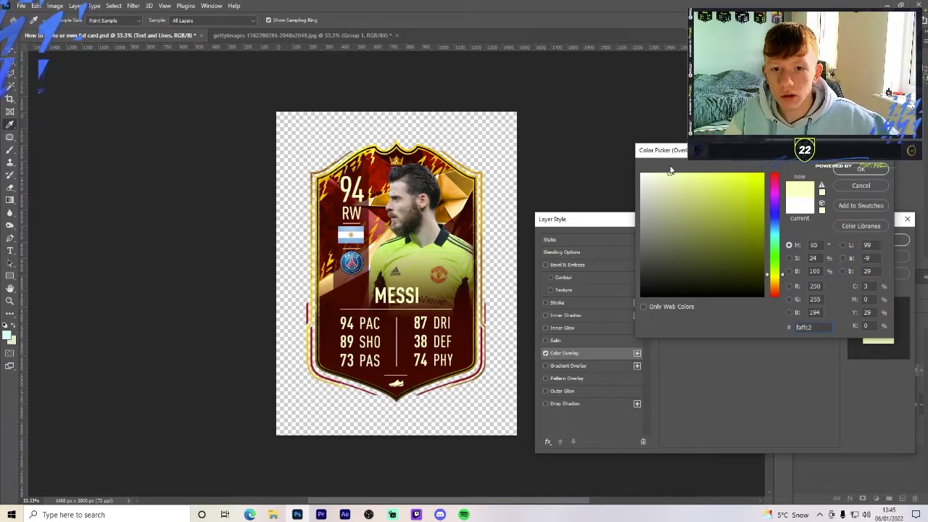
drag(776, 279, 778, 278)
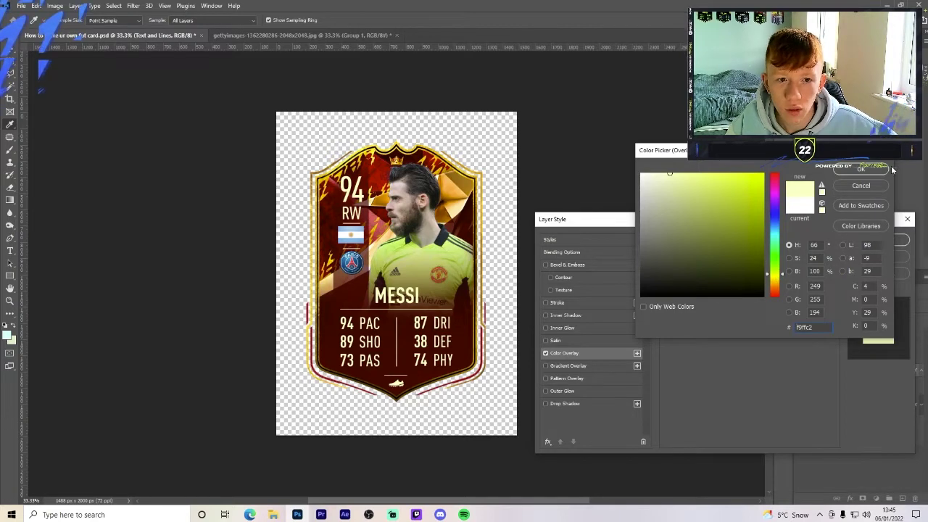
click(861, 169)
click(879, 243)
- Select the Nation layer with the Move tool and nudge the Argentina flag down
key(v)
click(354, 237)
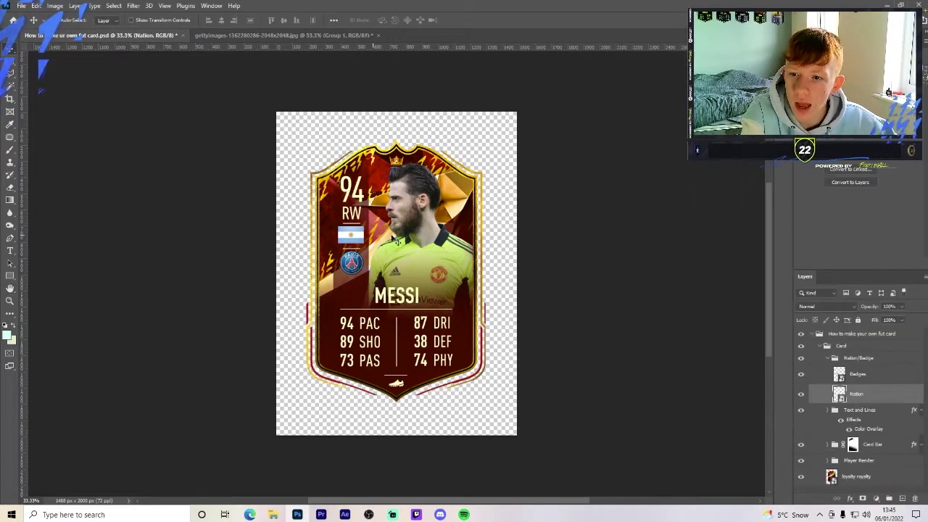
key(shift+Down)
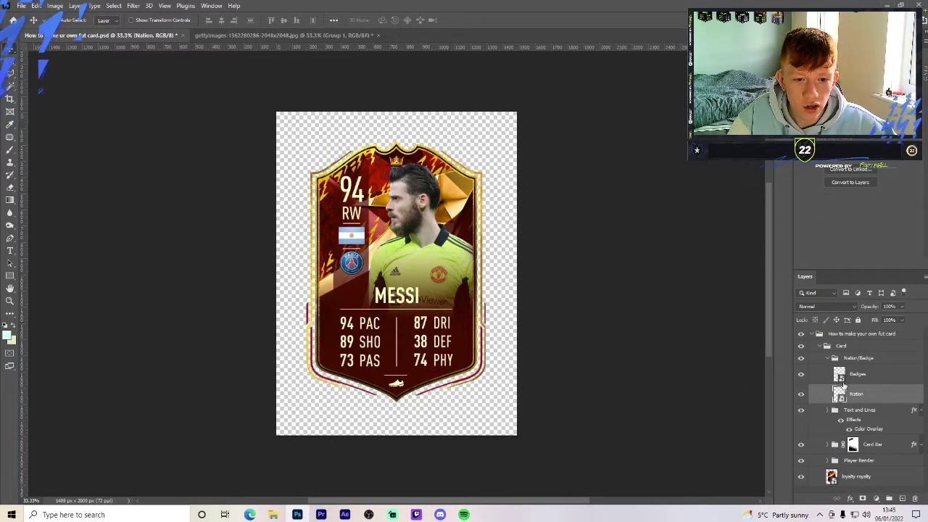
- Open the Nation smart object as its own document, Calque 2111112.psb
click(841, 374)
click(841, 394)
click(841, 374)
click(841, 395)
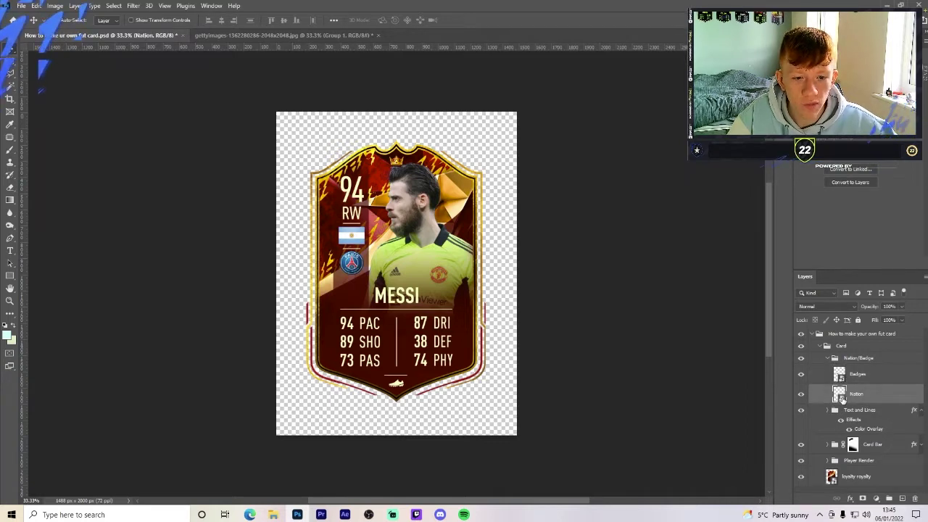
click(841, 377)
click(841, 396)
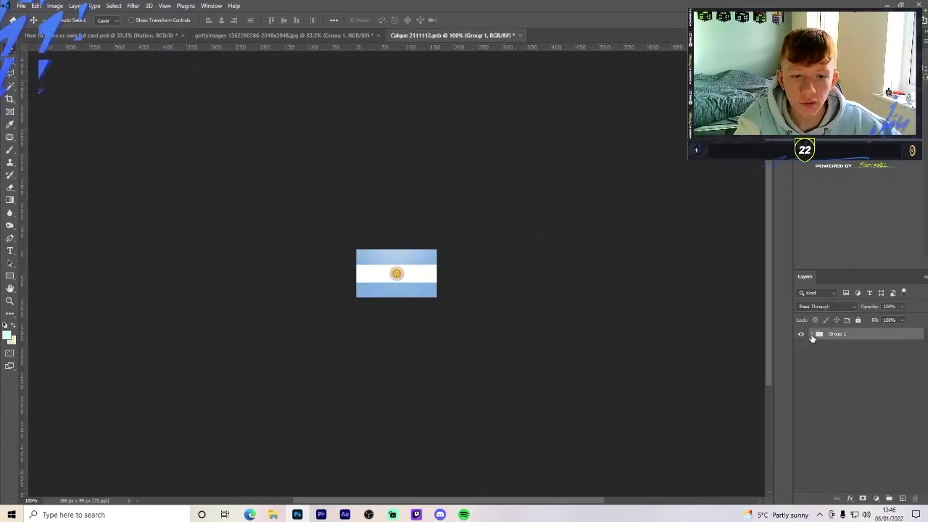
- Hide the Argentina flag, turn on the Europe group and the Spain flag, and save
click(812, 335)
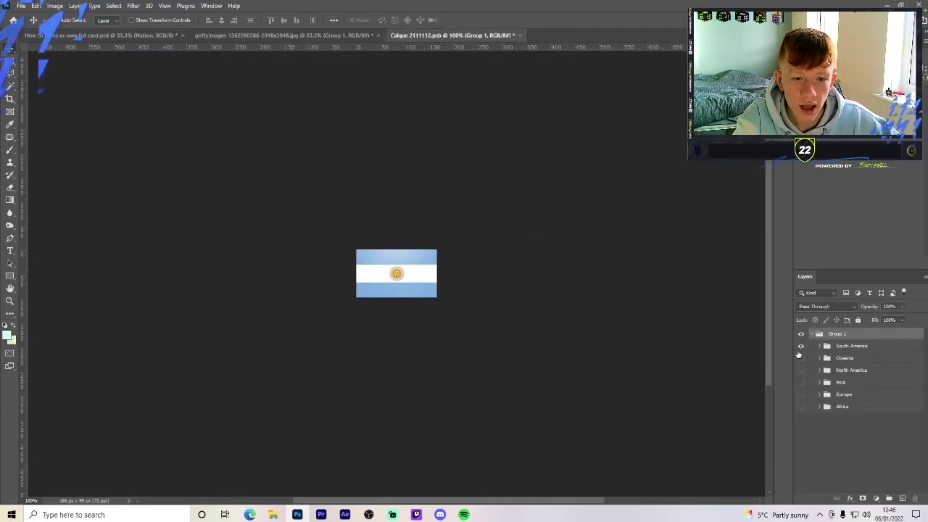
click(801, 346)
click(801, 346)
click(803, 347)
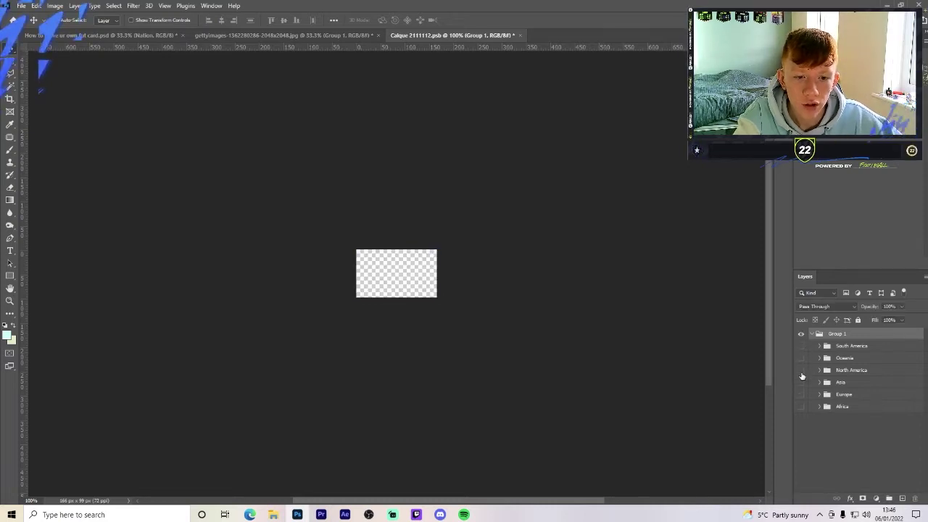
click(801, 395)
click(818, 395)
click(819, 395)
click(818, 395)
scroll(819, 395, down, 2)
scroll(818, 395, down, 2)
click(802, 407)
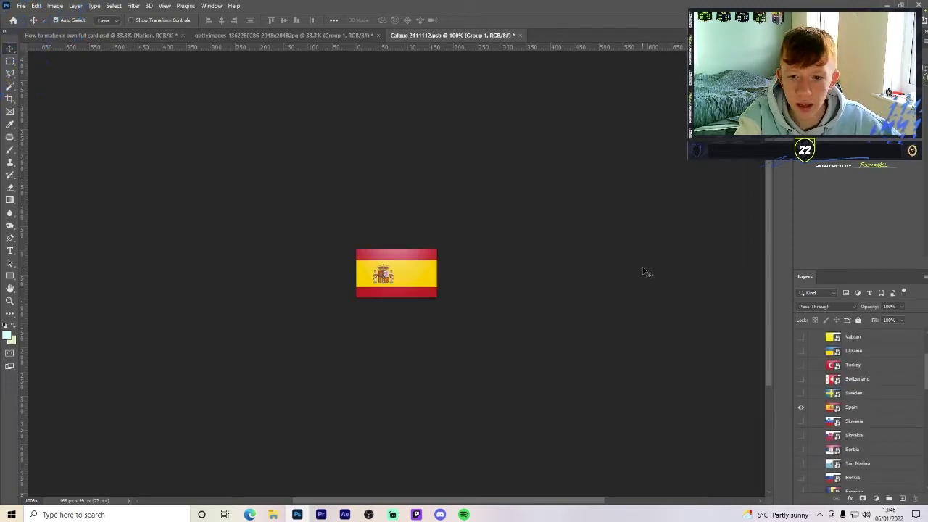
key(ctrl+s)
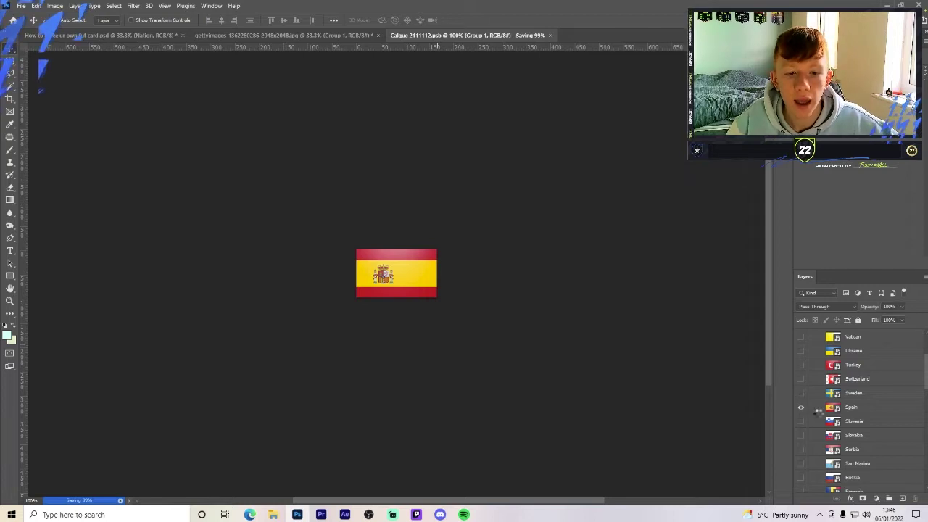
- Compare flag visibility, leave only Spain showing, and close the flag file without saving
click(801, 411)
click(802, 411)
click(801, 411)
click(801, 411)
click(802, 410)
click(802, 410)
click(801, 392)
click(801, 379)
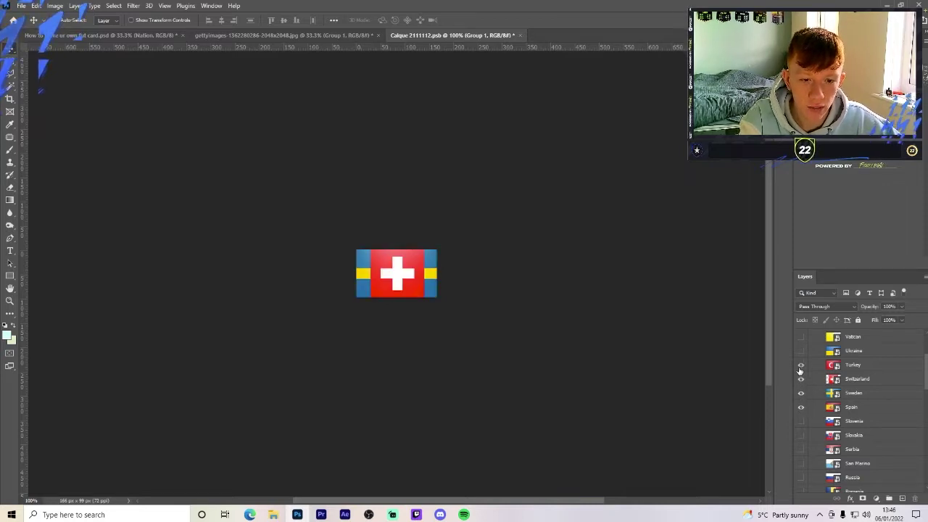
click(802, 378)
click(802, 392)
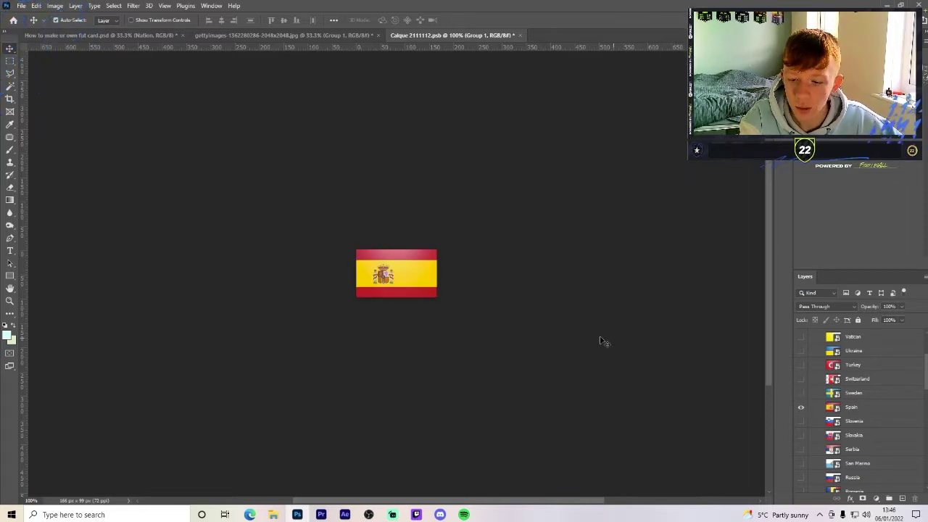
click(520, 35)
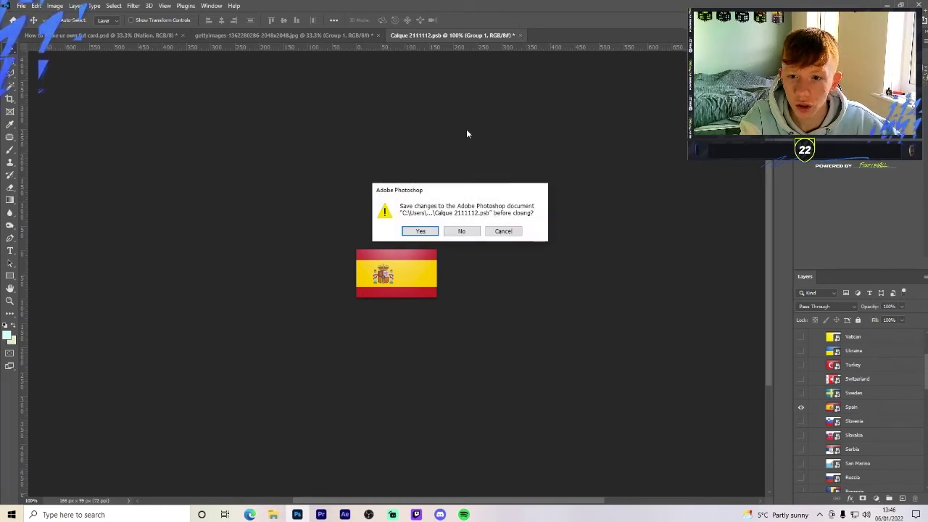
click(464, 233)
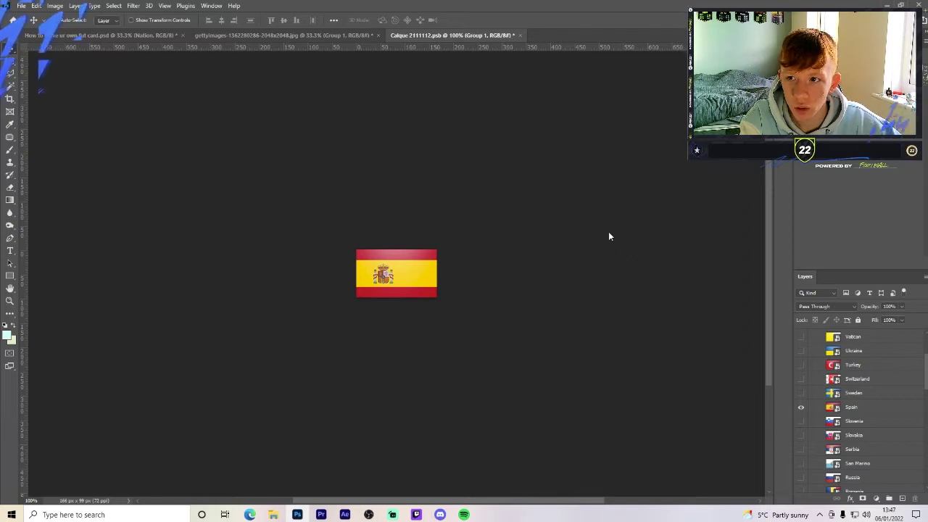
- Open the card's Badges smart object for editing
click(132, 37)
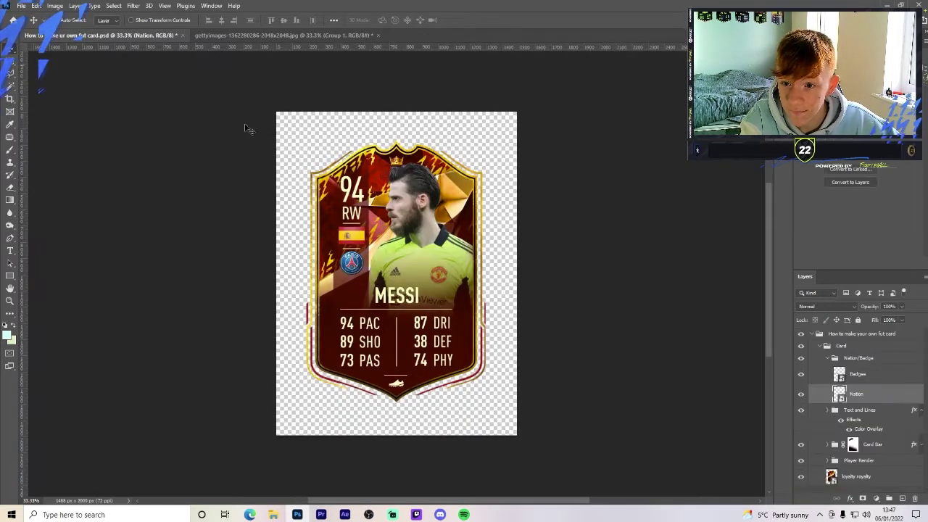
click(894, 380)
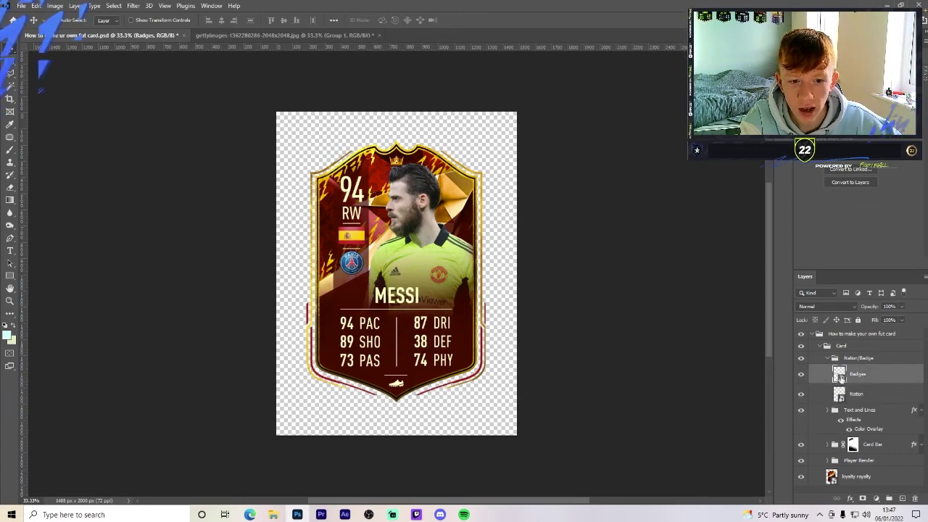
double_click(839, 376)
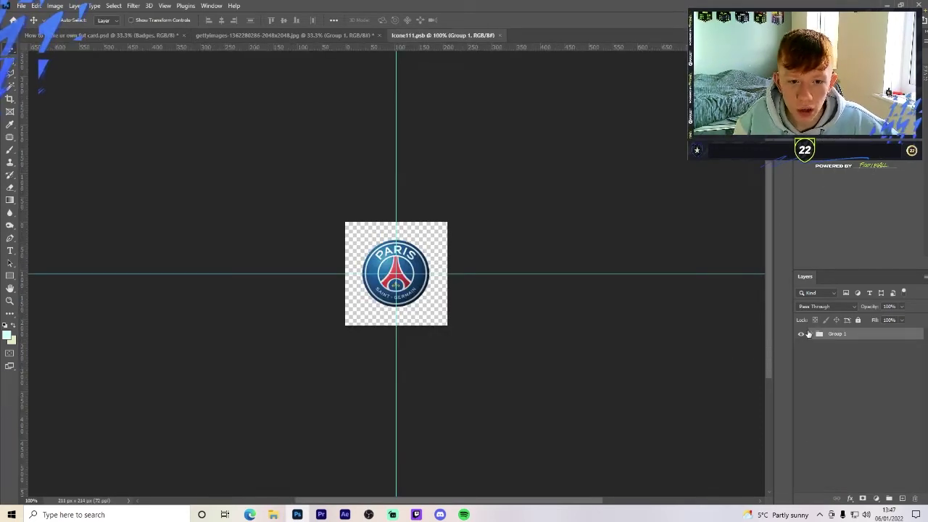
- Swap the Ligue 1 PSG badge for the Premier League Man United badge, save, and close Icone111.psb
click(810, 334)
click(802, 406)
click(801, 370)
click(820, 370)
click(820, 371)
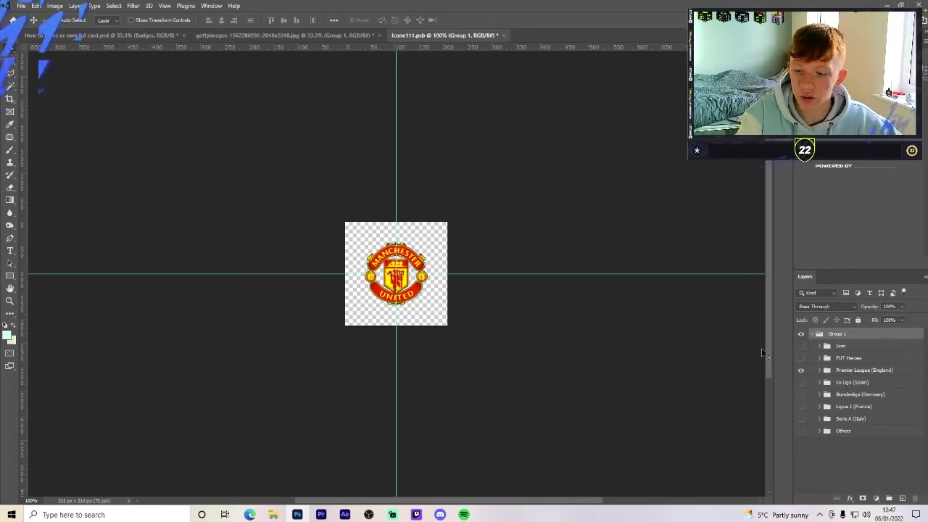
key(ctrl+s)
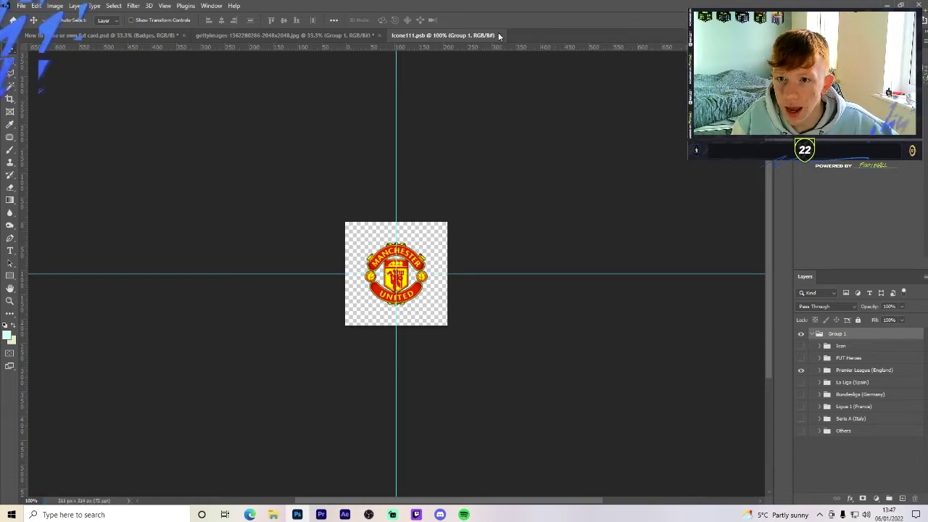
click(499, 35)
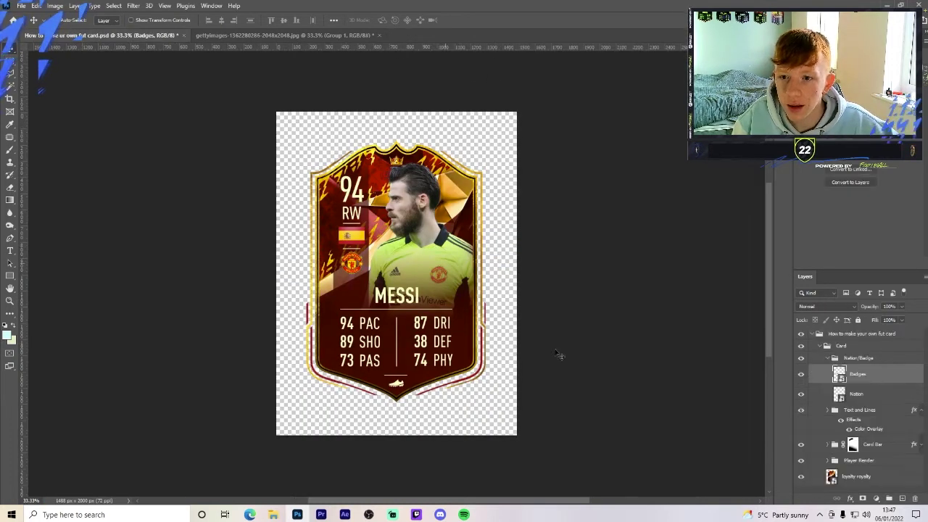
- Replace the RW position text with GK in capitals and commit it
click(11, 250)
click(357, 215)
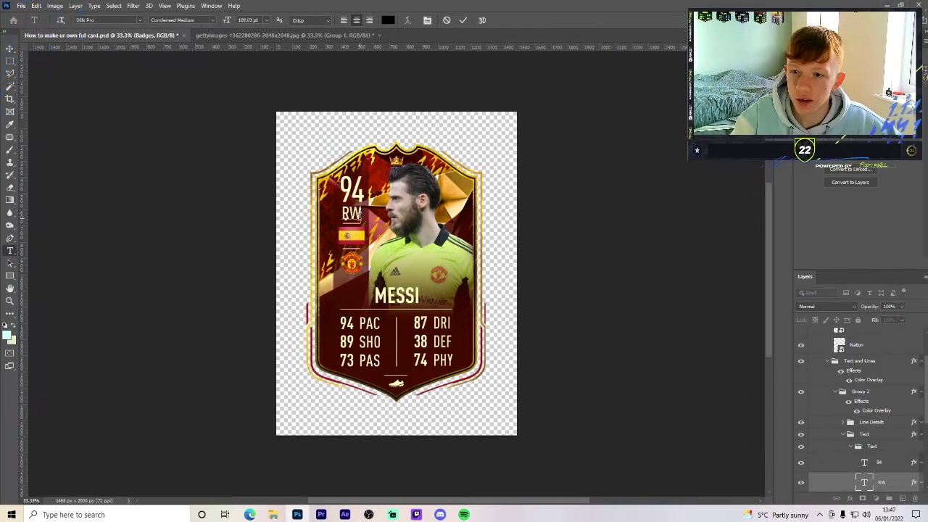
double_click(353, 214)
text(gk)
key(BackSpace)
key(BackSpace)
text(GK)
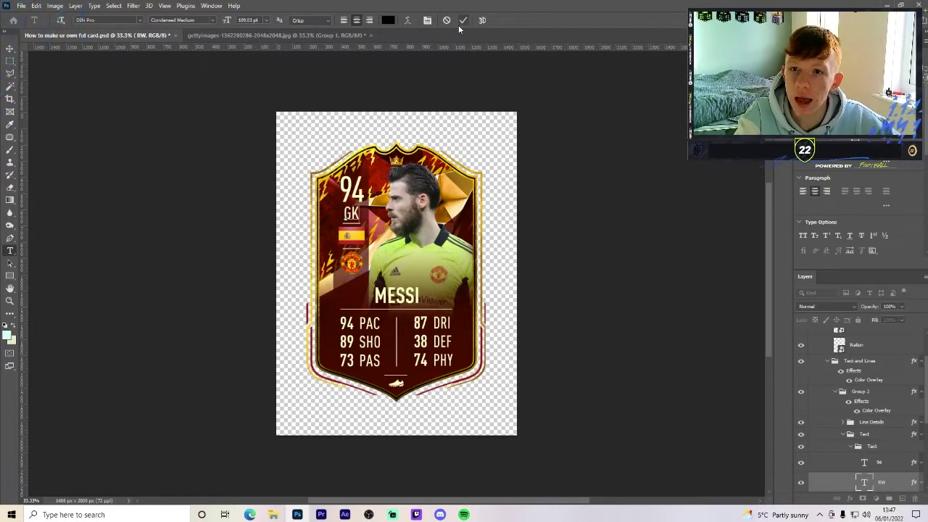
click(463, 20)
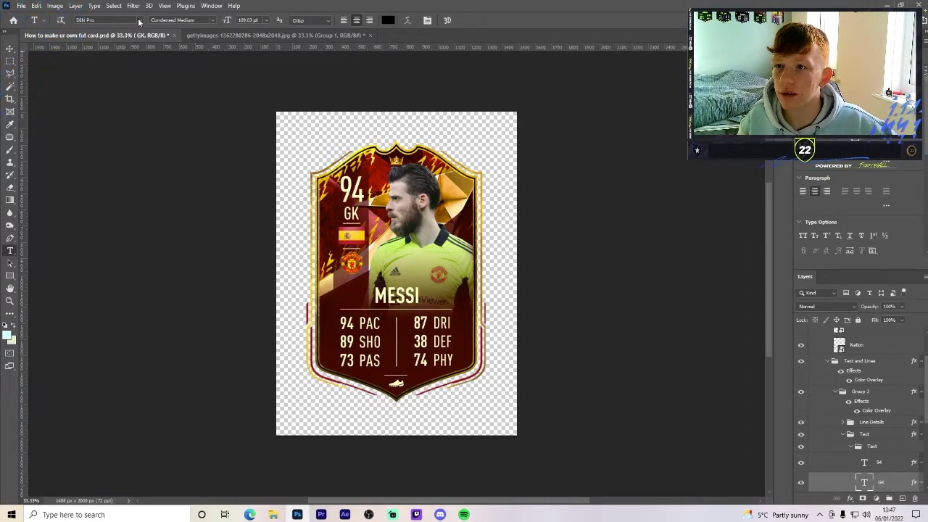
- Preview fonts in the font list but keep the original DIN Pro font
click(138, 21)
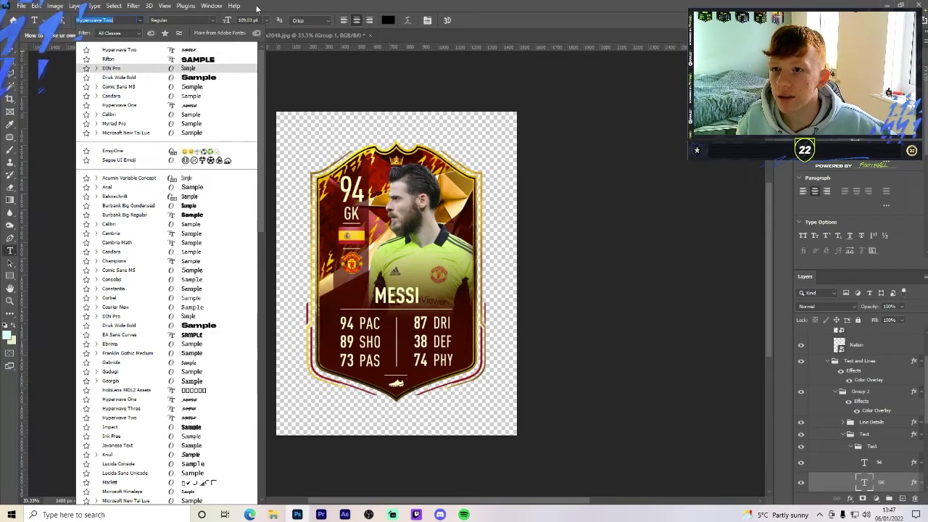
click(111, 67)
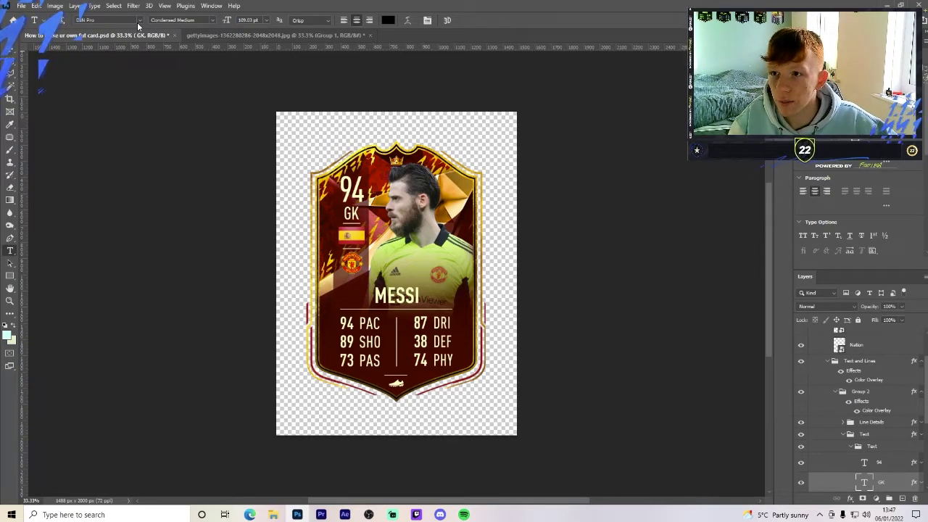
click(140, 21)
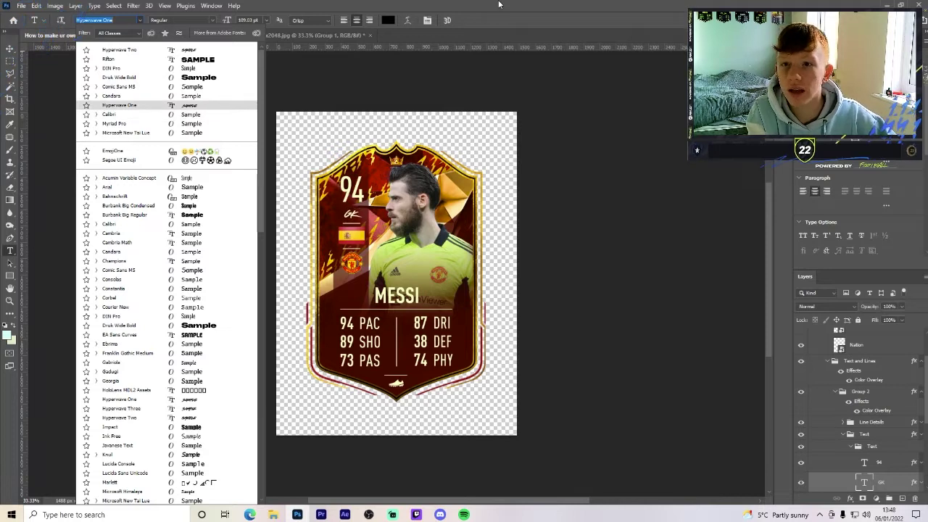
key(Escape)
click(425, 290)
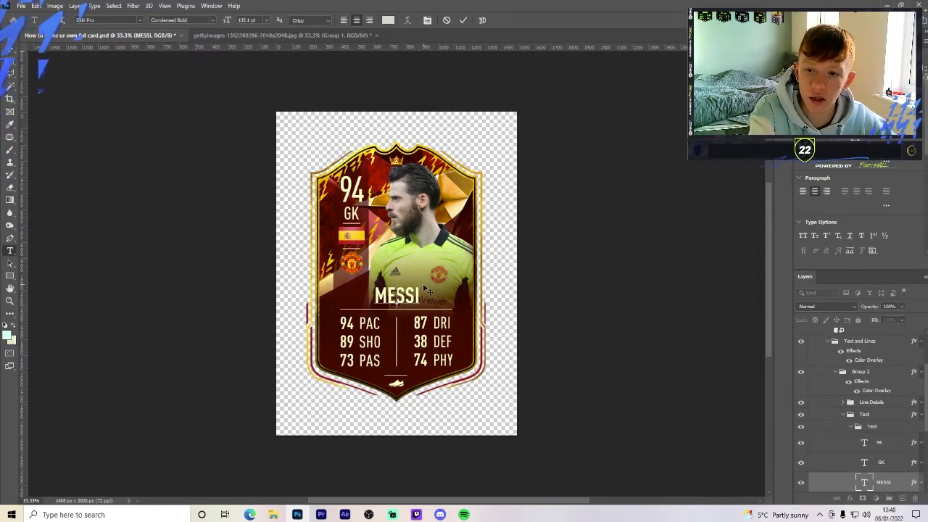
- Replace the name MESSI with DE GEA and commit the text
key(ctrl+a)
key(BackSpace)
text(DE GEA)
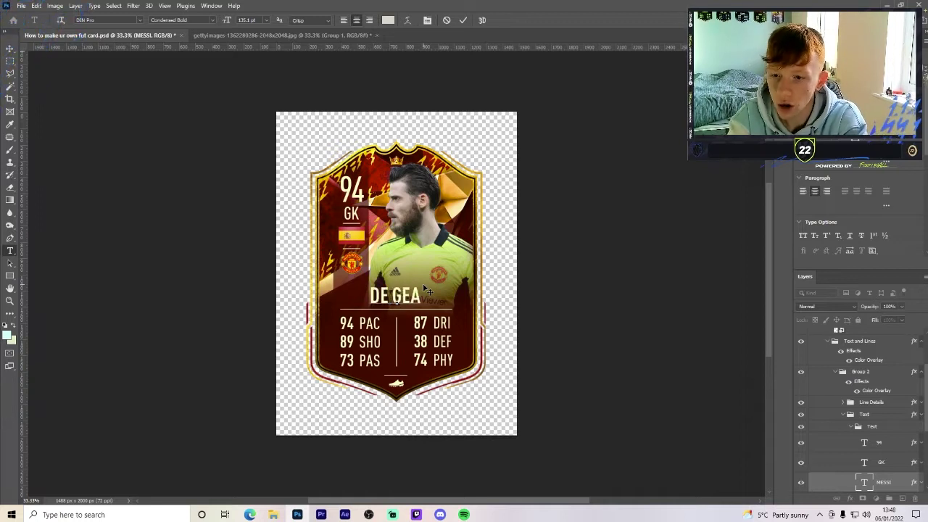
click(463, 20)
click(354, 190)
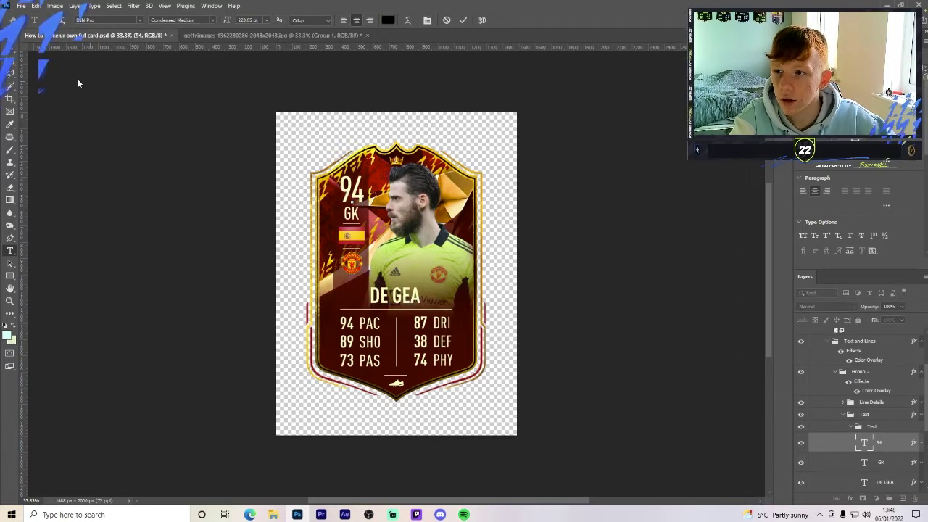
click(13, 51)
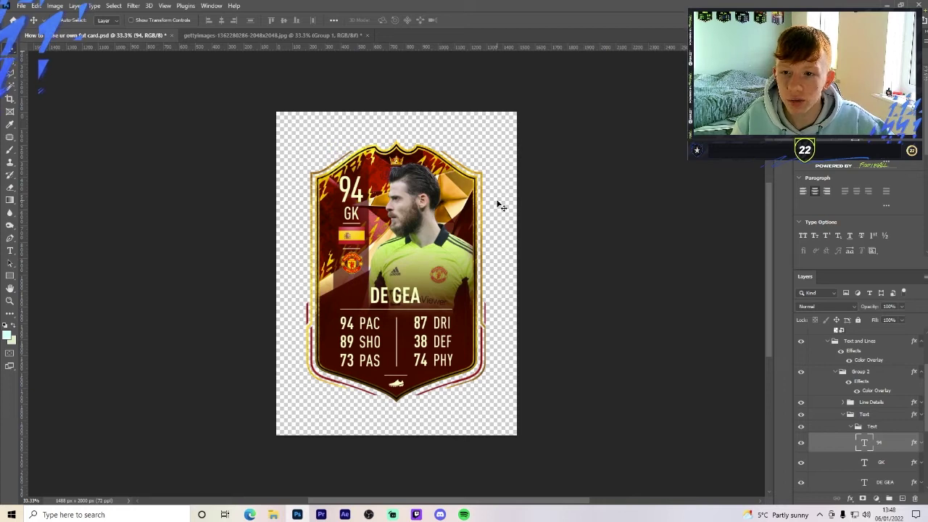
click(10, 252)
- Hide the outfield stat labels PAC to PHY and show the goalkeeper labels DIV to POS
scroll(859, 404, down, 3)
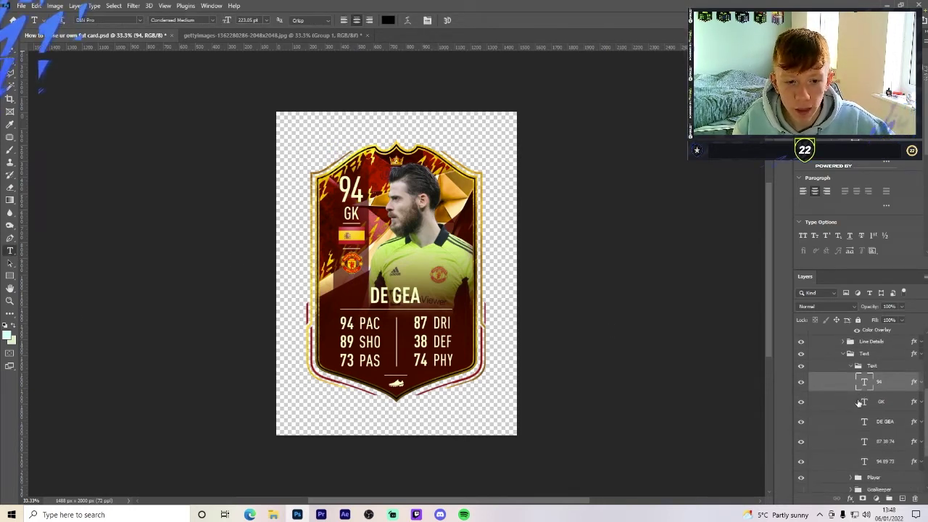
scroll(858, 404, down, 3)
click(802, 428)
click(801, 429)
click(802, 419)
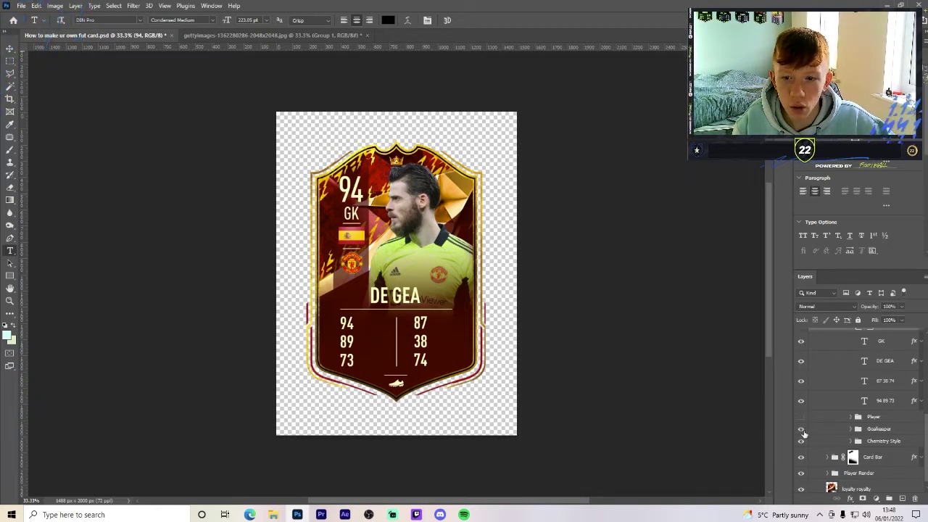
click(801, 429)
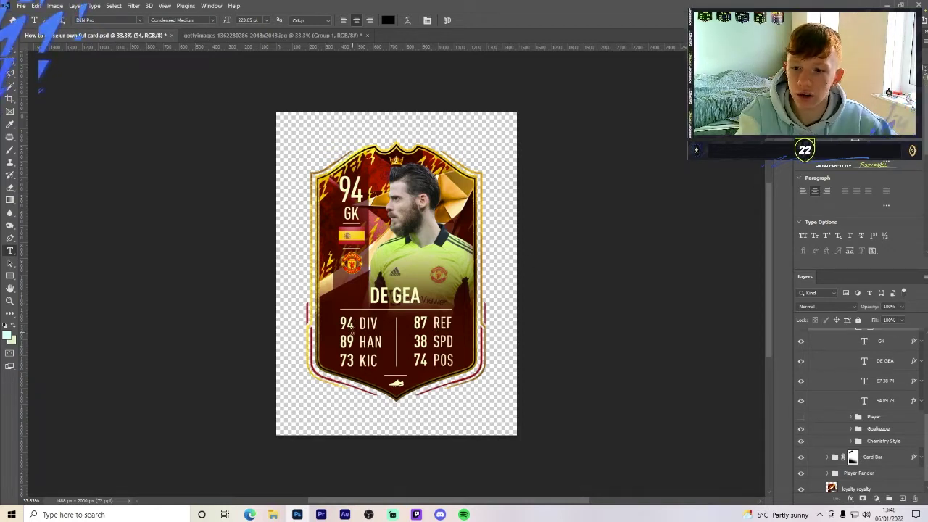
- Change the 89 stat value to 68
click(351, 334)
double_click(351, 341)
text(68)
click(462, 19)
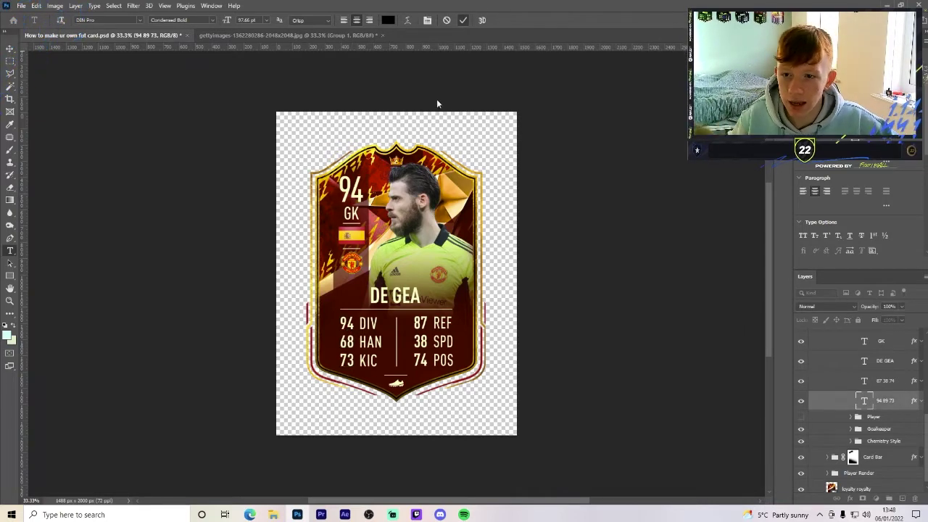
- Drag the de gea image from Premade Cards > Concept > loyalty royalty onto the card canvas
click(275, 514)
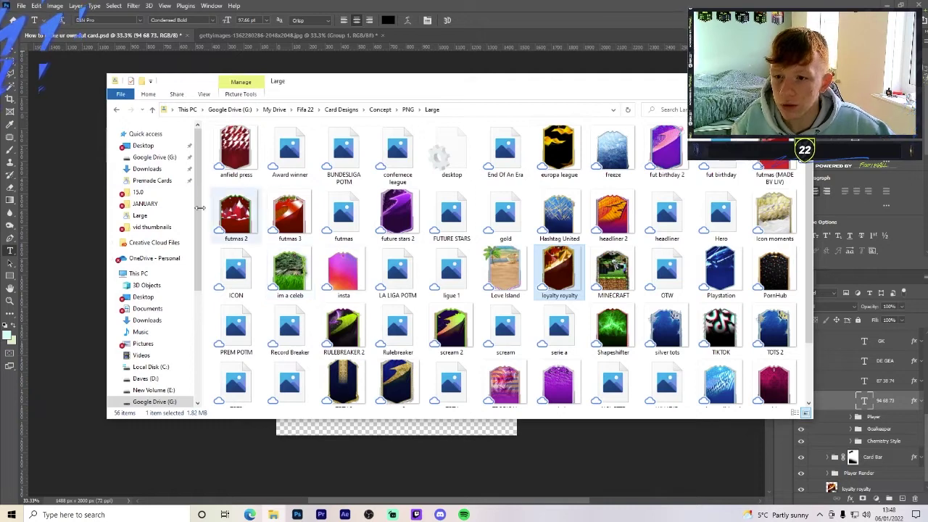
click(161, 182)
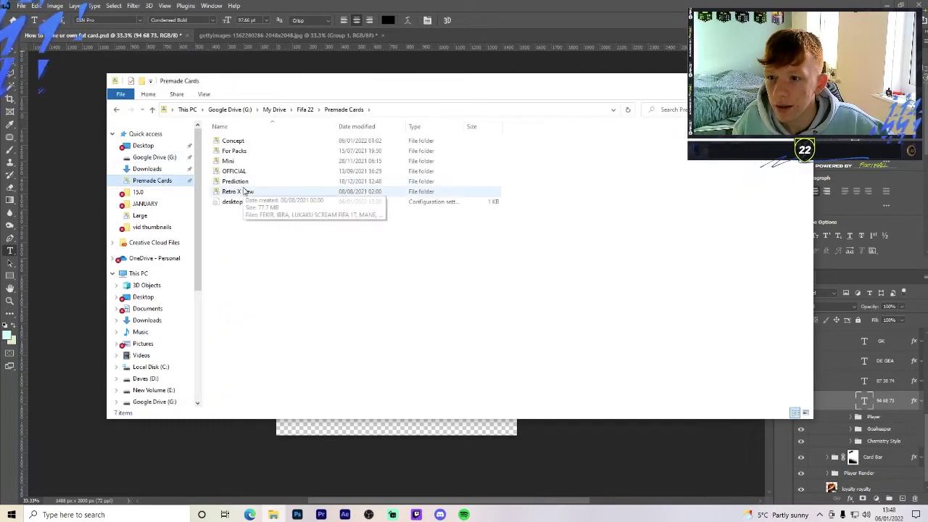
double_click(240, 182)
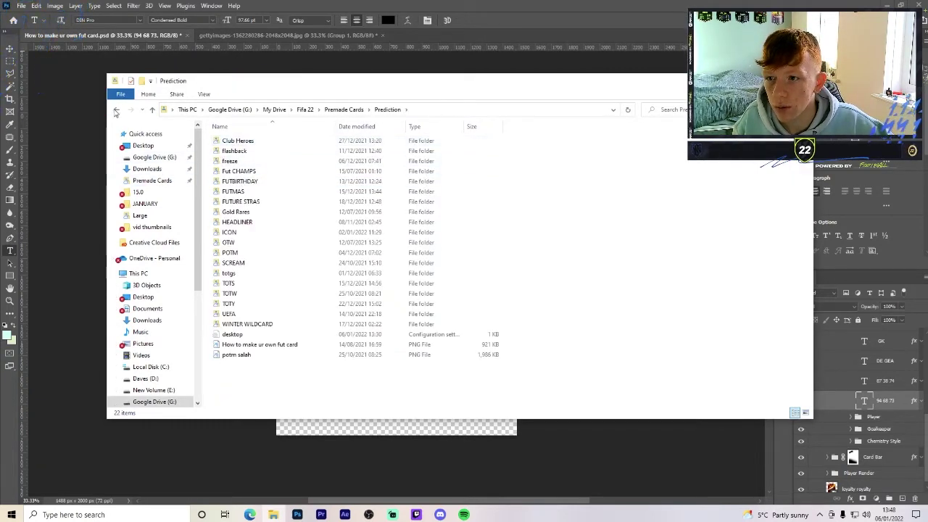
key(alt+Left)
double_click(232, 148)
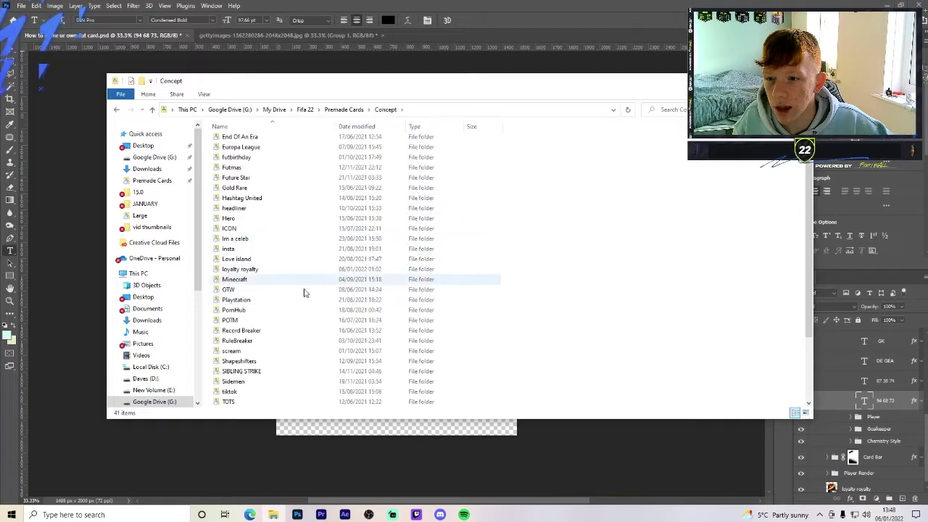
double_click(250, 271)
drag(245, 153, 321, 426)
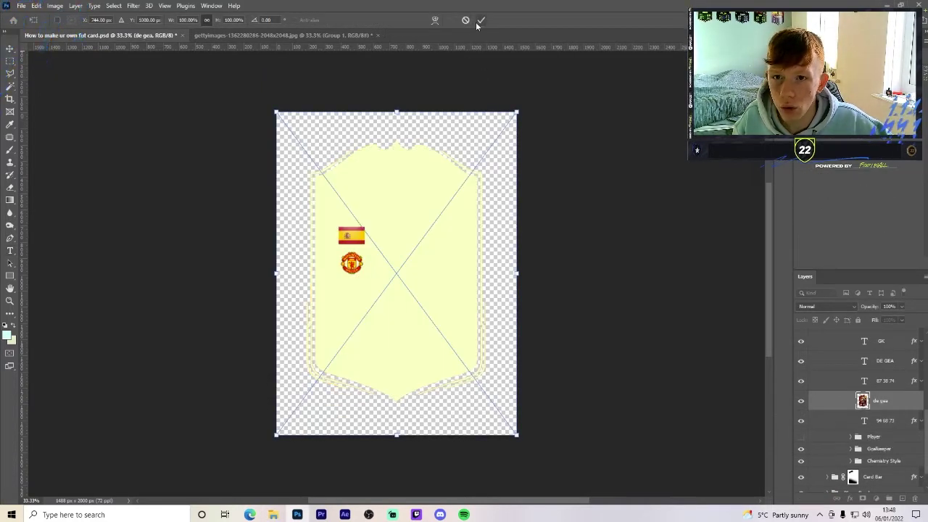
- Commit the de gea placement, convert it to layers, and move it to the top
click(480, 20)
right_click(880, 400)
click(850, 182)
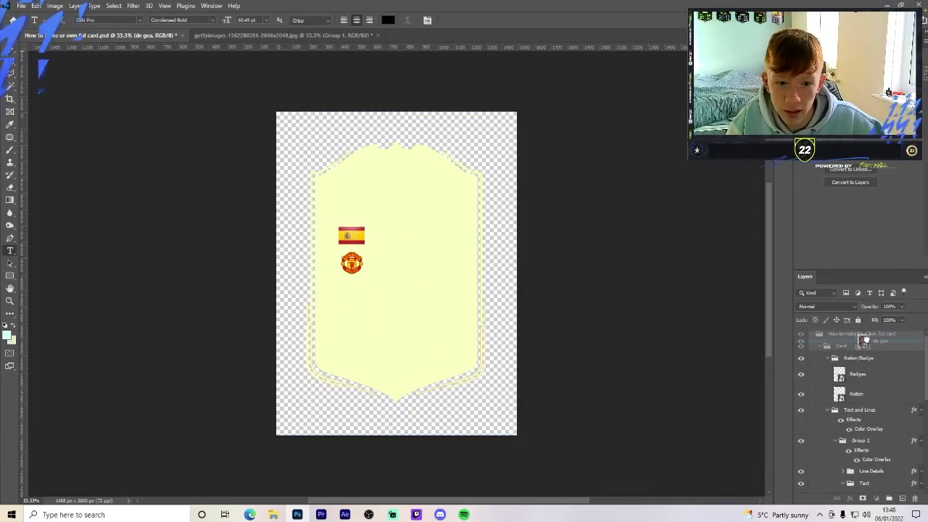
drag(865, 339, 867, 332)
- Collapse and hide the template card group
click(818, 353)
click(812, 354)
click(802, 353)
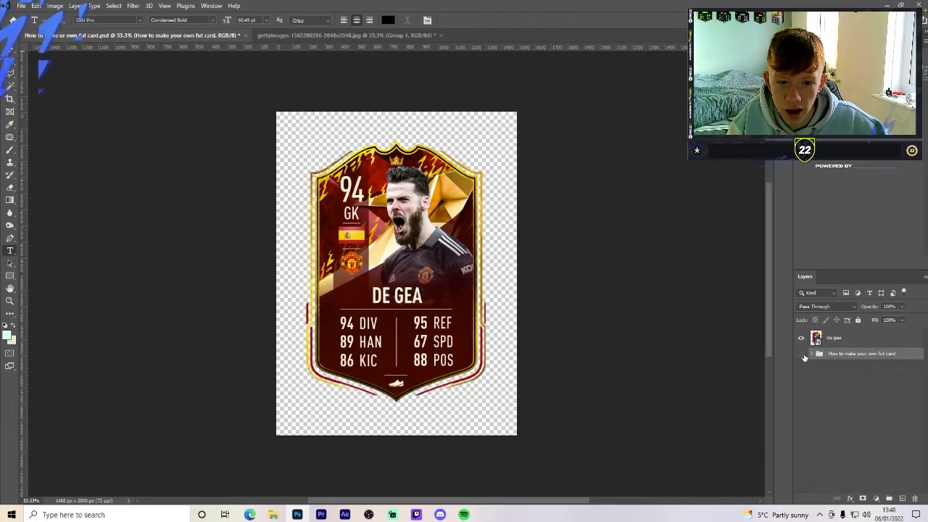